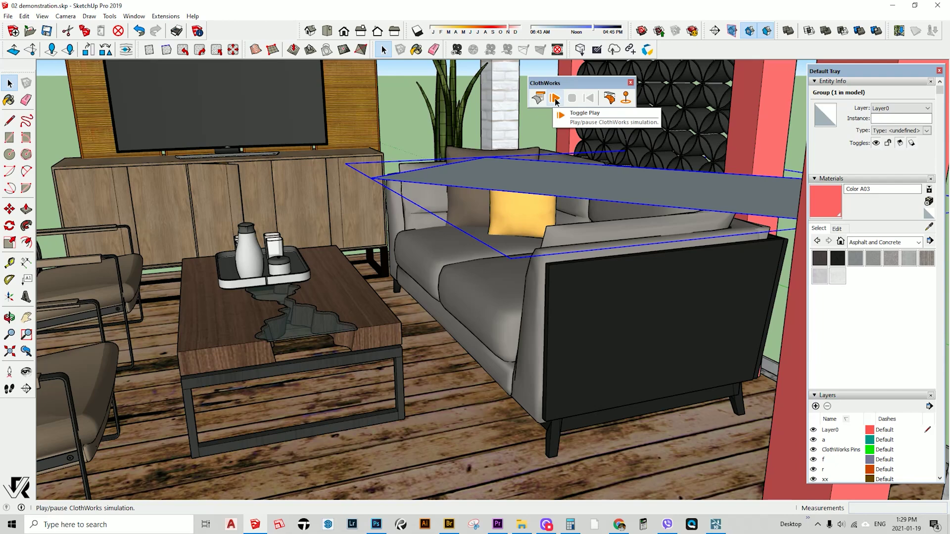
# Run the ClothWorks simulation and pull the falling cloth over the sofa's armrest.
pyautogui.click(555, 99)
pyautogui.moveTo(567, 232); pyautogui.dragTo(754, 312, button='middle')
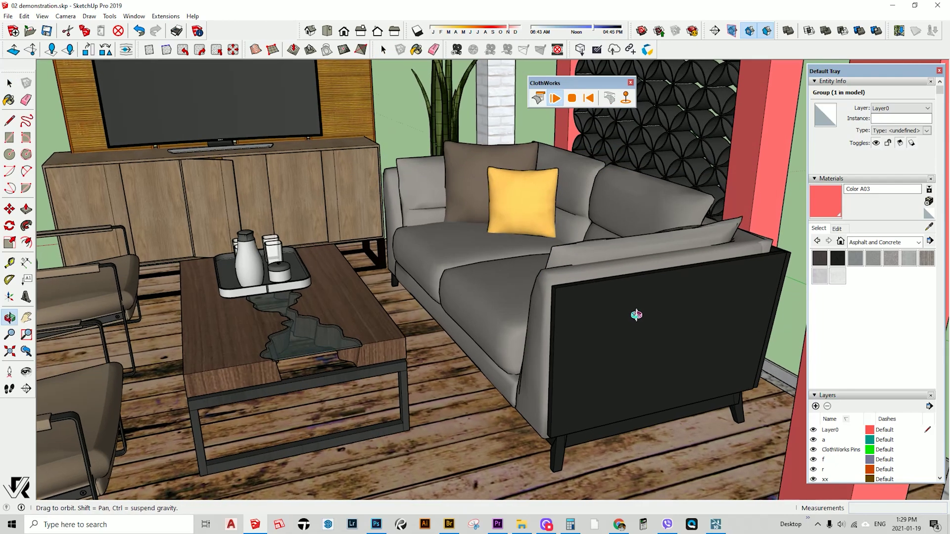
pyautogui.moveTo(754, 312)
pyautogui.mouseDown()
pyautogui.moveTo(754, 326)
pyautogui.moveTo(745, 287)
pyautogui.moveTo(750, 319)
pyautogui.moveTo(743, 290)
pyautogui.moveTo(695, 308)
pyautogui.moveTo(688, 323)
pyautogui.moveTo(706, 316)
pyautogui.mouseUp()
pyautogui.moveTo(485, 316)
pyautogui.mouseDown()
pyautogui.moveTo(486, 289)
pyautogui.moveTo(520, 269)
pyautogui.mouseUp()
pyautogui.moveTo(519, 269); pyautogui.dragTo(538, 346, button='middle')
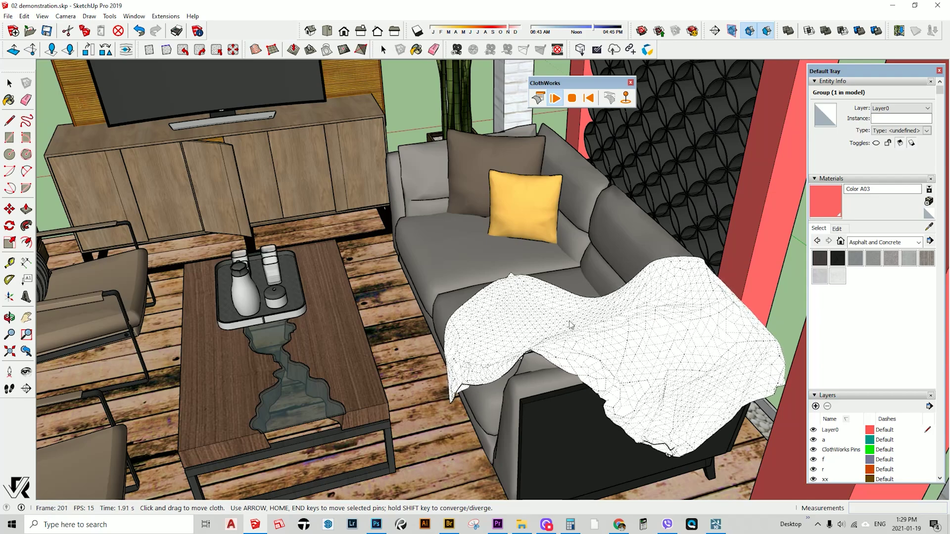
pyautogui.moveTo(625, 303); pyautogui.dragTo(646, 327, button='middle')
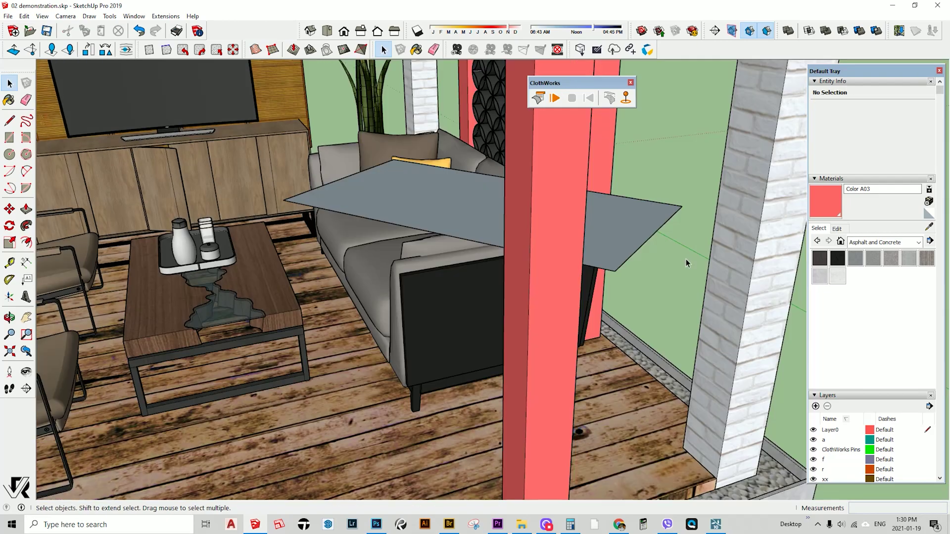
# Group the flat rectangle above the sofa arm and make the group a ClothWorks cloth.
pyautogui.moveTo(686, 259); pyautogui.dragTo(680, 251, button='middle')
pyautogui.click(610, 224)
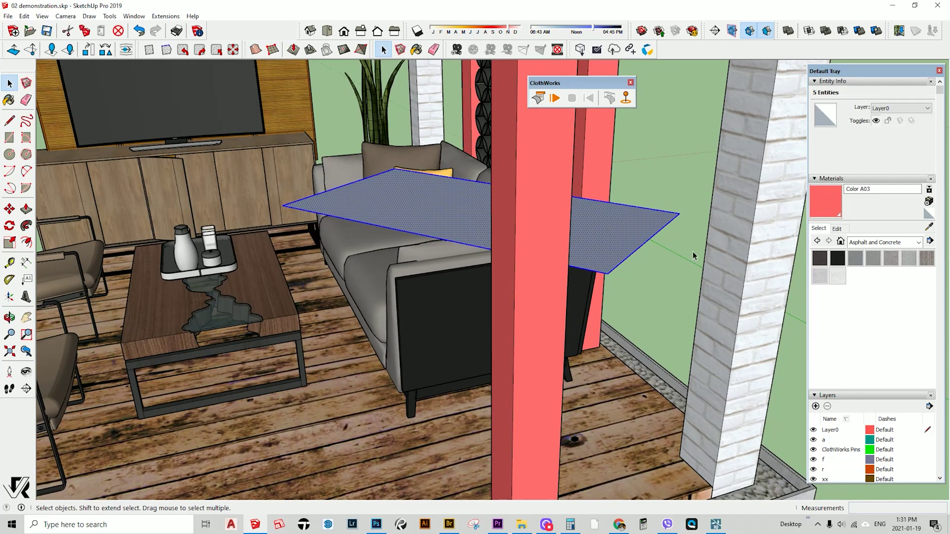
pyautogui.rightClick(408, 209)
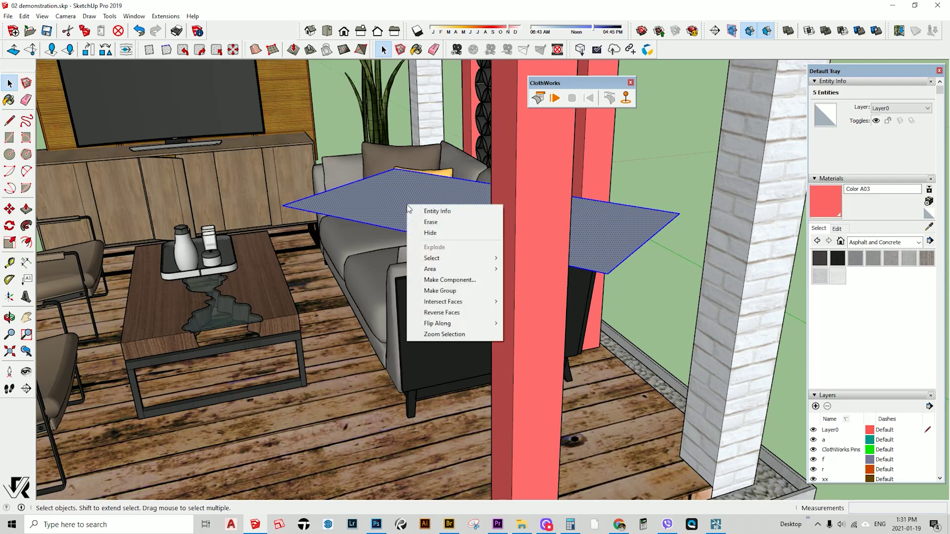
pyautogui.click(452, 290)
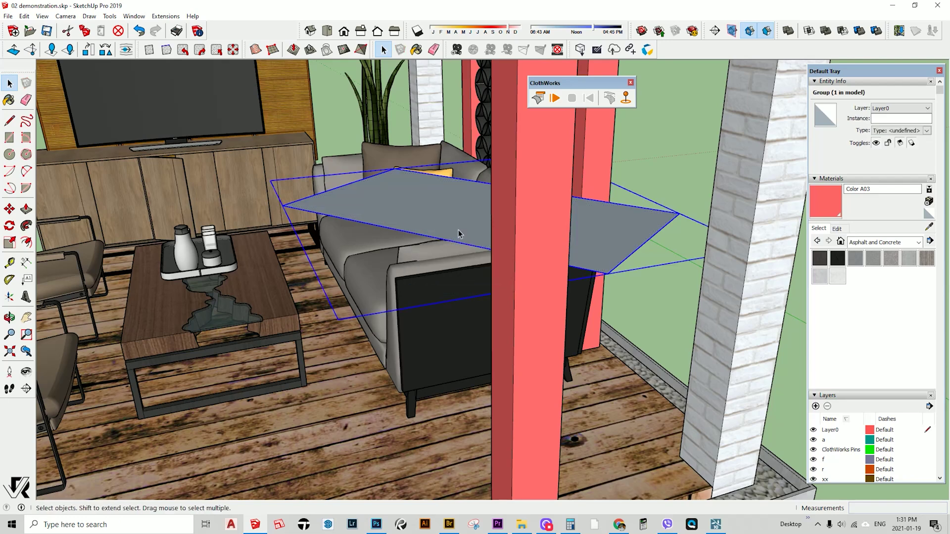
pyautogui.moveTo(481, 271); pyautogui.dragTo(502, 272, button='middle')
pyautogui.rightClick(497, 213)
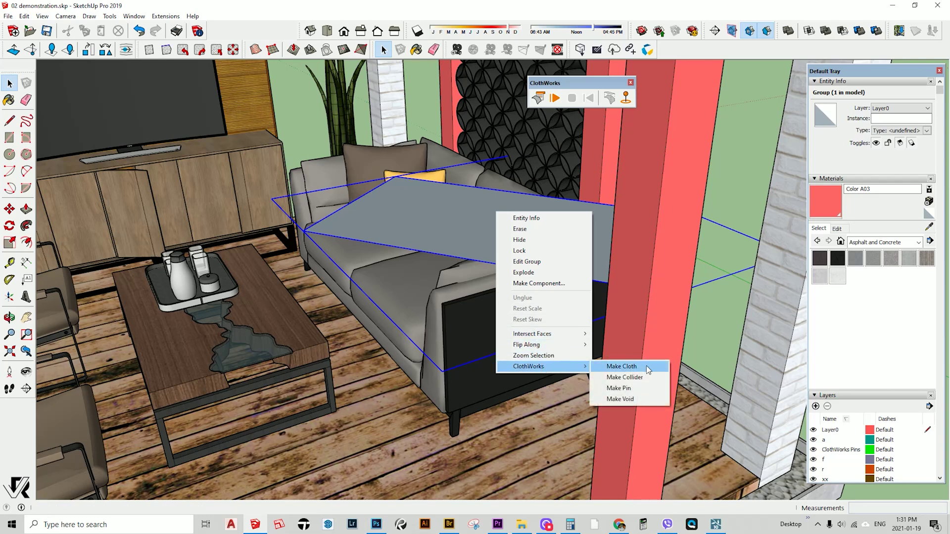
pyautogui.click(622, 367)
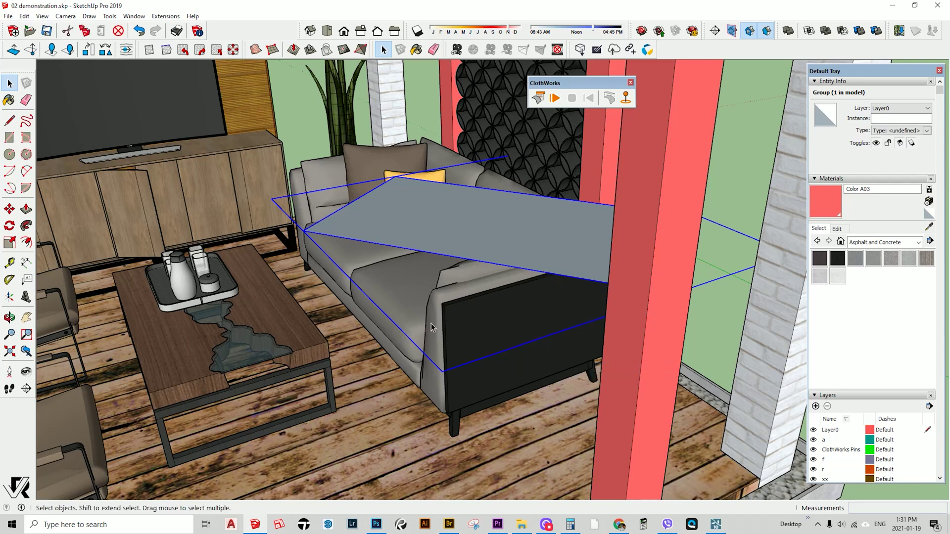
# Apply an adaptive grid with 1 9/16" padding to the cloth and try its quadrilateral grid option.
pyautogui.rightClick(479, 206)
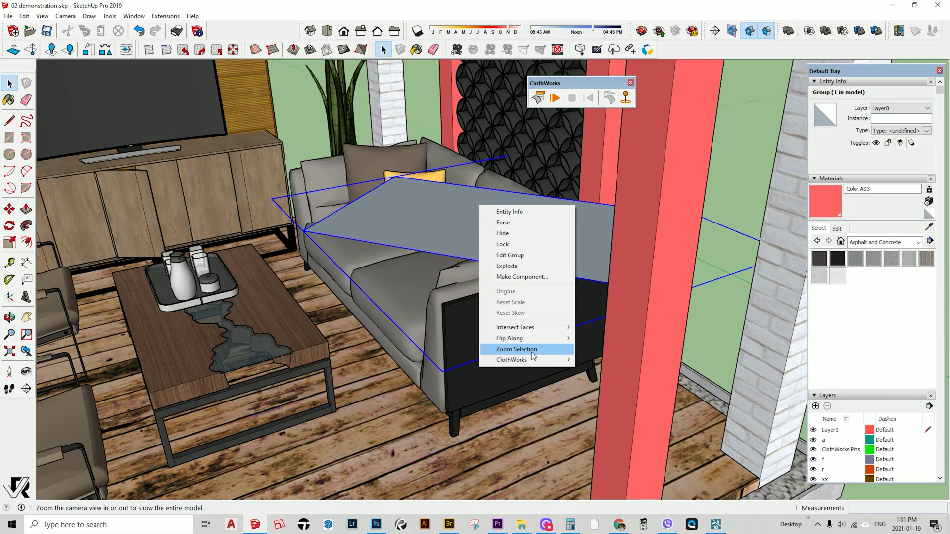
pyautogui.moveTo(534, 363)
pyautogui.moveTo(618, 407)
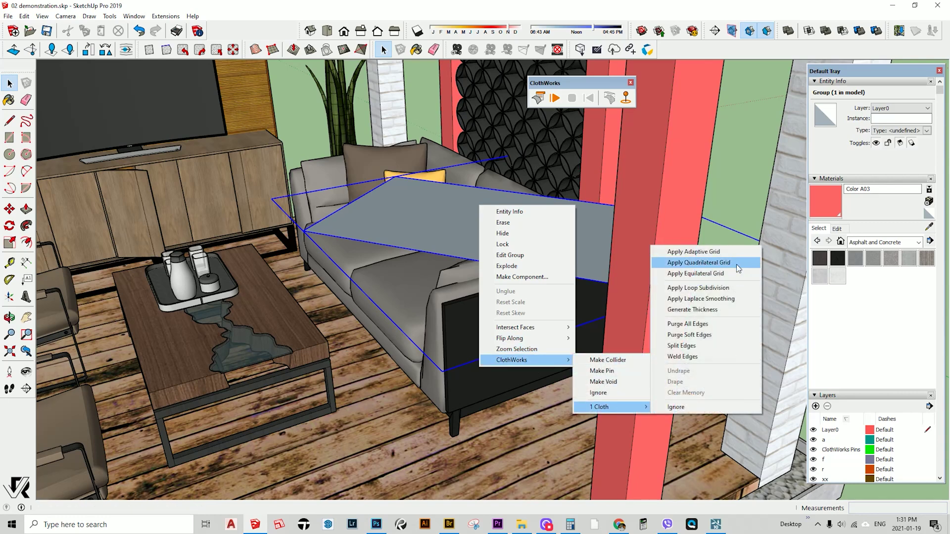
pyautogui.click(705, 252)
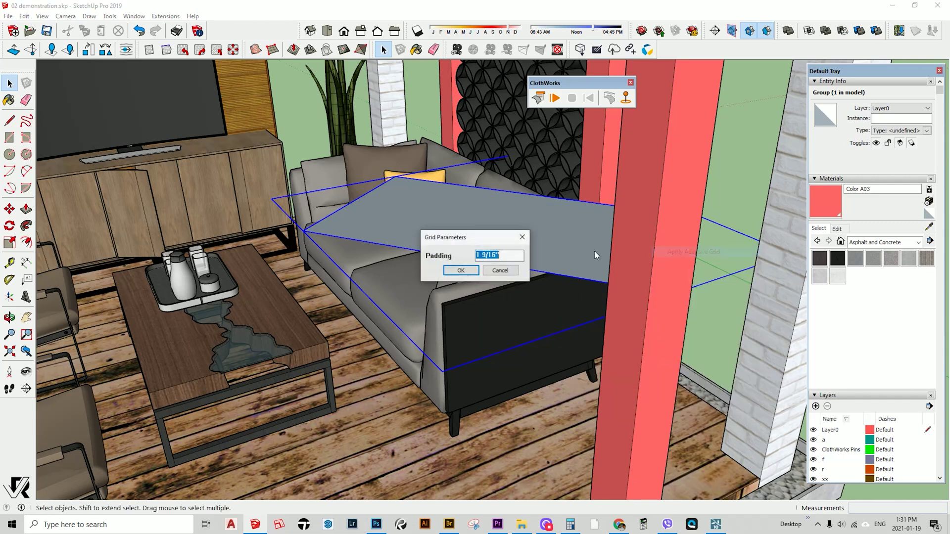
pyautogui.click(448, 269)
pyautogui.rightClick(517, 230)
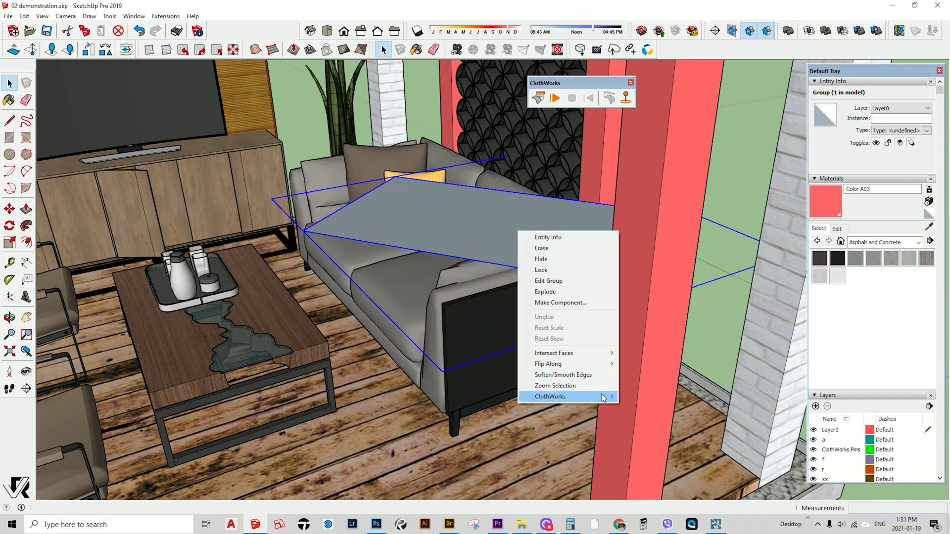
pyautogui.moveTo(602, 397)
pyautogui.moveTo(668, 444)
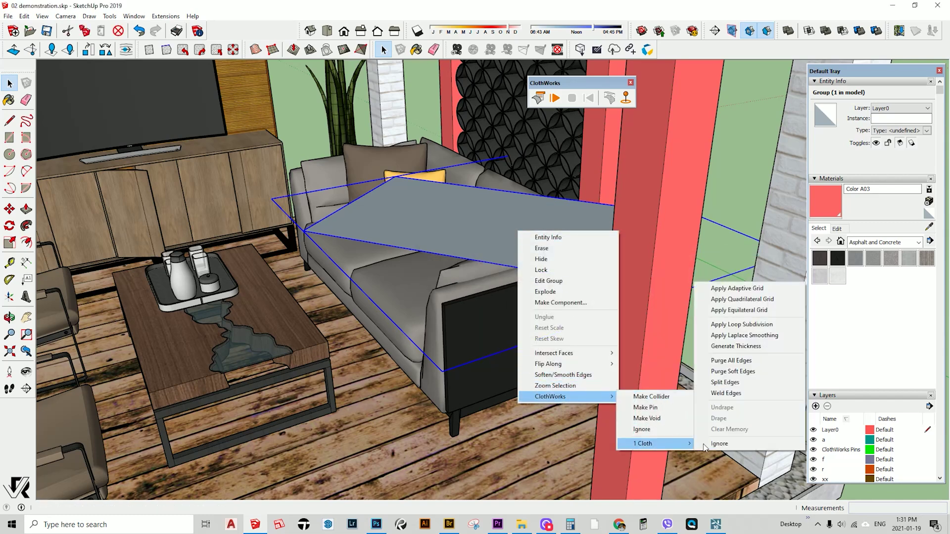
pyautogui.click(780, 299)
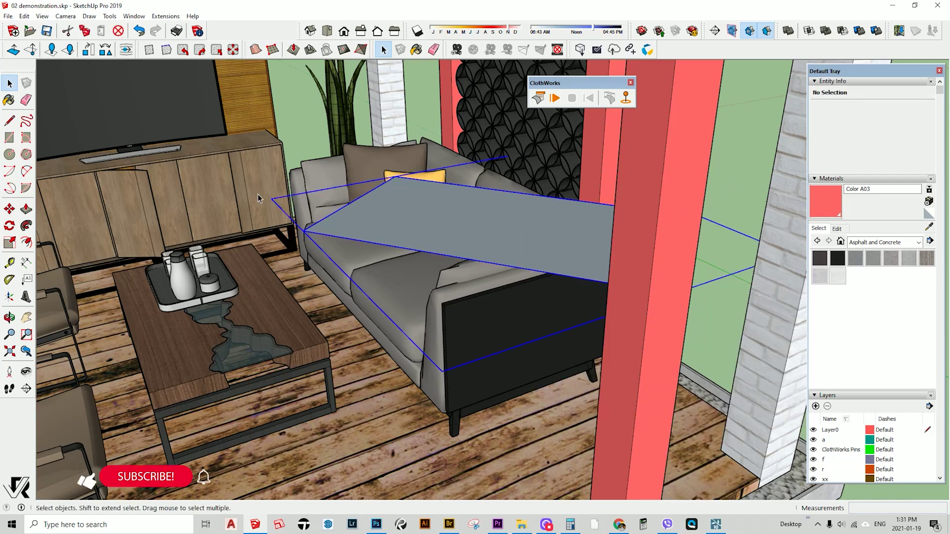
# Show hidden geometry and examine the grid mesh on the cloth above the sofa.
pyautogui.click(42, 16)
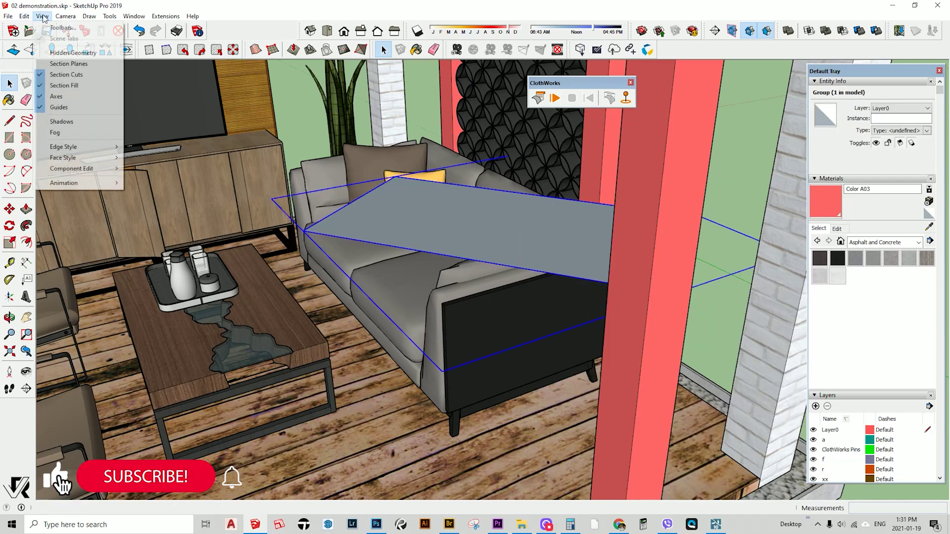
pyautogui.click(73, 53)
pyautogui.scroll(5, 460, 230)
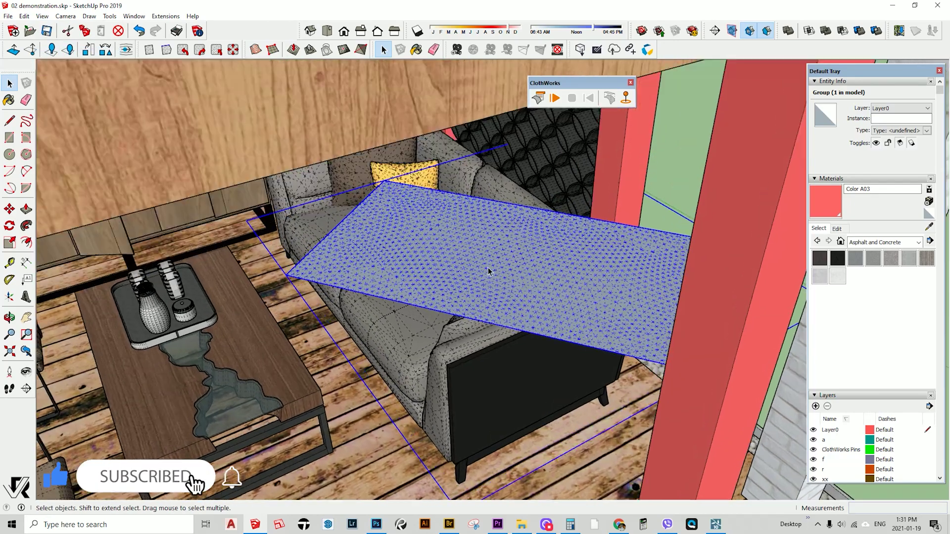
pyautogui.moveTo(600, 340); pyautogui.dragTo(600, 346, button='middle')
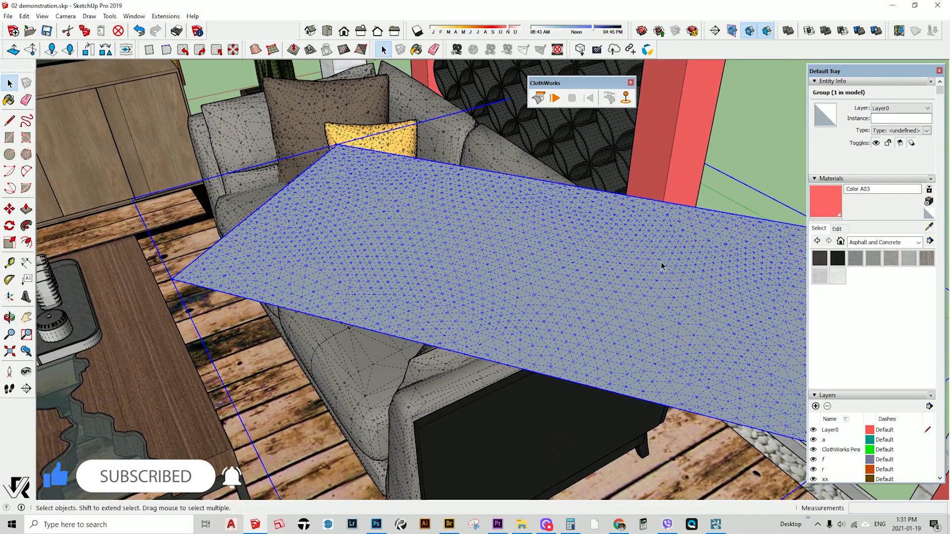
pyautogui.moveTo(592, 232); pyautogui.dragTo(548, 230, button='middle')
pyautogui.scroll(-5, 548, 230)
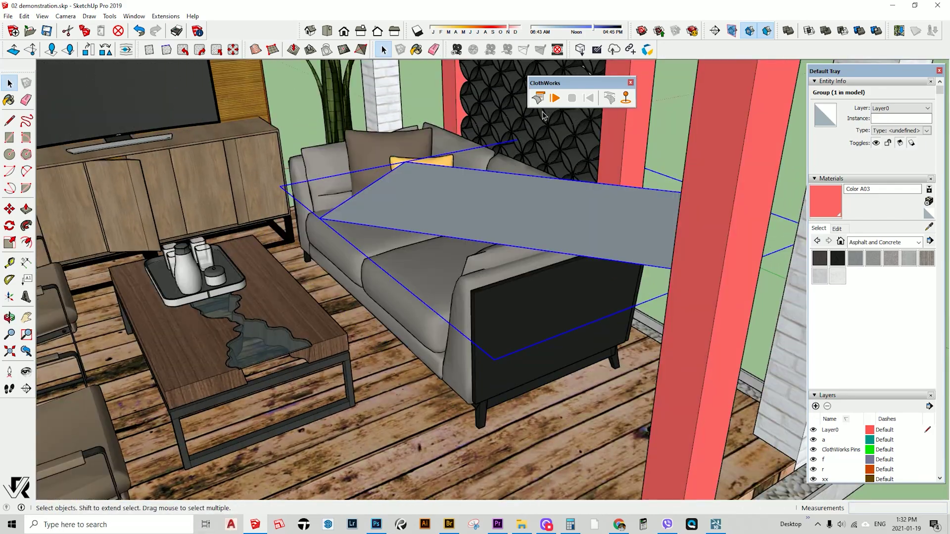
# Simulate the gridded cloth falling on the sofa, pull its hanging edges onto the seat and arm, and stop the simulation.
pyautogui.click(556, 99)
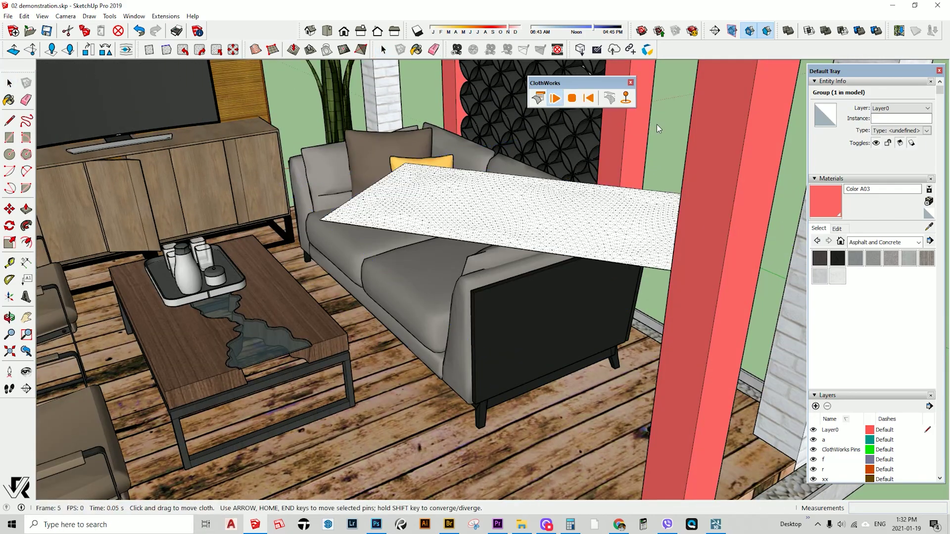
pyautogui.moveTo(655, 124); pyautogui.dragTo(632, 310, button='middle')
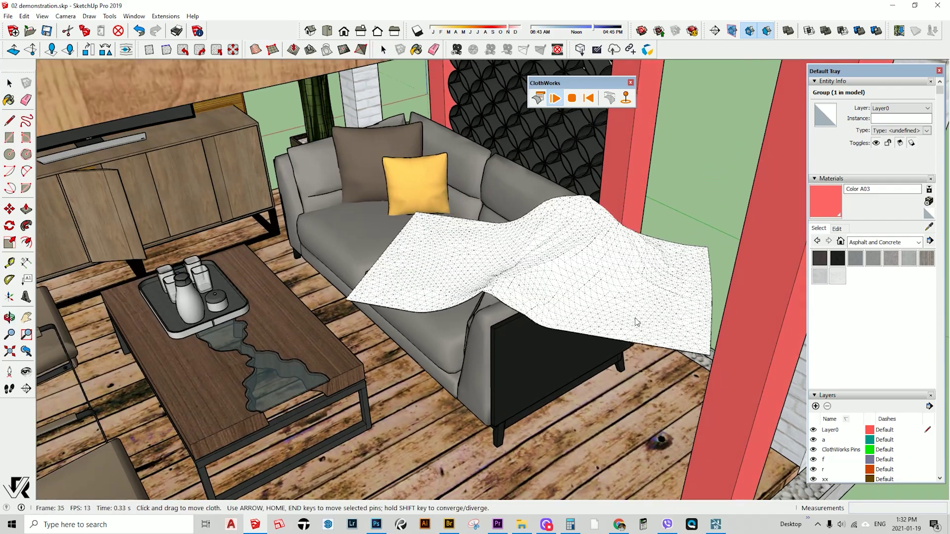
pyautogui.moveTo(670, 292)
pyautogui.mouseDown()
pyautogui.moveTo(665, 301)
pyautogui.moveTo(584, 290)
pyautogui.moveTo(631, 293)
pyautogui.mouseUp()
pyautogui.moveTo(435, 329)
pyautogui.mouseDown()
pyautogui.moveTo(452, 264)
pyautogui.moveTo(479, 267)
pyautogui.mouseUp()
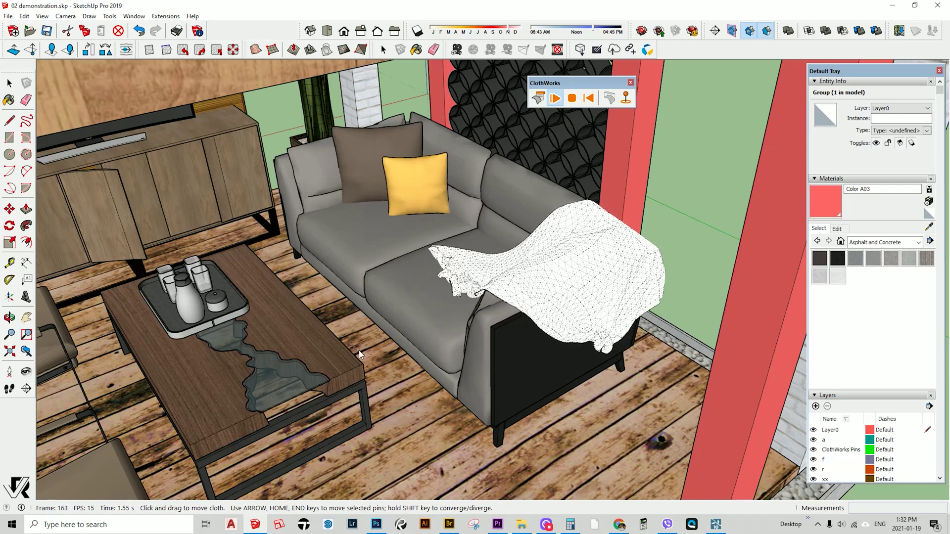
pyautogui.scroll(3, 585, 221)
pyautogui.moveTo(548, 276); pyautogui.dragTo(543, 291, button='middle')
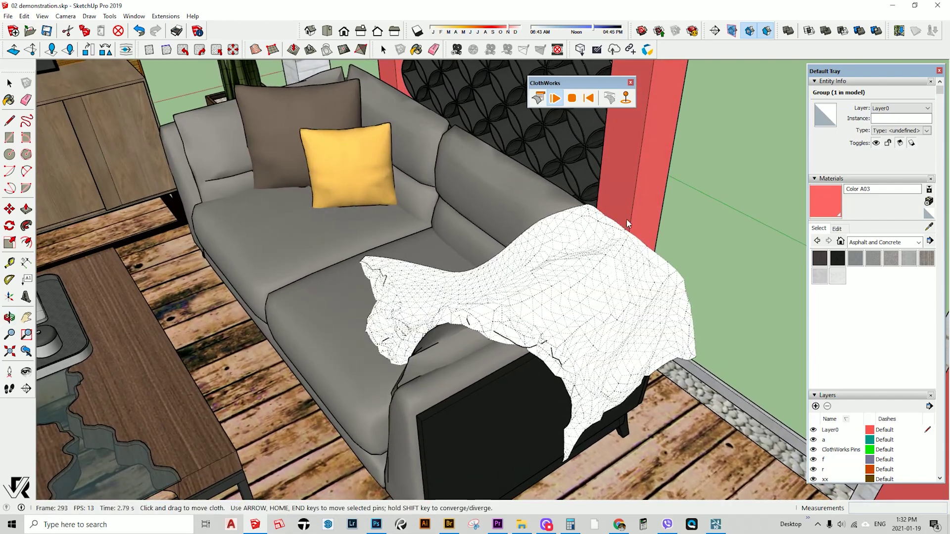
pyautogui.click(571, 99)
# Inspect the folds of the draped cloth and return it to its flat shape with Undrape.
pyautogui.moveTo(649, 325); pyautogui.dragTo(361, 365, button='middle')
pyautogui.scroll(1, 431, 313)
pyautogui.click(785, 229)
pyautogui.moveTo(436, 322); pyautogui.dragTo(542, 283, button='middle')
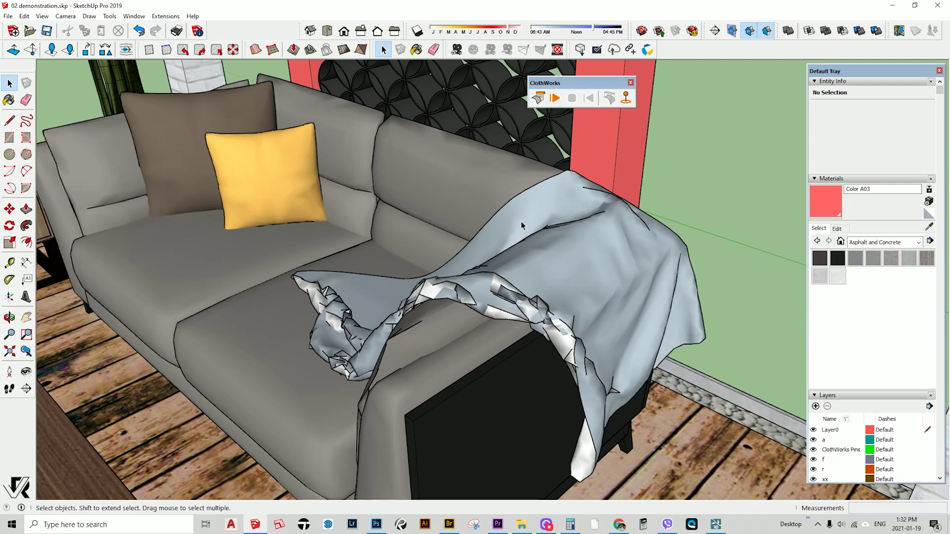
pyautogui.click(611, 98)
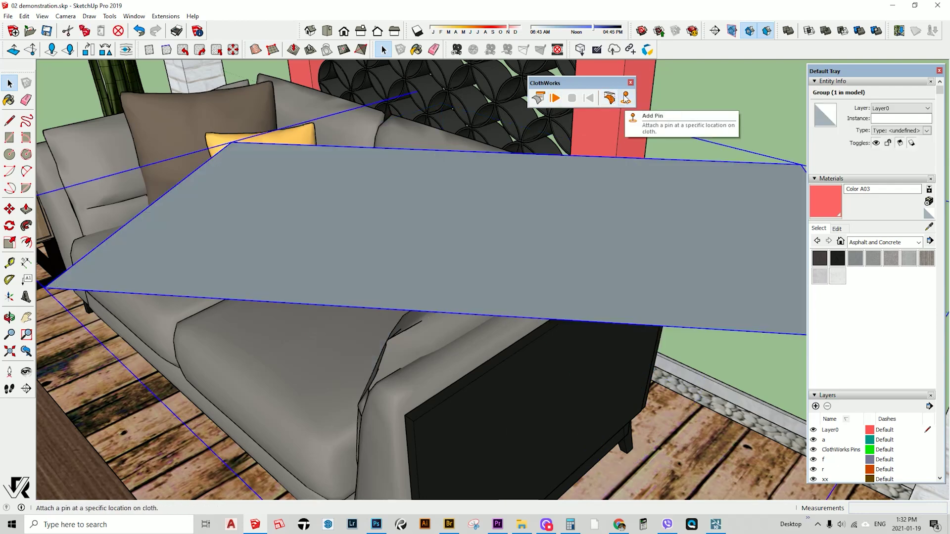
# Enable Self-collide for the cloth and simulate it again, pulling its edges over the sofa arm and seat.
pyautogui.click(540, 98)
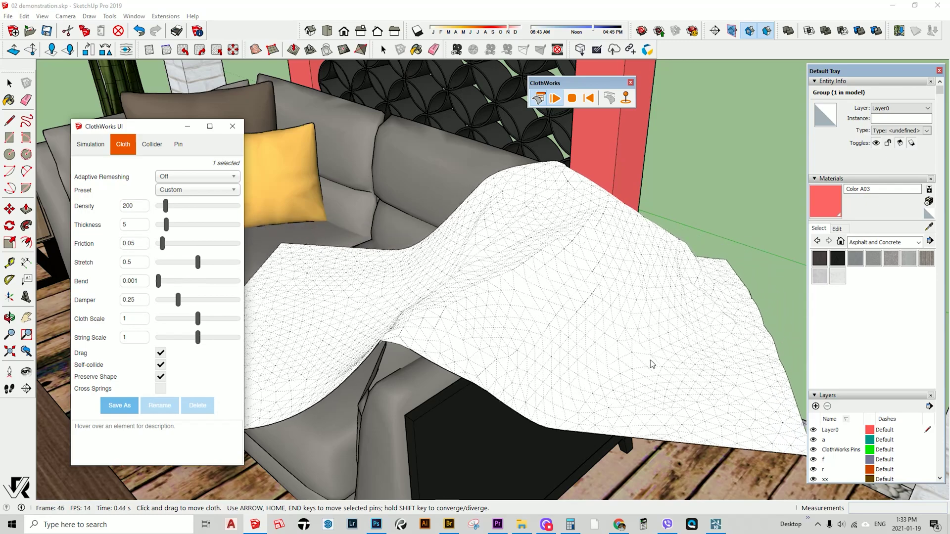
pyautogui.moveTo(576, 462); pyautogui.dragTo(597, 395)
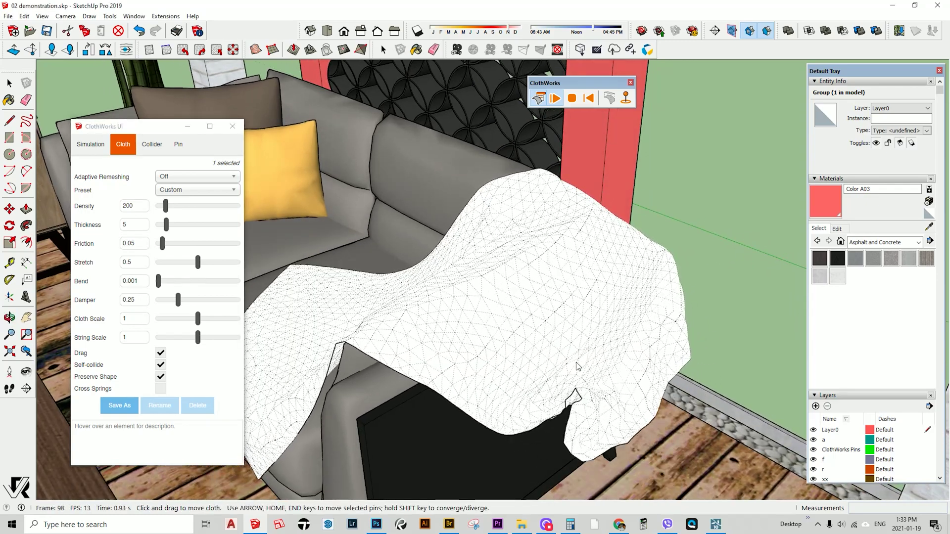
pyautogui.moveTo(265, 368); pyautogui.dragTo(288, 326)
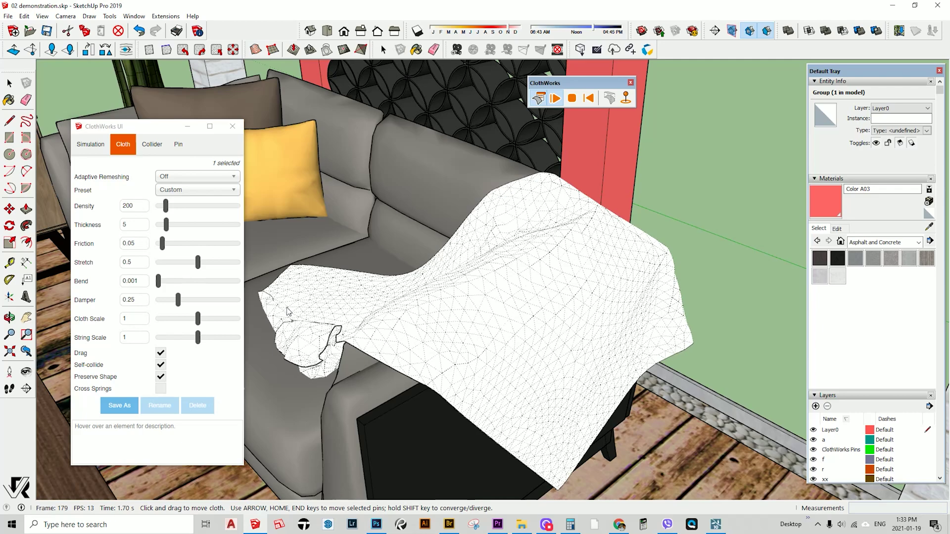
pyautogui.click(572, 98)
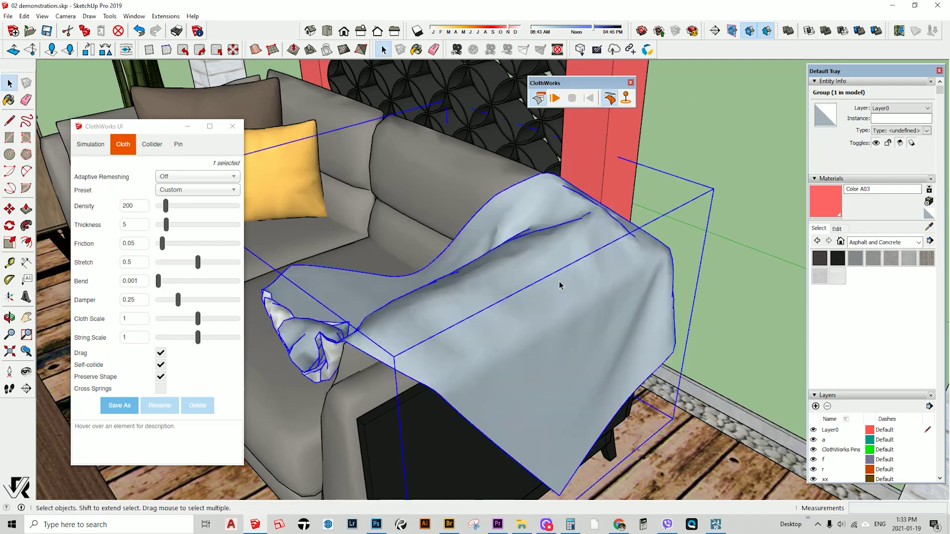
# Check the self-colliding drape around the armrest and undrape the cloth.
pyautogui.moveTo(405, 364)
pyautogui.mouseDown(button='middle')
pyautogui.moveTo(551, 333)
pyautogui.moveTo(547, 373)
pyautogui.moveTo(653, 299)
pyautogui.moveTo(631, 310)
pyautogui.moveTo(409, 316)
pyautogui.moveTo(388, 276)
pyautogui.moveTo(447, 360)
pyautogui.moveTo(511, 343)
pyautogui.moveTo(670, 387)
pyautogui.moveTo(664, 405)
pyautogui.moveTo(557, 399)
pyautogui.moveTo(363, 371)
pyautogui.moveTo(372, 366)
pyautogui.mouseUp(button='middle')
pyautogui.scroll(2, 494, 384)
pyautogui.scroll(-2, 467, 314)
pyautogui.moveTo(467, 314)
pyautogui.mouseDown(button='middle')
pyautogui.moveTo(448, 311)
pyautogui.moveTo(473, 268)
pyautogui.moveTo(446, 283)
pyautogui.moveTo(503, 274)
pyautogui.mouseUp(button='middle')
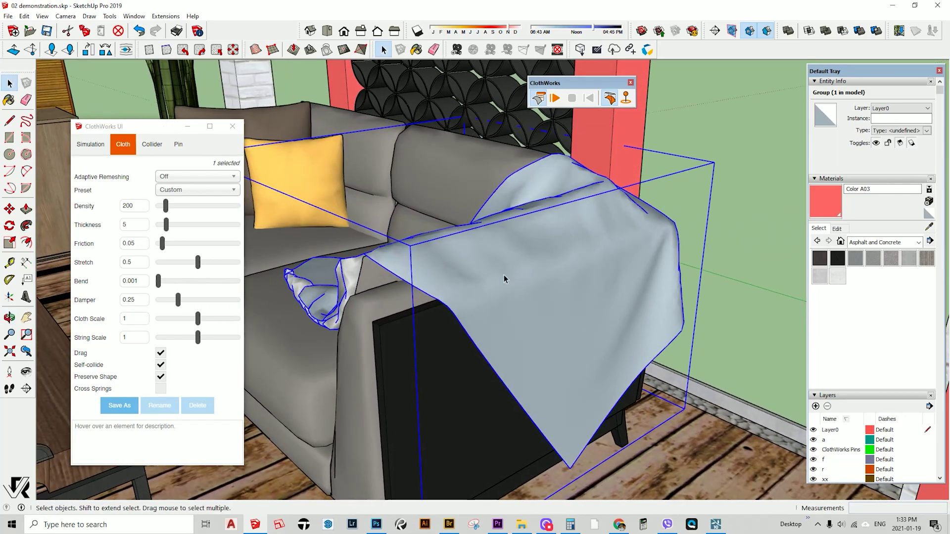
pyautogui.moveTo(437, 355)
pyautogui.mouseDown(button='middle')
pyautogui.moveTo(441, 283)
pyautogui.moveTo(528, 318)
pyautogui.moveTo(663, 310)
pyautogui.mouseUp(button='middle')
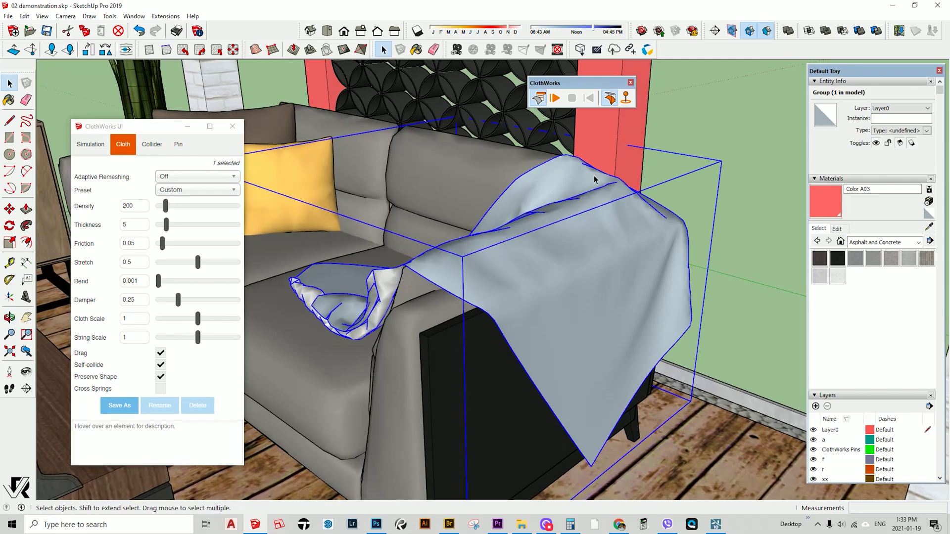
pyautogui.click(611, 100)
# Edit the rectangle group and Push/Pull its face slightly to turn it into a thin slab.
pyautogui.moveTo(663, 229); pyautogui.dragTo(419, 239, button='middle')
pyautogui.doubleClick(419, 234)
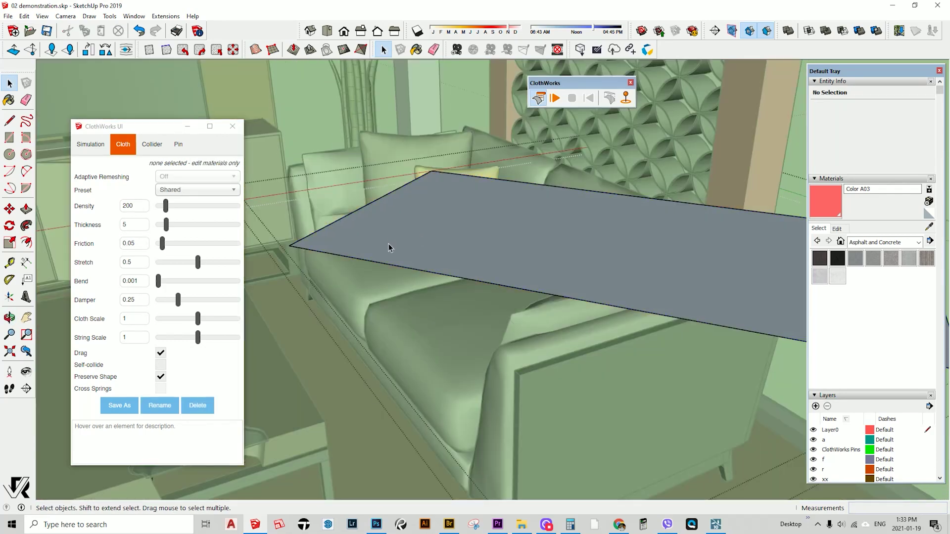
pyautogui.scroll(2, 352, 240)
pyautogui.press('p')
pyautogui.moveTo(320, 252); pyautogui.dragTo(377, 288, button='middle')
pyautogui.press('space')
pyautogui.scroll(1, 377, 292)
pyautogui.press('p')
pyautogui.click(375, 266)
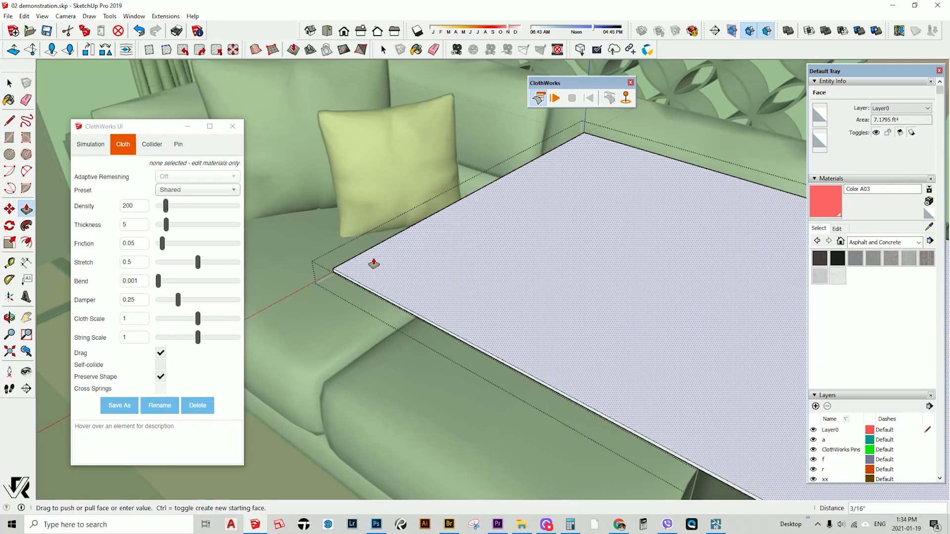
pyautogui.click(373, 263)
pyautogui.press('space')
pyautogui.press('Escape')
# Make the thickened group above the sofa a ClothWorks cloth.
pyautogui.scroll(-3, 427, 284)
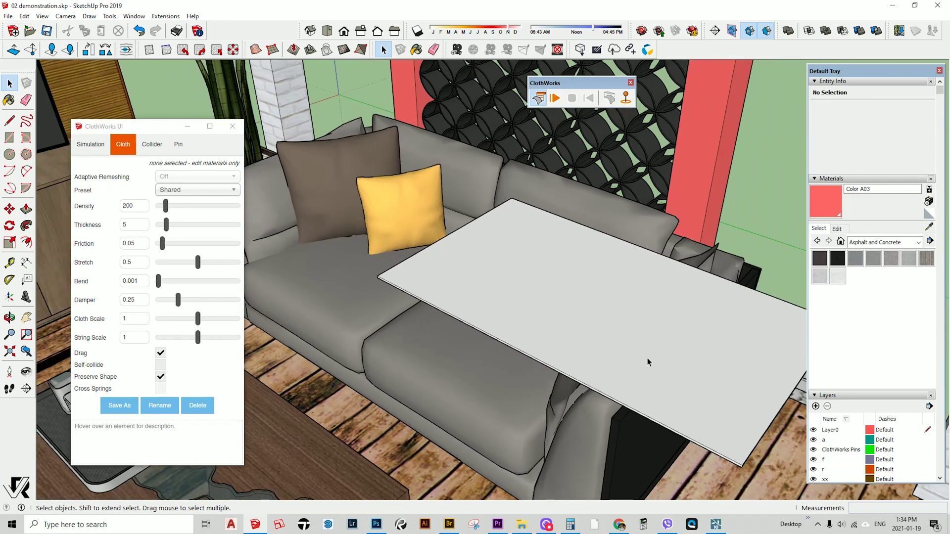
pyautogui.keyDown('shift'); pyautogui.moveTo(559, 279); pyautogui.dragTo(538, 260, button='middle'); pyautogui.keyUp('shift')
pyautogui.rightClick(541, 252)
pyautogui.moveTo(600, 419)
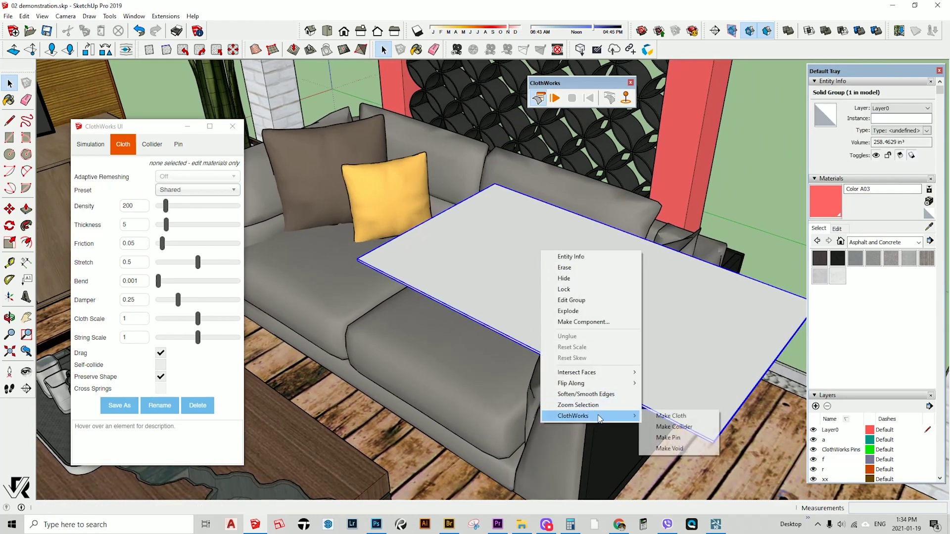
pyautogui.click(691, 418)
# Apply a ClothWorks grid to the thickened cloth, keeping the proposed padding.
pyautogui.rightClick(700, 336)
pyautogui.moveTo(787, 503)
pyautogui.click(887, 474)
pyautogui.click(461, 270)
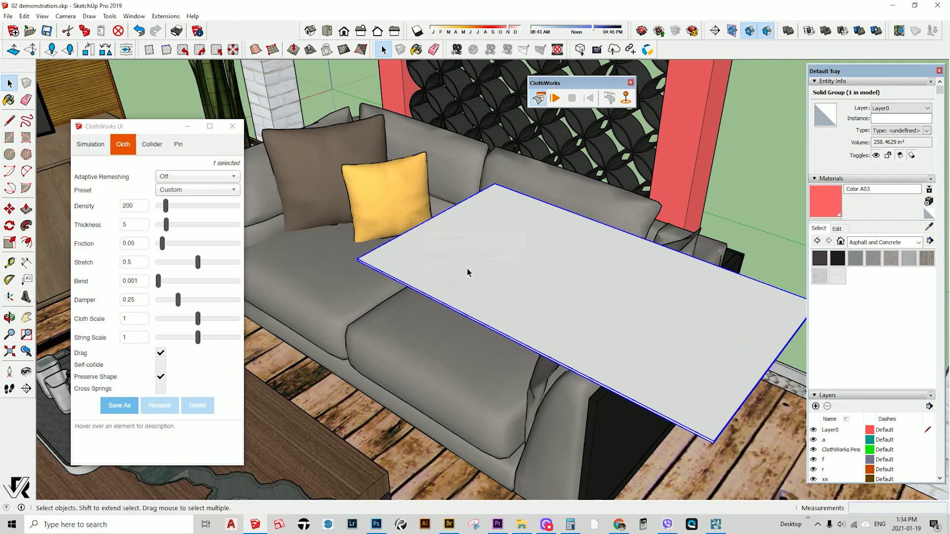
# Simulate the thickened cloth without self-collision and tug its front edge across the seat cushion.
pyautogui.click(555, 99)
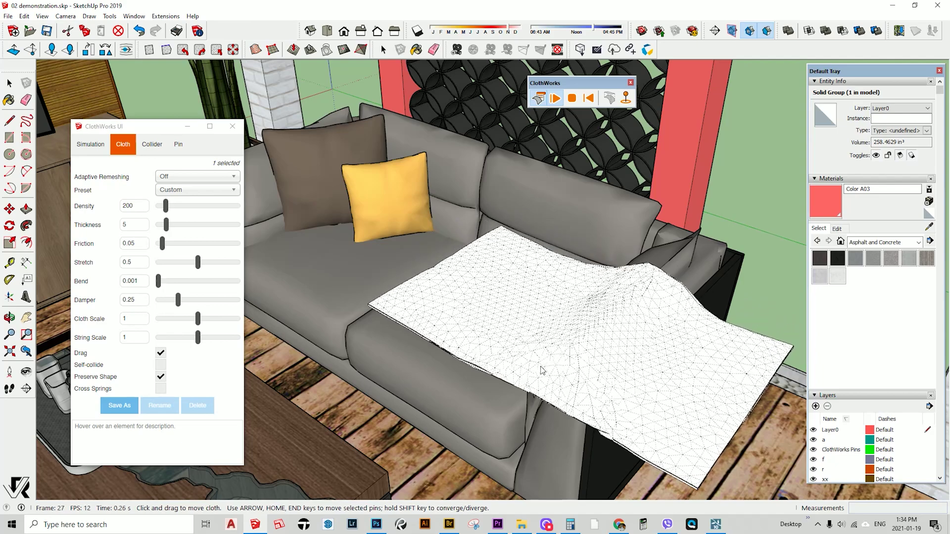
pyautogui.moveTo(604, 422); pyautogui.dragTo(574, 354, button='middle')
pyautogui.scroll(2, 518, 342)
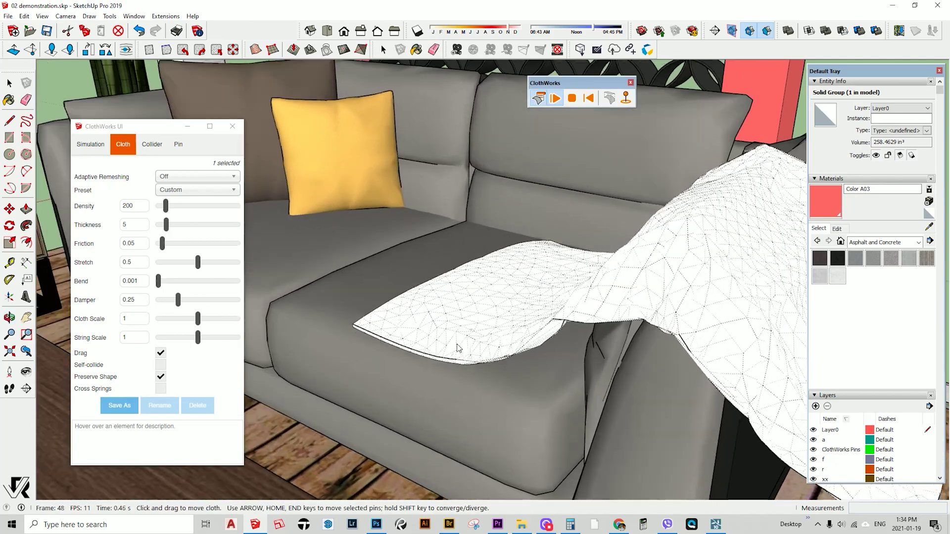
pyautogui.moveTo(410, 374); pyautogui.dragTo(476, 328)
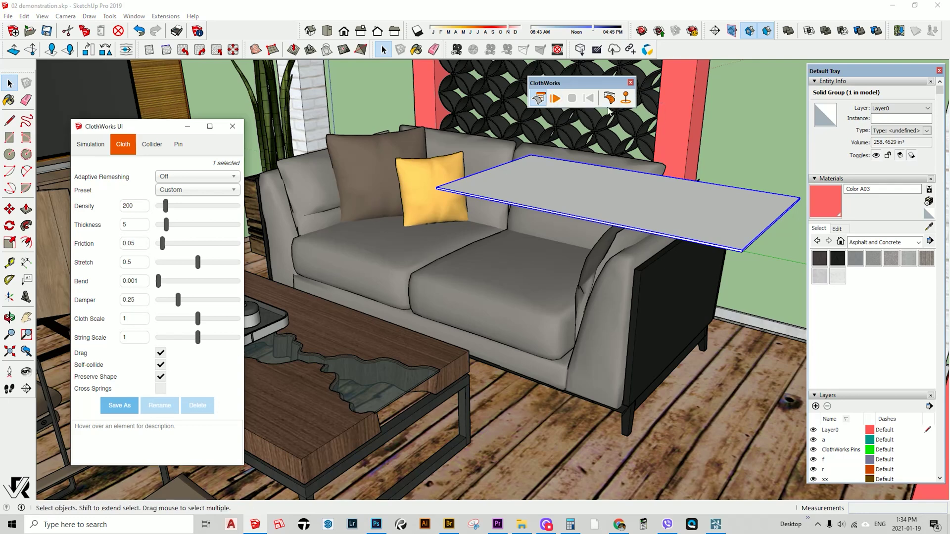
# Simulate the thickened cloth with self-collision, bunch its front part onto the seat cushion, and stop the simulation.
pyautogui.click(555, 97)
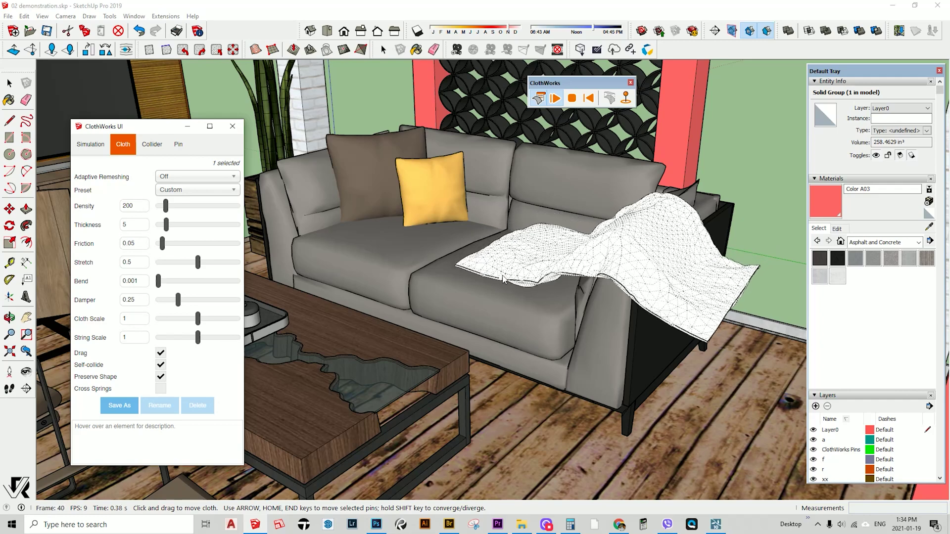
pyautogui.scroll(5, 503, 278)
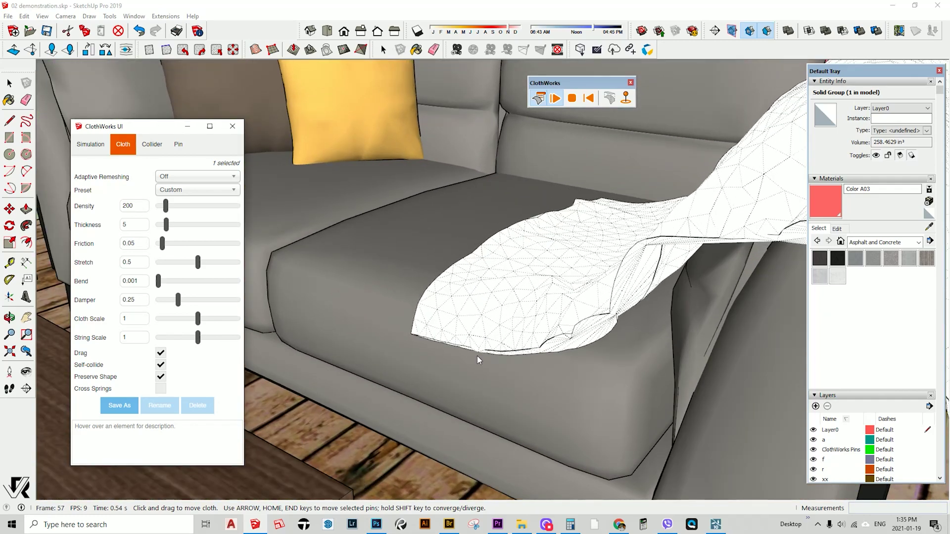
pyautogui.moveTo(477, 355)
pyautogui.mouseDown()
pyautogui.moveTo(534, 301)
pyautogui.moveTo(544, 251)
pyautogui.moveTo(560, 239)
pyautogui.moveTo(563, 278)
pyautogui.mouseUp()
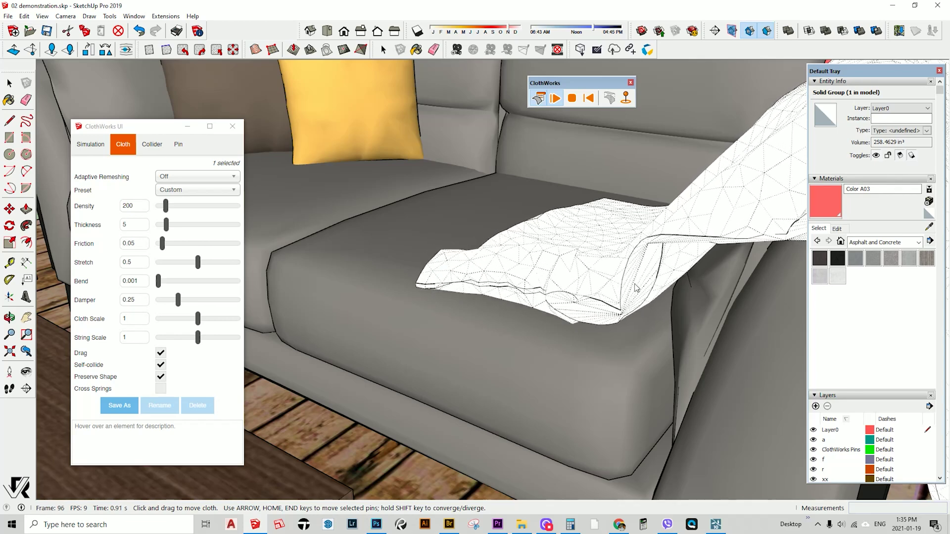
pyautogui.moveTo(632, 294); pyautogui.dragTo(604, 297, button='middle')
pyautogui.moveTo(522, 383)
pyautogui.mouseDown()
pyautogui.moveTo(643, 297)
pyautogui.moveTo(682, 262)
pyautogui.moveTo(699, 229)
pyautogui.mouseUp()
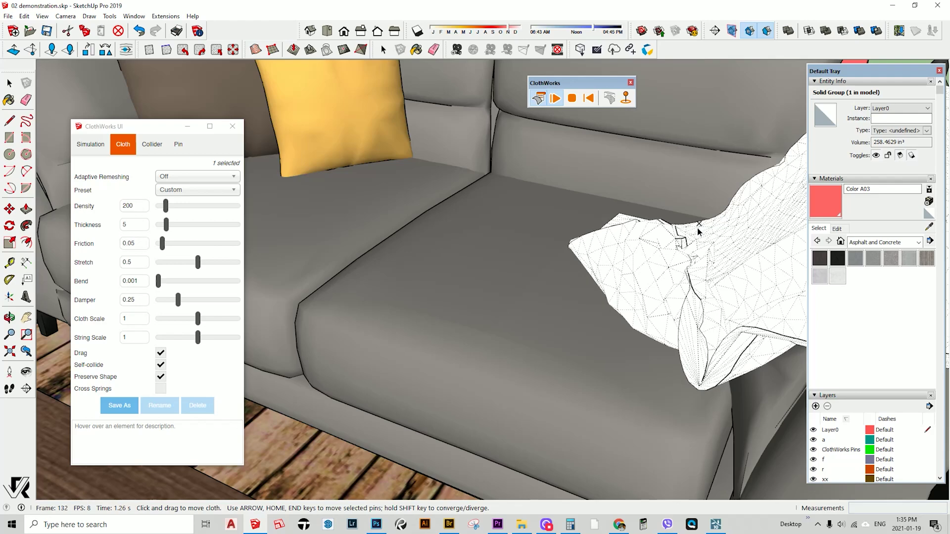
pyautogui.scroll(-4, 554, 287)
pyautogui.moveTo(553, 284)
pyautogui.mouseDown(button='middle')
pyautogui.moveTo(547, 271)
pyautogui.moveTo(559, 283)
pyautogui.mouseUp(button='middle')
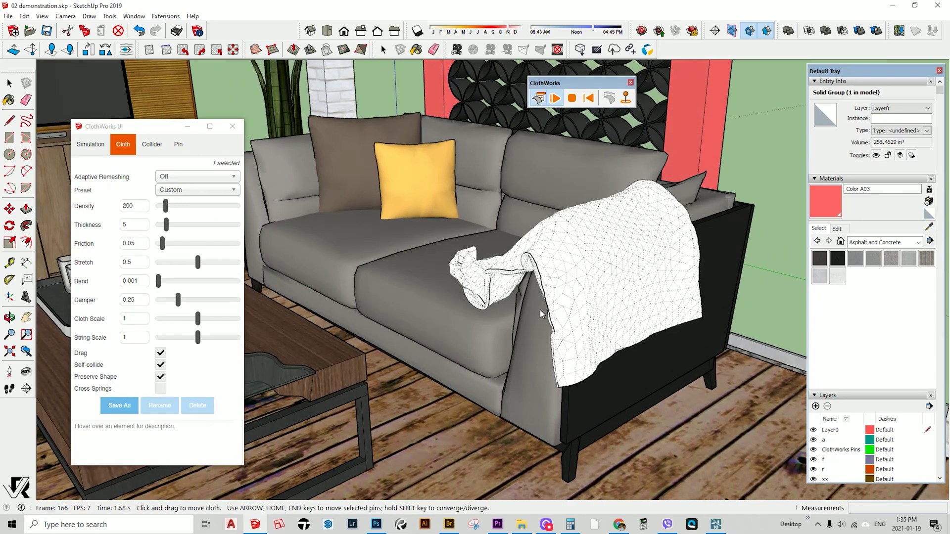
pyautogui.scroll(5, 539, 301)
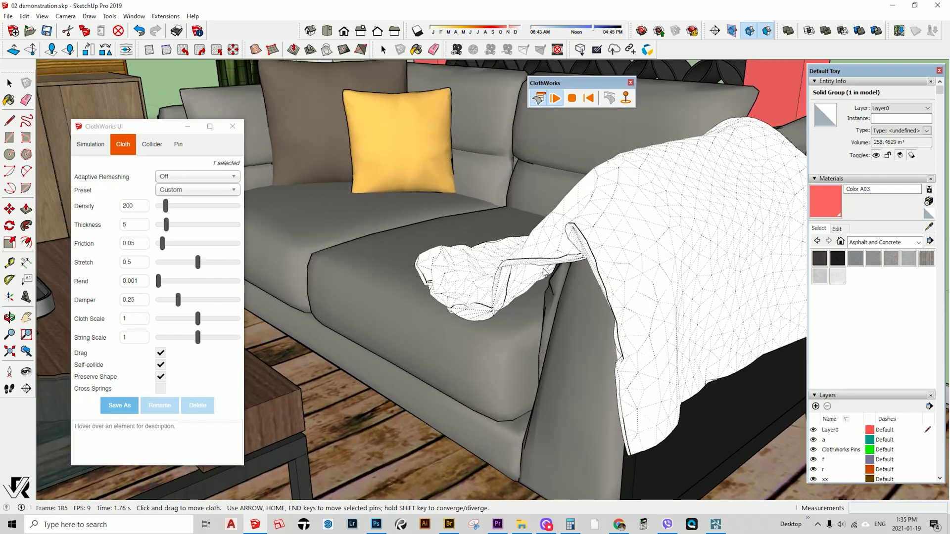
pyautogui.click(571, 100)
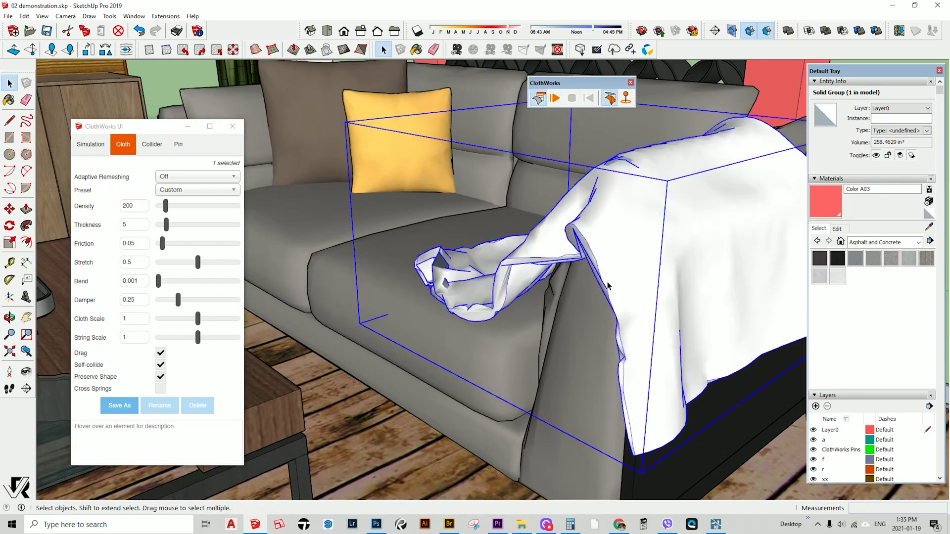
pyautogui.scroll(-8, 471, 305)
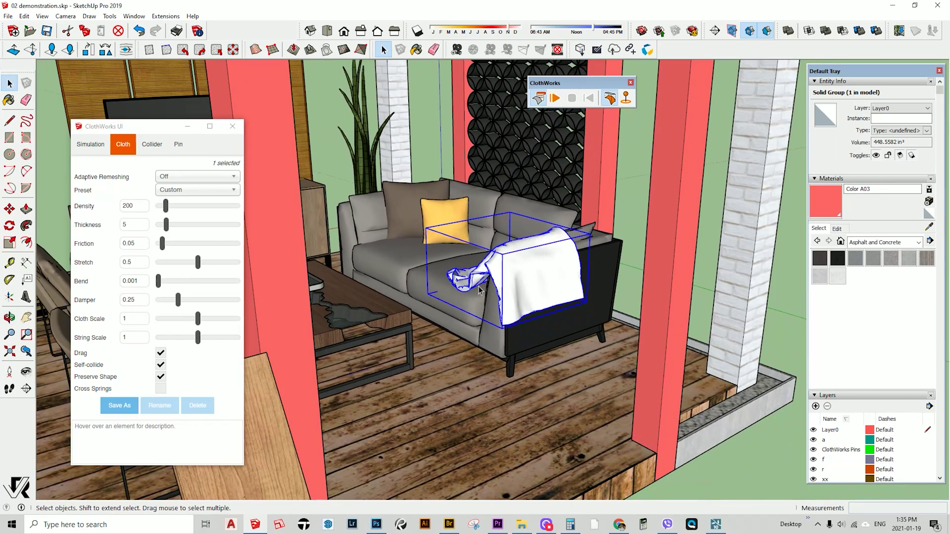
pyautogui.moveTo(479, 290); pyautogui.dragTo(465, 338, button='middle')
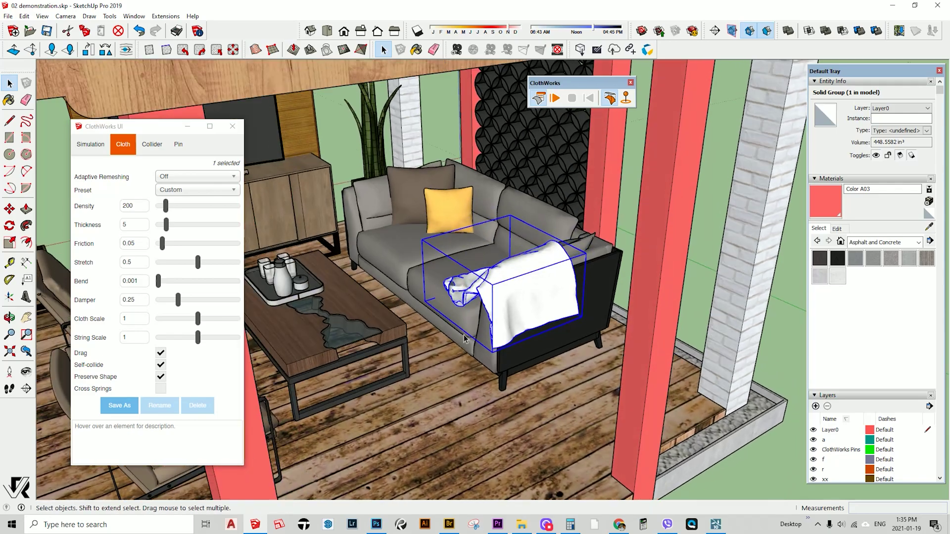
# Deselect the draped blanket and examine the pergola's roof beams and the flat rectangles beside it.
pyautogui.click(711, 192)
pyautogui.scroll(-3, 612, 271)
pyautogui.moveTo(612, 271); pyautogui.dragTo(425, 235, button='middle')
pyautogui.scroll(-5, 570, 334)
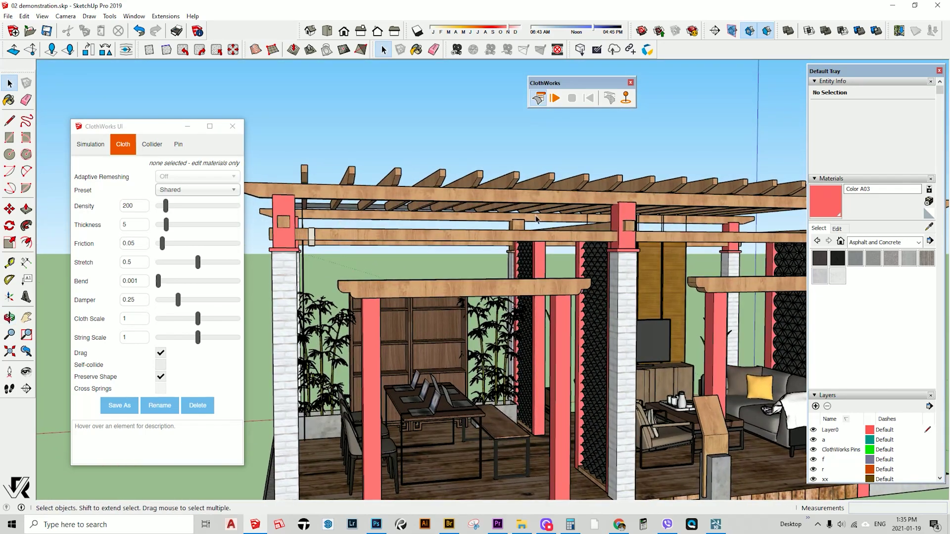
pyautogui.moveTo(572, 229); pyautogui.dragTo(651, 319, button='middle')
pyautogui.moveTo(655, 352); pyautogui.dragTo(599, 296, button='middle')
pyautogui.keyDown('shift'); pyautogui.moveTo(356, 356); pyautogui.dragTo(444, 262, button='middle'); pyautogui.keyUp('shift')
pyautogui.moveTo(445, 263); pyautogui.dragTo(465, 197)
pyautogui.press('space')
pyautogui.moveTo(686, 233); pyautogui.dragTo(470, 275, button='middle')
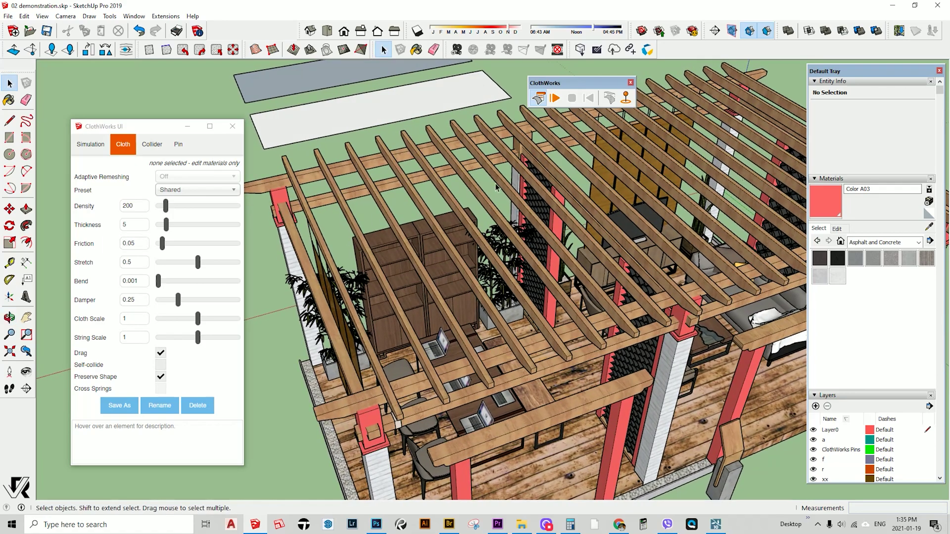
pyautogui.moveTo(598, 330); pyautogui.dragTo(533, 242, button='middle')
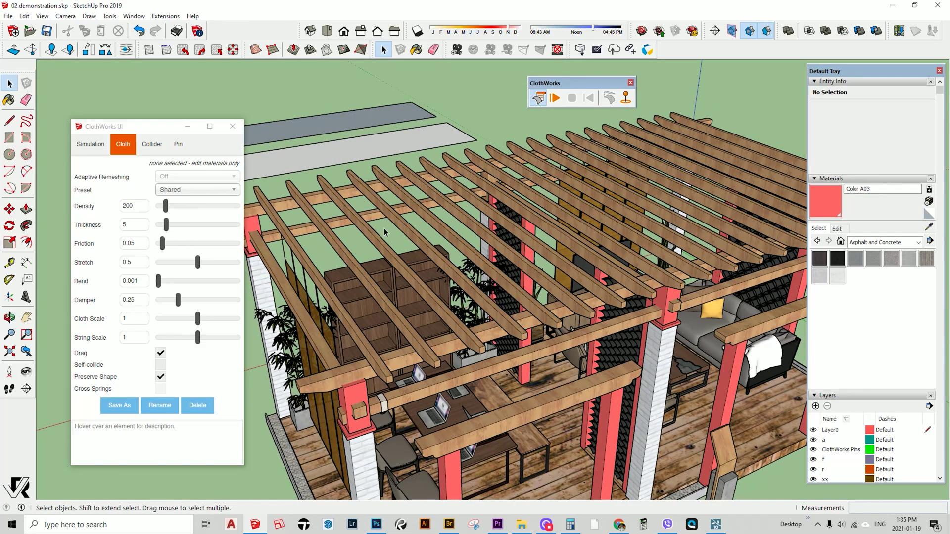
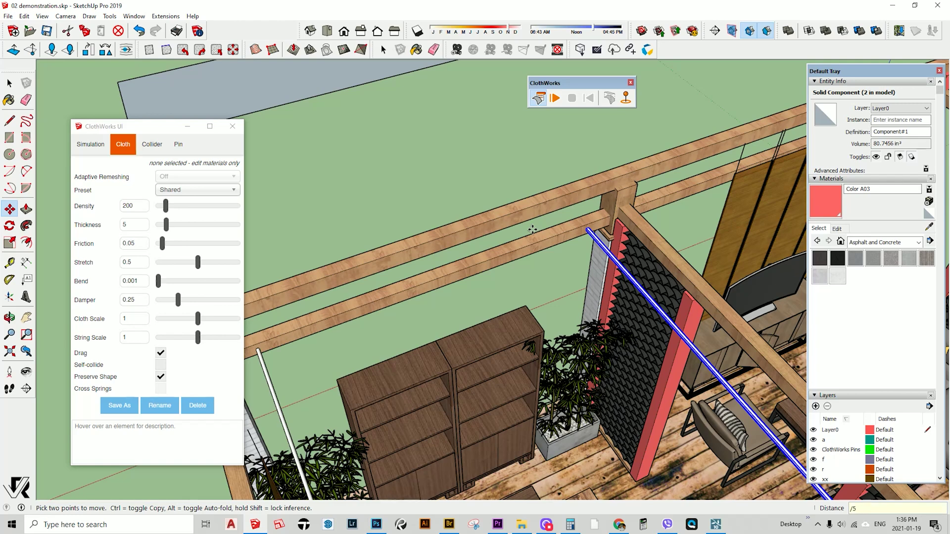
# Distribute rod copies evenly between the two end rods of the first bay, trying /5 and settling on /4.
pyautogui.press('Return')
pyautogui.scroll(-2, 529, 225)
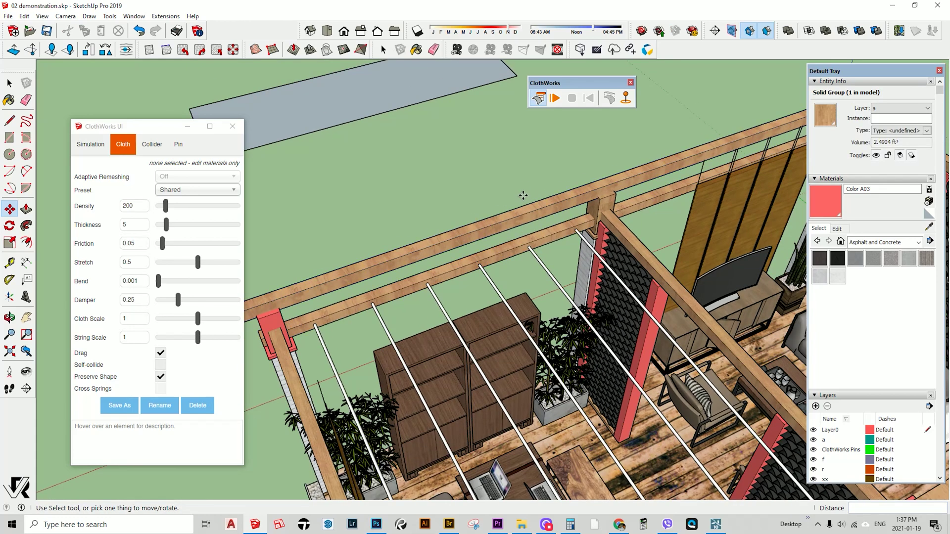
pyautogui.write('4')
pyautogui.press('Return')
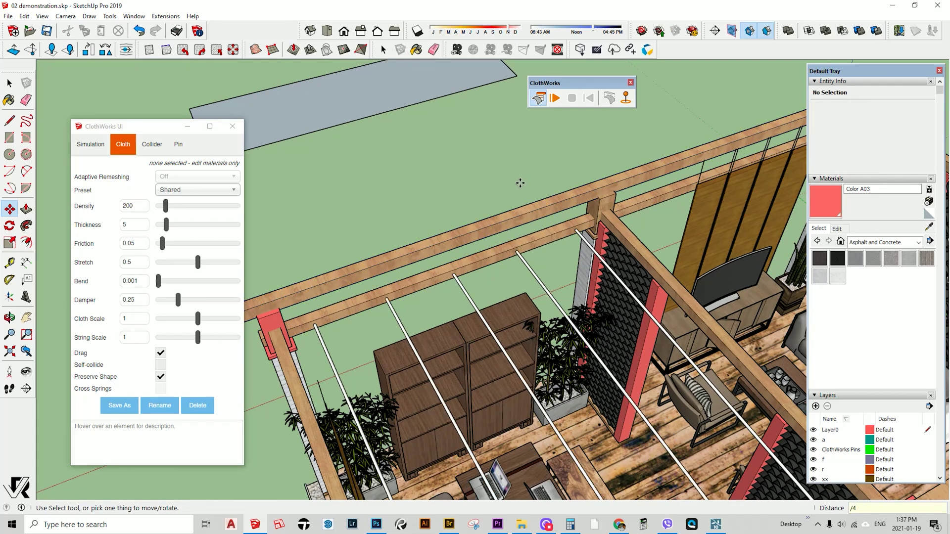
pyautogui.scroll(-3, 520, 183)
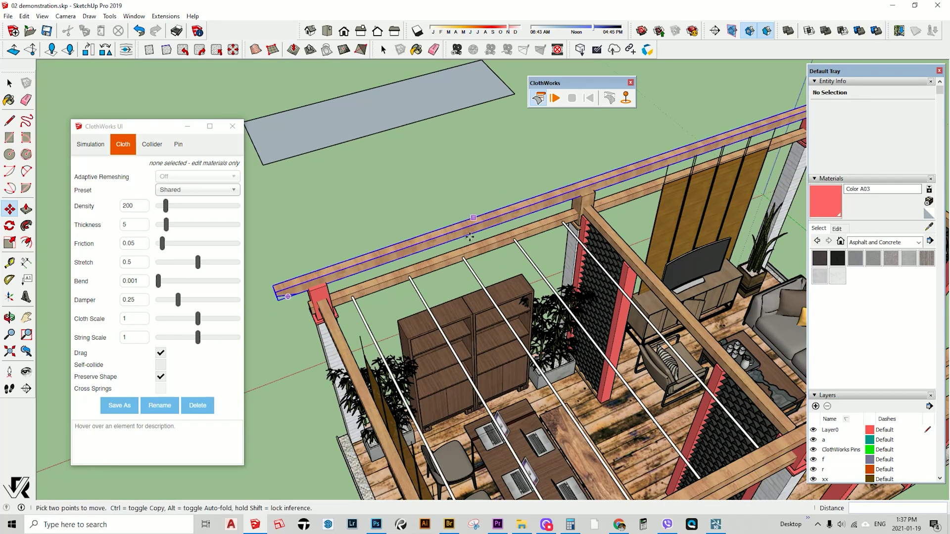
# Sample the beam's wood material and apply it to the white rods in the first bay.
pyautogui.scroll(5, 430, 263)
pyautogui.keyDown('alt'); pyautogui.click(403, 274); pyautogui.keyUp('alt')
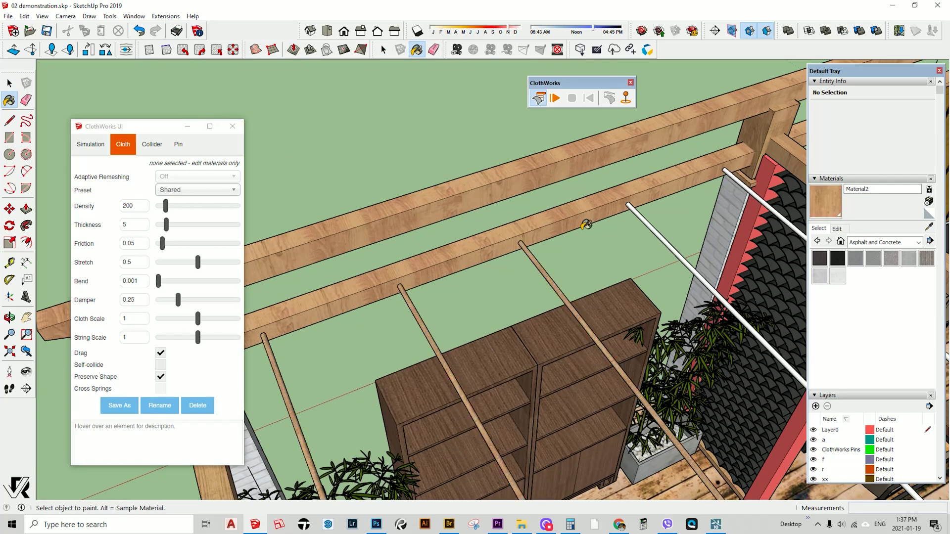
pyautogui.scroll(-3, 545, 259)
# Try to copy the five wooden rods along the beam into the bay above the TV wall.
pyautogui.click(397, 339)
pyautogui.keyDown('ctrl'); pyautogui.click(479, 311); pyautogui.keyUp('ctrl')
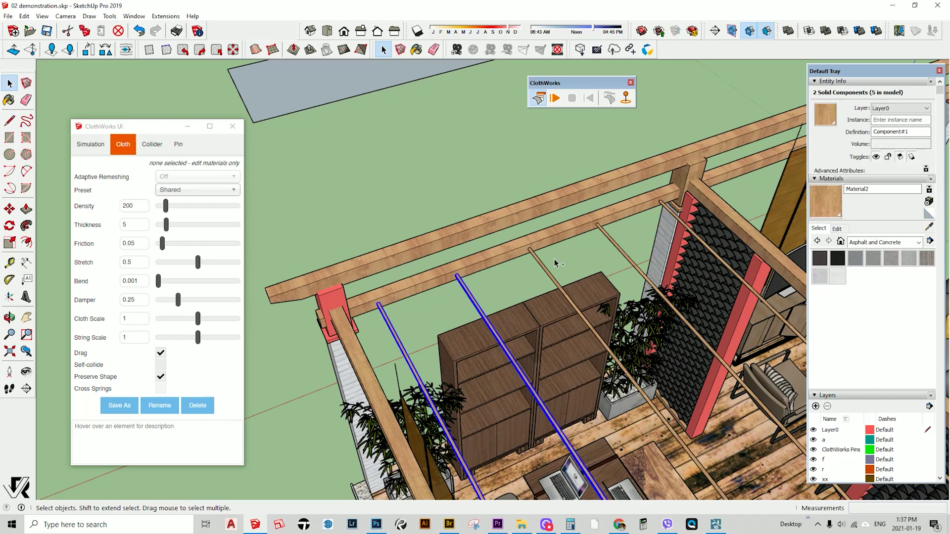
pyautogui.moveTo(514, 285); pyautogui.dragTo(478, 291, button='middle')
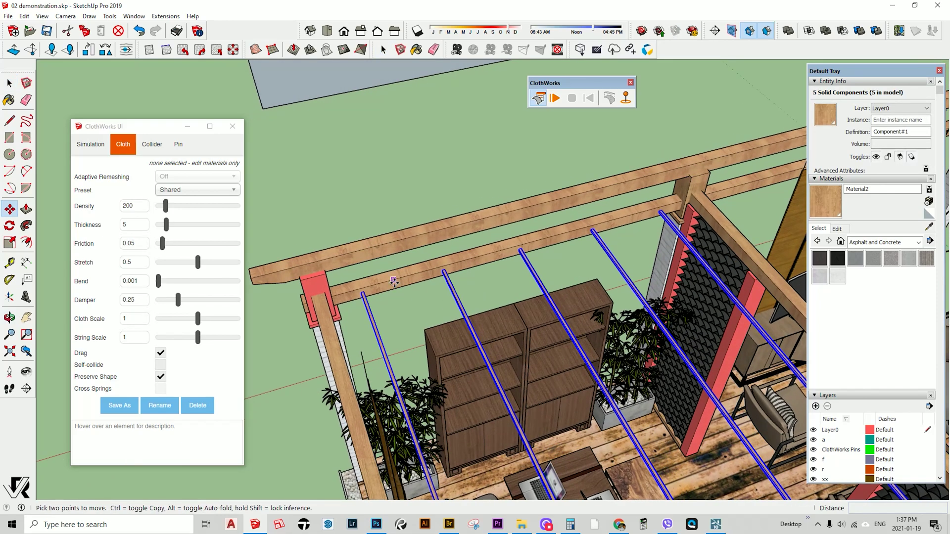
pyautogui.click(394, 282)
pyautogui.press('ctrl')
pyautogui.keyDown('shift'); pyautogui.moveTo(574, 240); pyautogui.dragTo(319, 336, button='middle'); pyautogui.keyUp('shift')
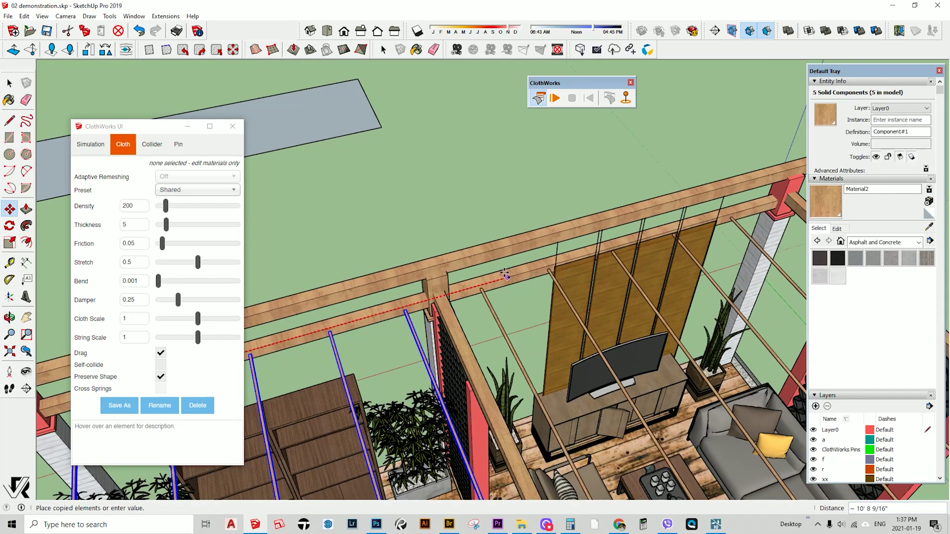
pyautogui.click(508, 274)
pyautogui.moveTo(567, 336); pyautogui.dragTo(560, 308, button='middle')
pyautogui.hotkey('ctrl', 'z')
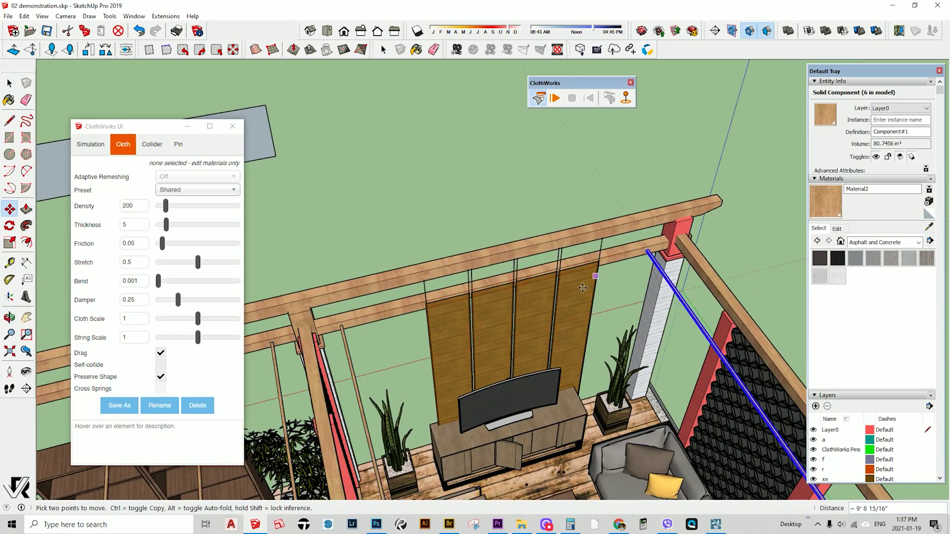
# Undo the rod copy at the second bay's far end and fill the bay with spaced rod copies instead.
pyautogui.press('space')
pyautogui.moveTo(524, 319); pyautogui.dragTo(532, 319, button='middle')
pyautogui.hotkey('ctrl', 'z')
pyautogui.press('m')
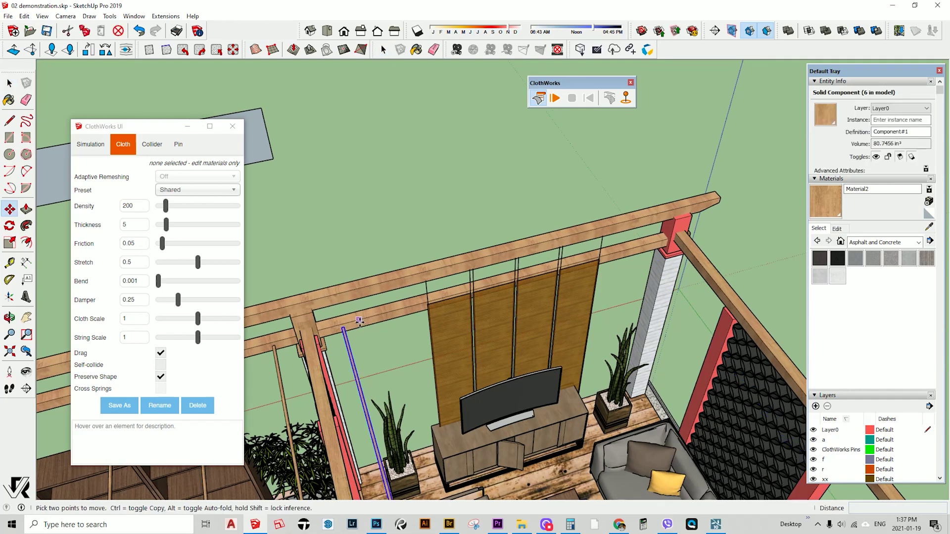
pyautogui.press('space')
# Select the four bamboo blinds behind the TV, move them about 1' 6", and deselect them.
pyautogui.click(608, 306)
pyautogui.scroll(1, 435, 331)
pyautogui.moveTo(435, 332); pyautogui.dragTo(528, 242, button='middle')
pyautogui.click(528, 241)
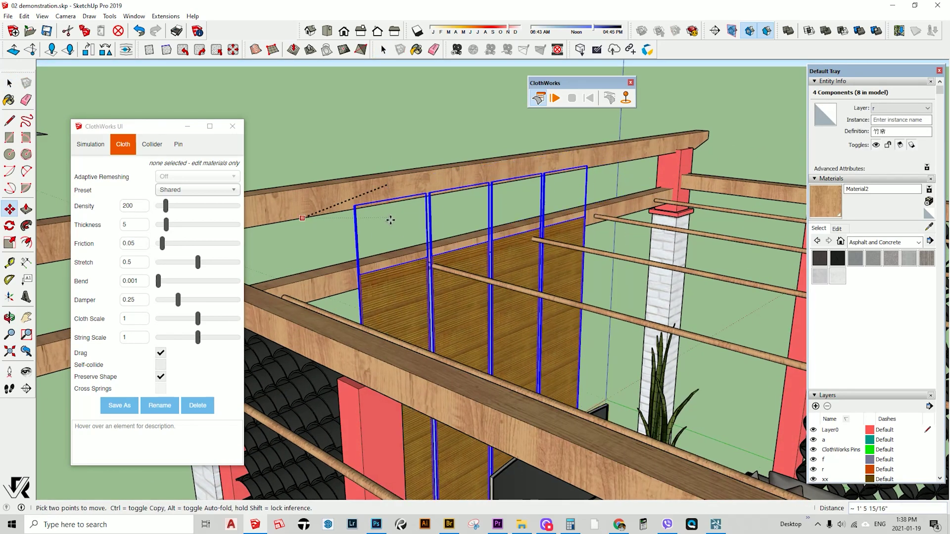
pyautogui.click(390, 228)
pyautogui.press('space')
pyautogui.click(378, 224)
# Open the nearest bamboo blind component for editing and activate the Line tool at its hanging cord.
pyautogui.moveTo(478, 288); pyautogui.dragTo(458, 296, button='middle')
pyautogui.doubleClick(430, 225)
pyautogui.moveTo(449, 242); pyautogui.dragTo(468, 215, button='middle')
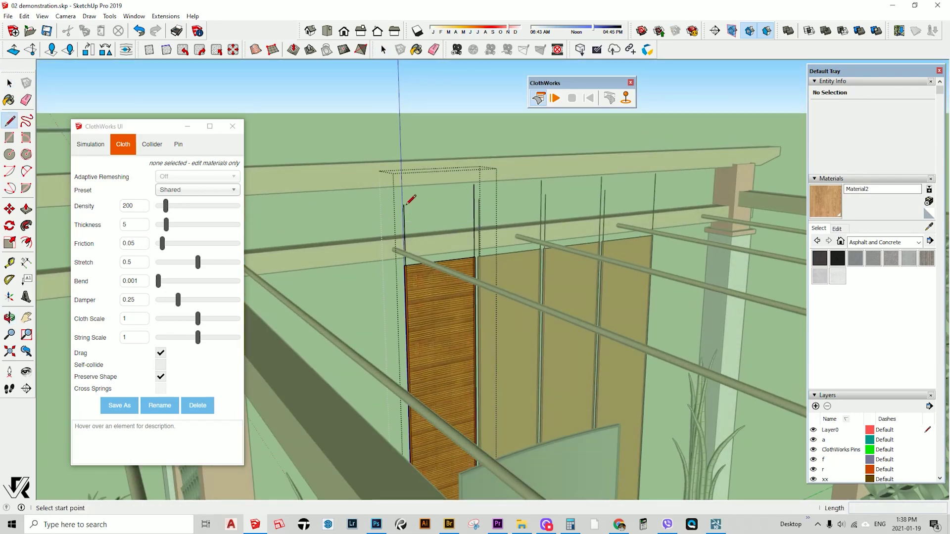
# Move the grey rectangle group about 9' 4" along the green axis over the first bay and lower it about 1' 3" onto the beam corner.
pyautogui.moveTo(479, 259); pyautogui.dragTo(430, 336, button='middle')
pyautogui.press('m')
pyautogui.click(281, 247)
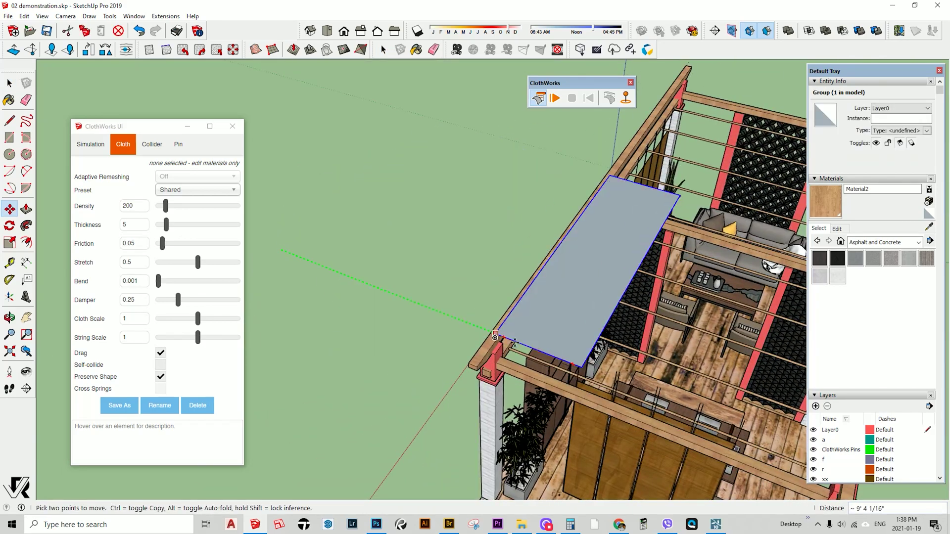
pyautogui.moveTo(563, 350); pyautogui.dragTo(348, 187, button='middle')
pyautogui.click(307, 160)
pyautogui.press('Up')
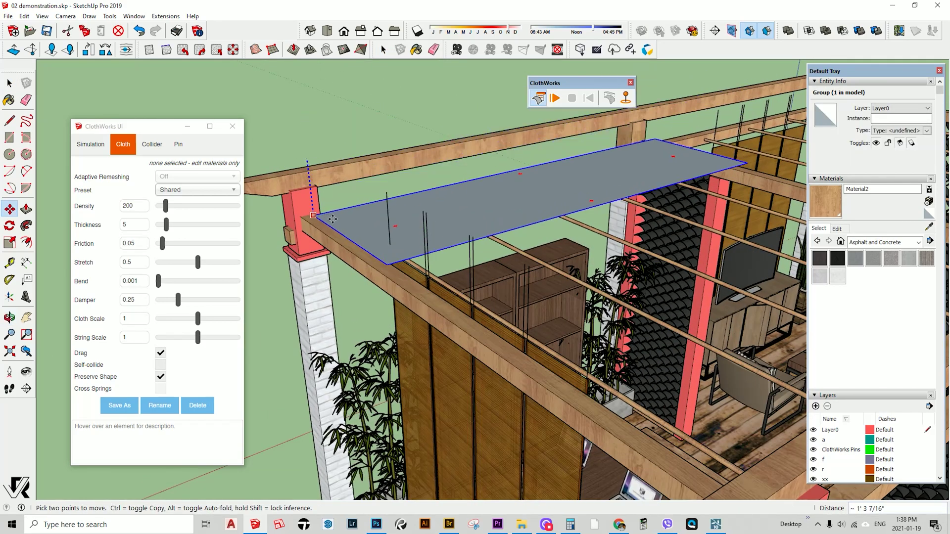
pyautogui.click(497, 232)
# Select the four bamboo blinds beside the dining area for a move and clear the selection.
pyautogui.moveTo(497, 233); pyautogui.dragTo(417, 263, button='middle')
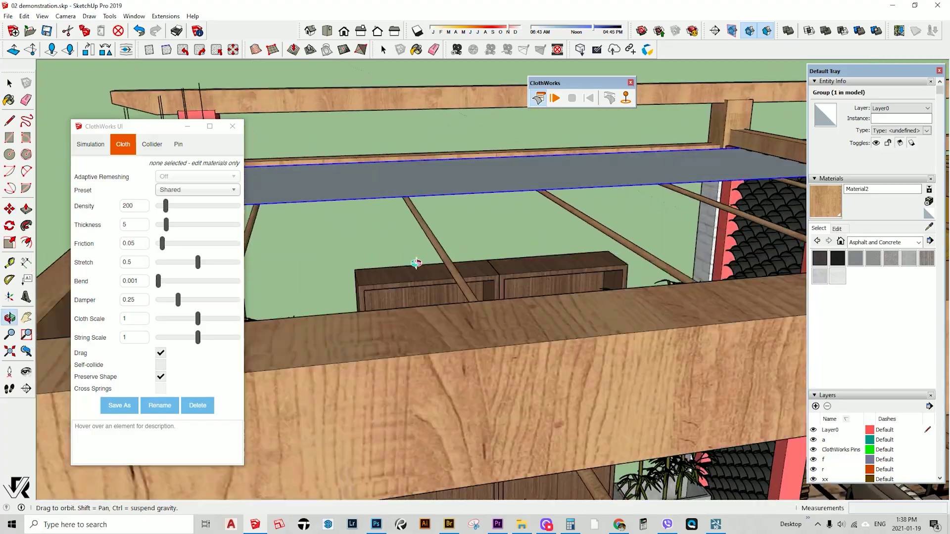
pyautogui.scroll(3, 417, 263)
pyautogui.moveTo(489, 271); pyautogui.dragTo(529, 211, button='middle')
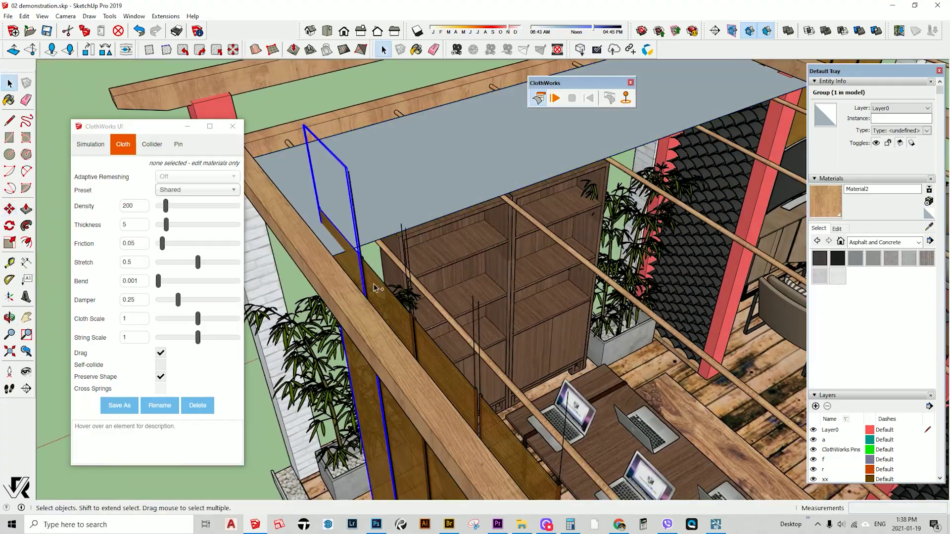
pyautogui.keyDown('ctrl'); pyautogui.click(504, 429); pyautogui.keyUp('ctrl')
pyautogui.scroll(-2, 507, 428)
pyautogui.moveTo(507, 428); pyautogui.dragTo(416, 248, button='middle')
pyautogui.press('m')
pyautogui.scroll(1, 662, 224)
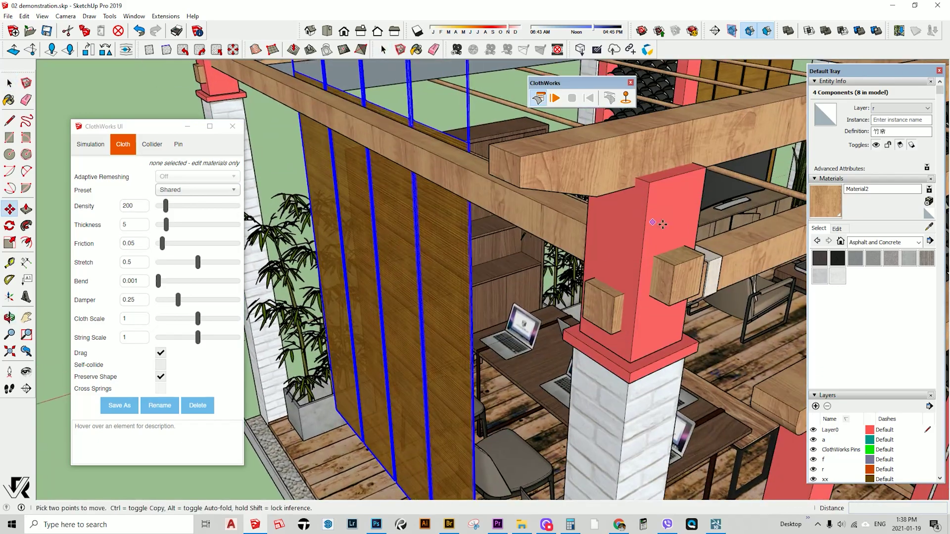
pyautogui.moveTo(629, 242); pyautogui.dragTo(568, 299, button='middle')
pyautogui.press('space')
pyautogui.hotkey('ctrl', 't')
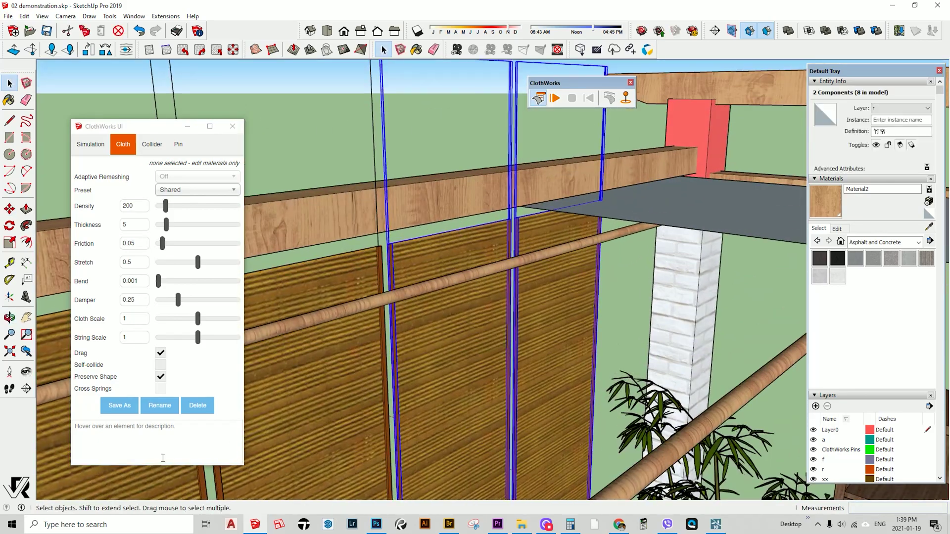
# Complete the selection of the four dining-side blinds, move them 1 1/16", and deselect them.
pyautogui.keyDown('ctrl'); pyautogui.click(174, 481); pyautogui.keyUp('ctrl')
pyautogui.keyDown('ctrl'); pyautogui.click(322, 463); pyautogui.keyUp('ctrl')
pyautogui.moveTo(342, 456); pyautogui.dragTo(391, 450, button='middle')
pyautogui.press('m')
pyautogui.scroll(1, 589, 284)
pyautogui.click(580, 297)
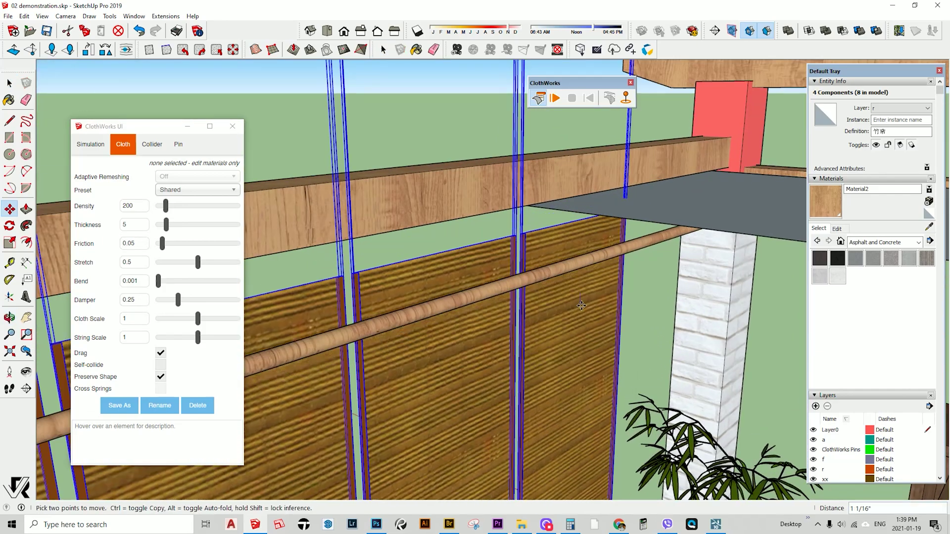
pyautogui.click(584, 309)
pyautogui.press('space')
pyautogui.hotkey('ctrl', 't')
pyautogui.moveTo(526, 303); pyautogui.dragTo(593, 371, button='middle')
pyautogui.moveTo(572, 336); pyautogui.dragTo(586, 378, button='middle')
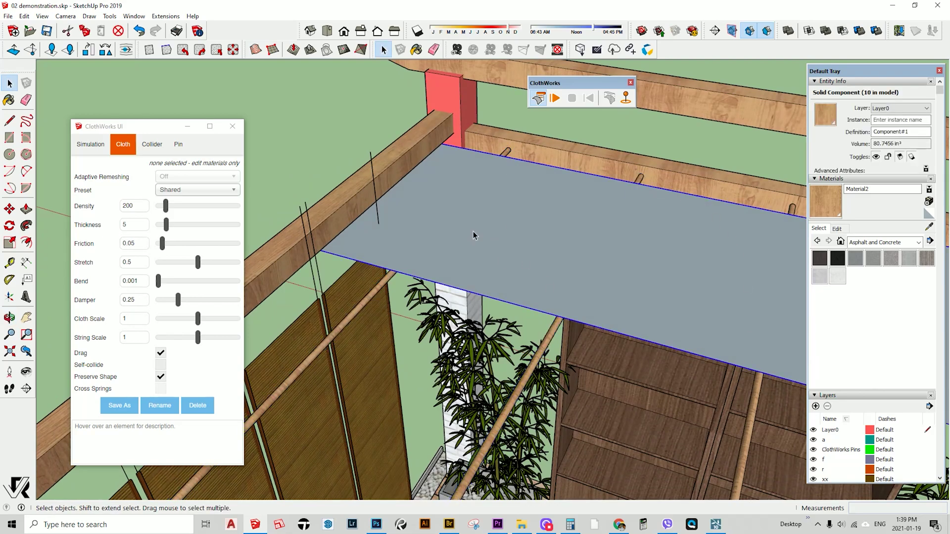
# Make the grey rectangle group over the first pergola bay a ClothWorks cloth.
pyautogui.moveTo(473, 235)
pyautogui.mouseDown(button='middle')
pyautogui.moveTo(636, 297)
pyautogui.moveTo(589, 278)
pyautogui.moveTo(642, 281)
pyautogui.moveTo(682, 258)
pyautogui.moveTo(609, 208)
pyautogui.mouseUp(button='middle')
pyautogui.rightClick(609, 209)
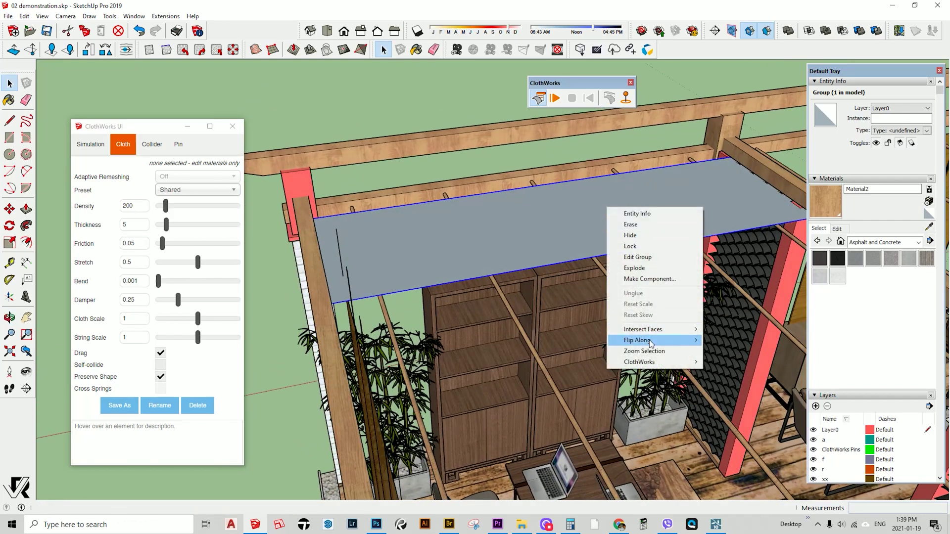
pyautogui.moveTo(660, 364)
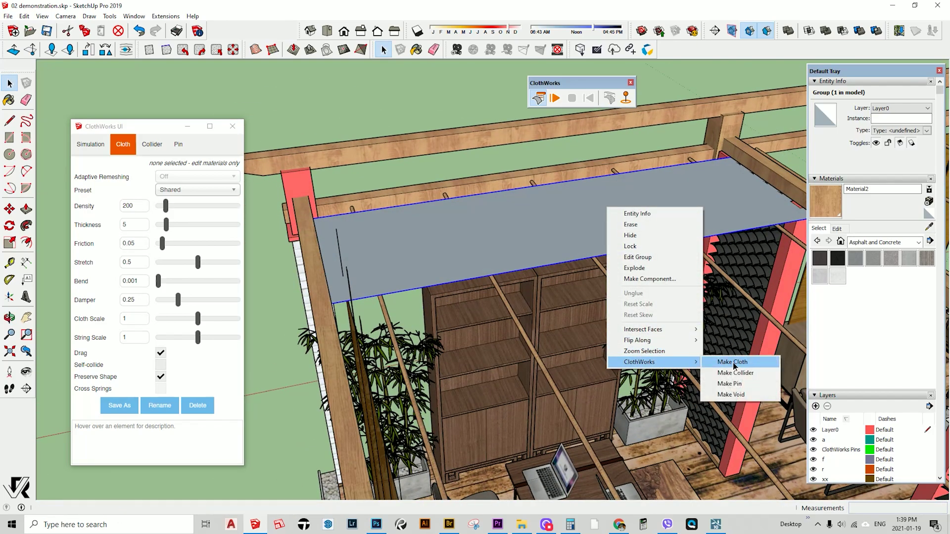
pyautogui.click(732, 362)
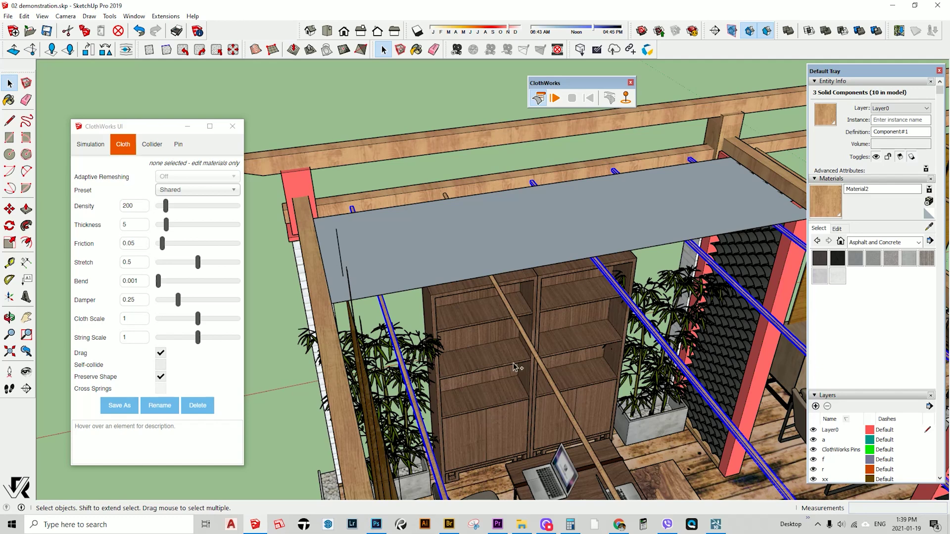
# Set the five selected rods under the grey rectangle as ClothWorks colliders and clear the selection.
pyautogui.rightClick(500, 295)
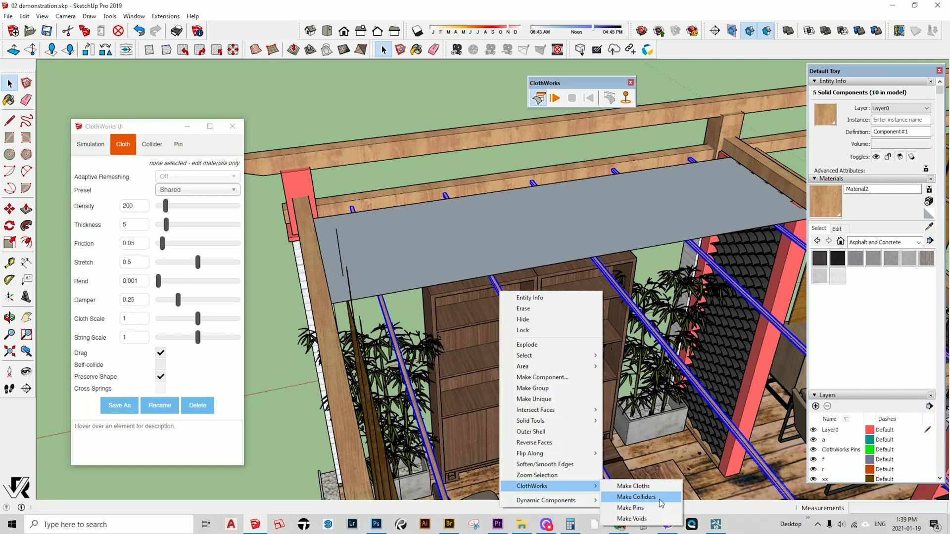
pyautogui.click(635, 497)
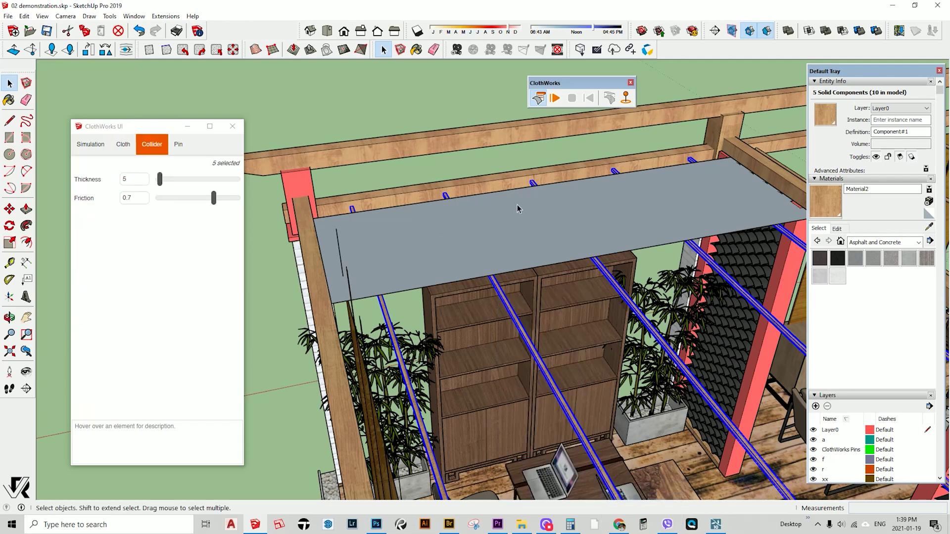
pyautogui.click(394, 108)
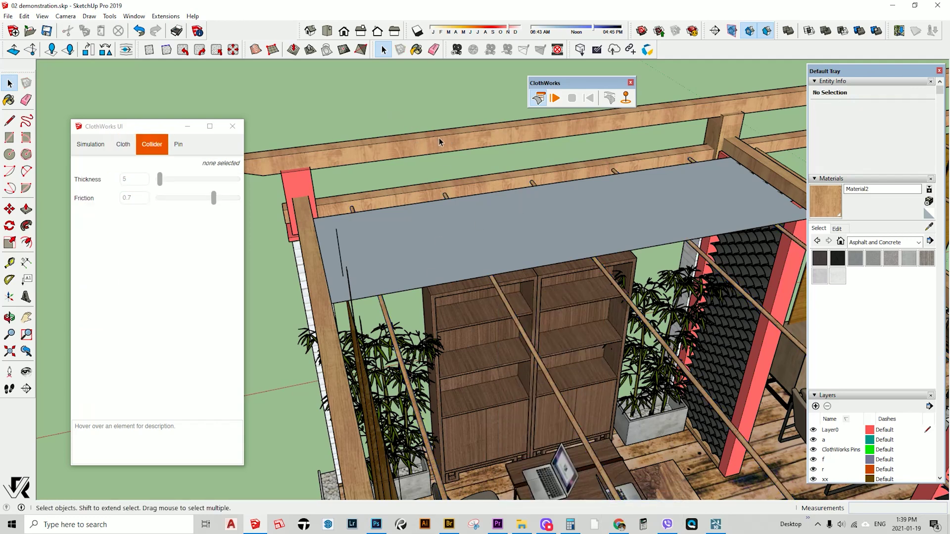
# Try the cloth simulation on the ungridded canopy rectangle and undo the trial.
pyautogui.click(496, 203)
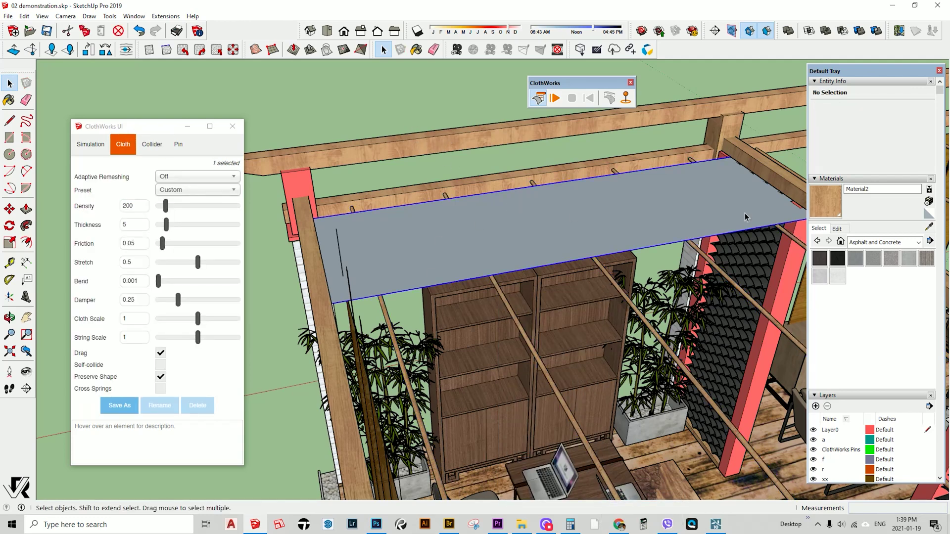
pyautogui.click(556, 100)
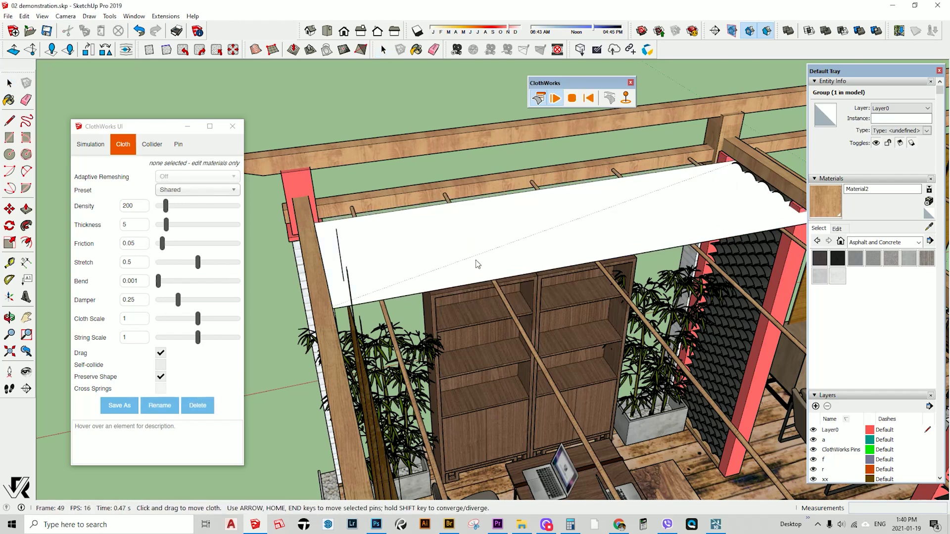
pyautogui.moveTo(517, 246)
pyautogui.mouseDown(button='middle')
pyautogui.moveTo(509, 233)
pyautogui.moveTo(518, 250)
pyautogui.mouseUp(button='middle')
pyautogui.hotkey('ctrl', 'z')
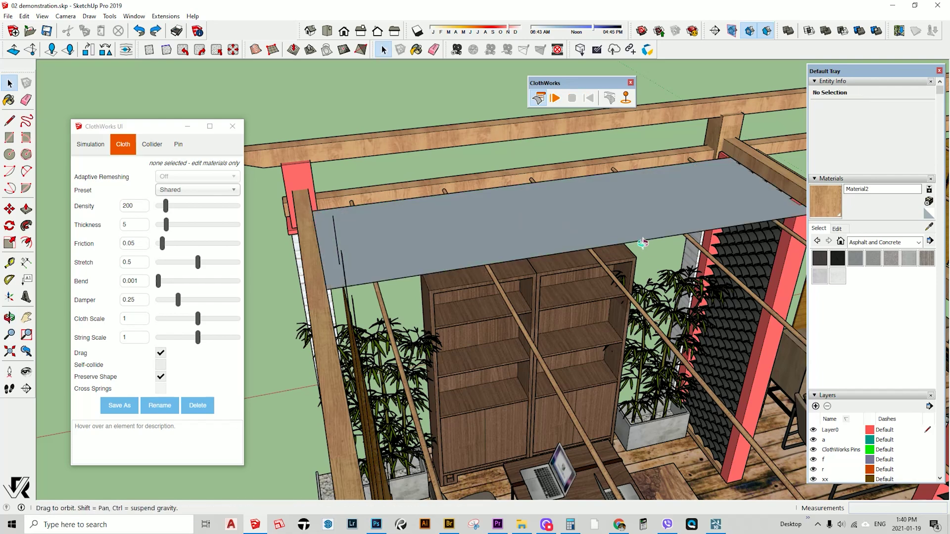
# Apply an adaptive grid to the canopy cloth with the preset padding, purging its soft and smooth coplanar geometry.
pyautogui.moveTo(643, 243); pyautogui.dragTo(632, 209, button='middle')
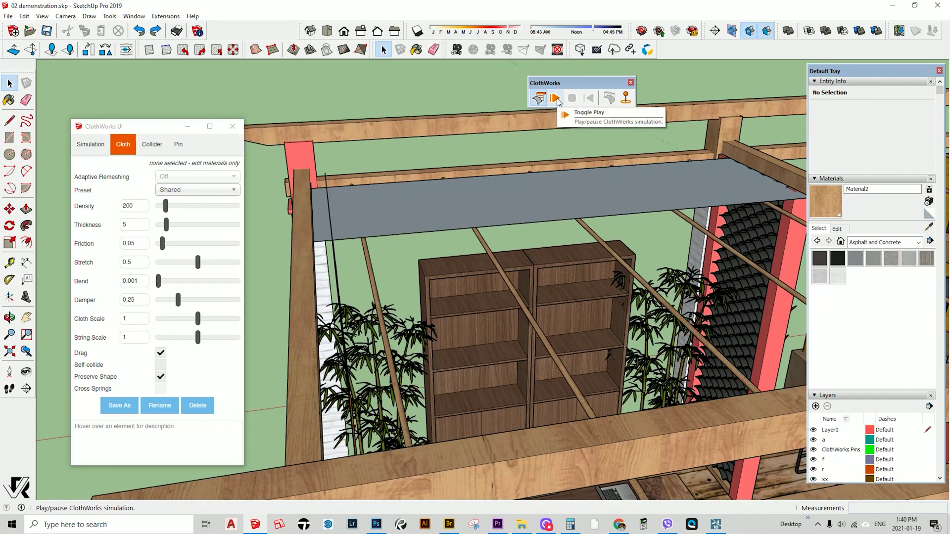
pyautogui.rightClick(624, 189)
pyautogui.moveTo(693, 355)
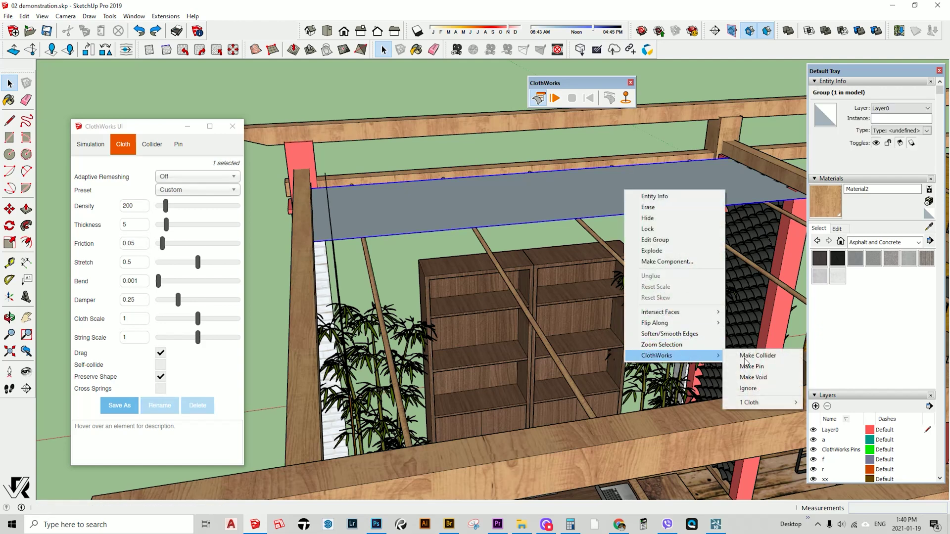
pyautogui.moveTo(779, 405)
pyautogui.click(860, 248)
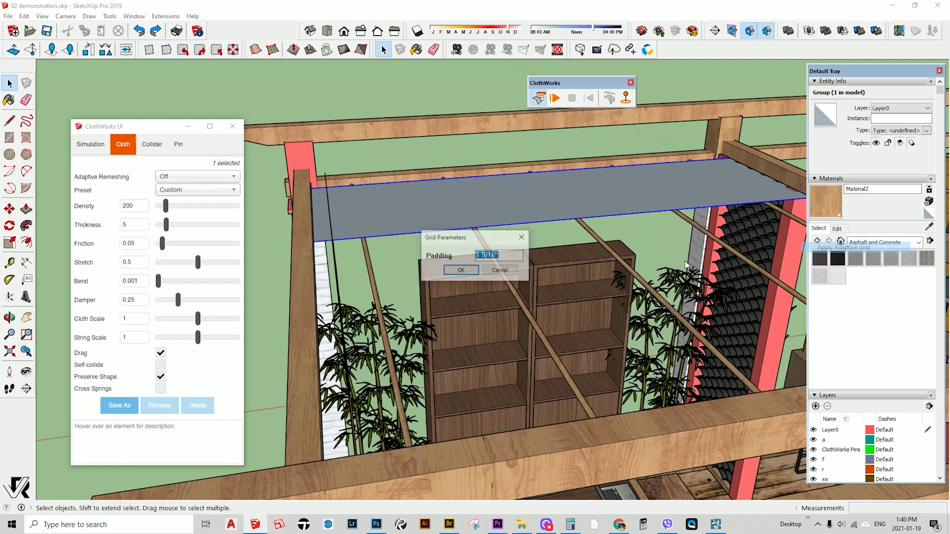
pyautogui.click(460, 270)
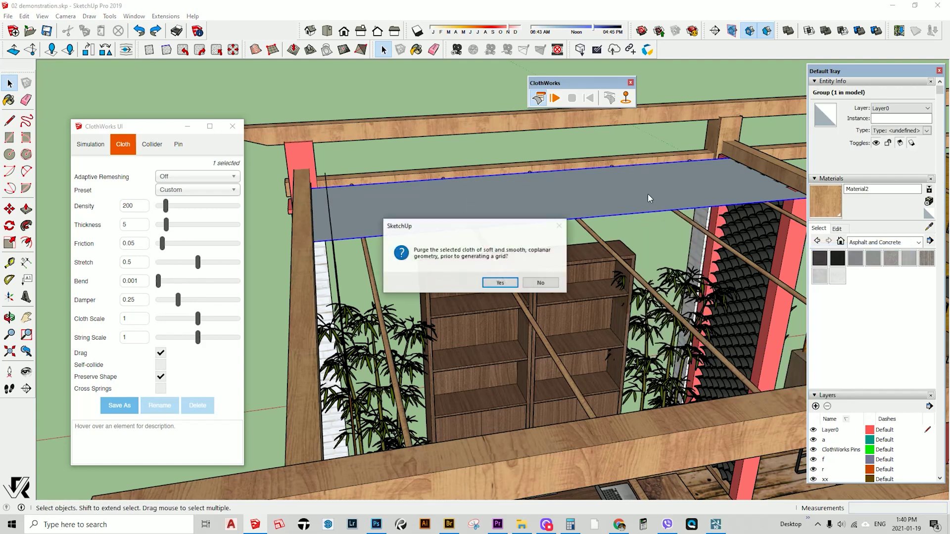
pyautogui.click(500, 282)
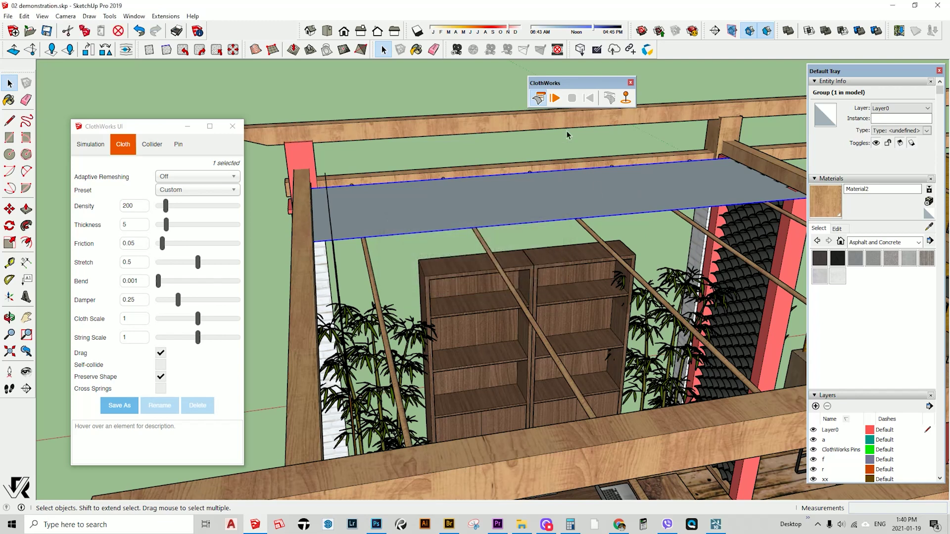
# Simulate the gridded canopy draping over the first bay's rods, close the ClothWorks settings window, and stop the simulation.
pyautogui.click(555, 99)
pyautogui.click(500, 284)
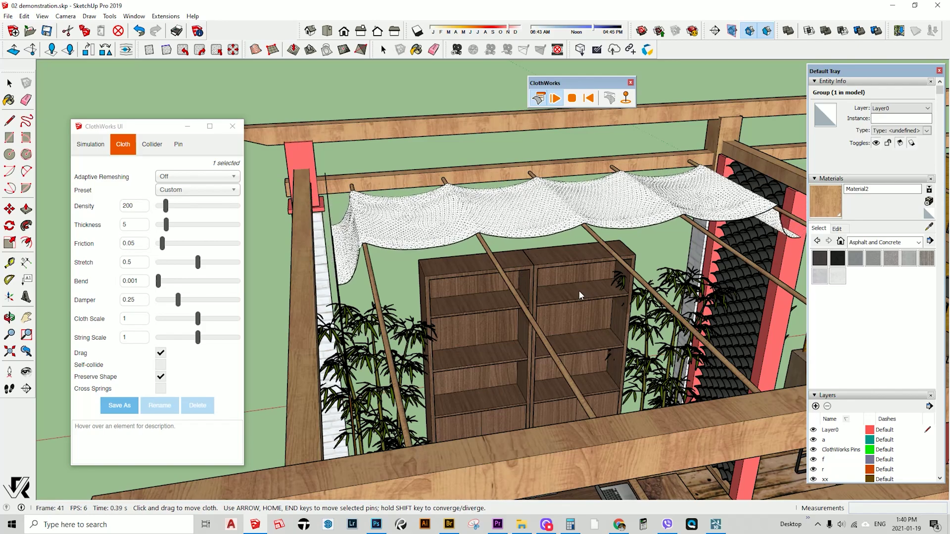
pyautogui.moveTo(577, 289); pyautogui.dragTo(460, 222, button='middle')
pyautogui.scroll(3, 531, 187)
pyautogui.scroll(-2, 460, 223)
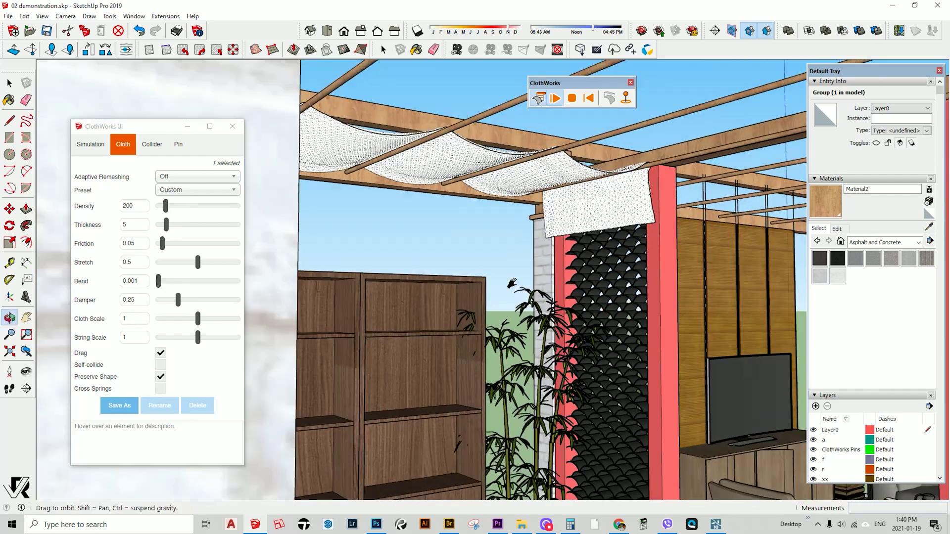
pyautogui.moveTo(465, 274)
pyautogui.mouseDown(button='middle')
pyautogui.moveTo(473, 285)
pyautogui.moveTo(462, 267)
pyautogui.moveTo(473, 273)
pyautogui.mouseUp(button='middle')
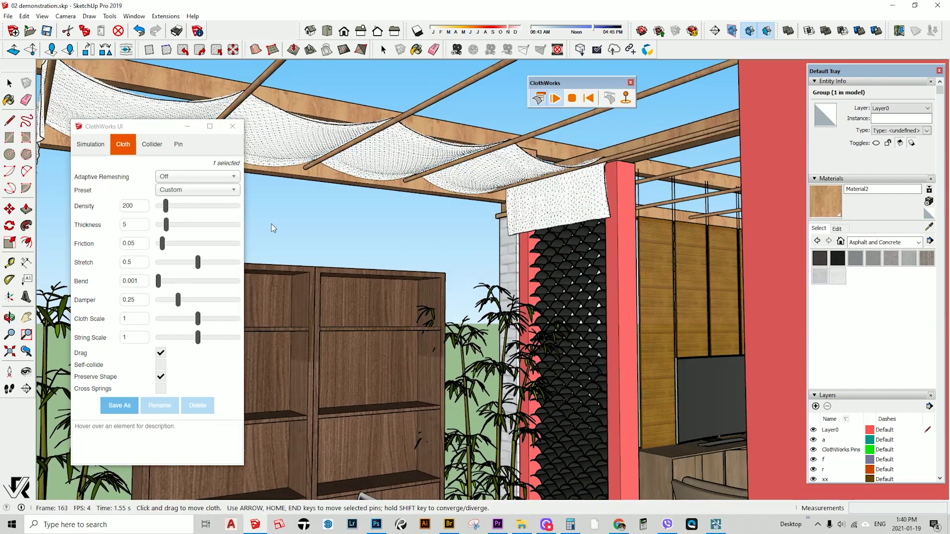
pyautogui.click(231, 127)
pyautogui.moveTo(359, 212); pyautogui.dragTo(469, 376, button='middle')
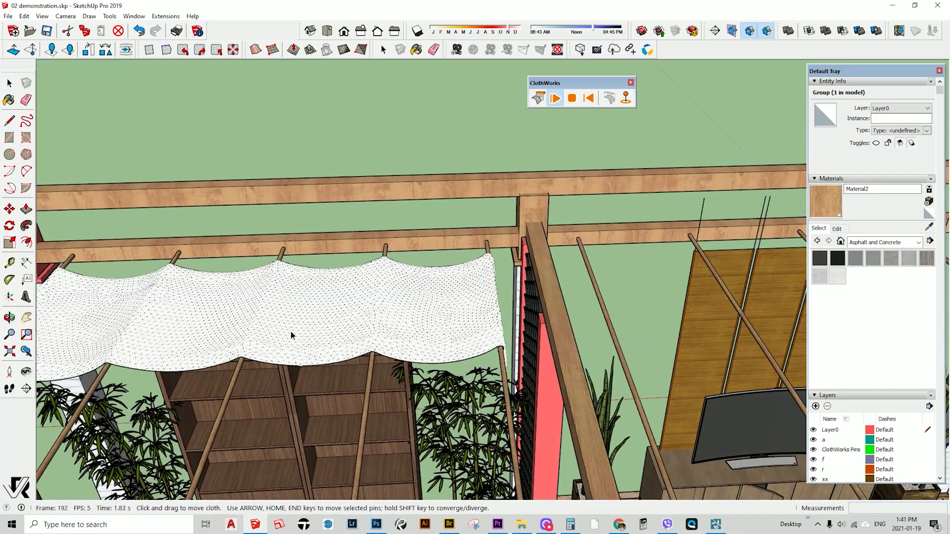
pyautogui.moveTo(291, 335); pyautogui.dragTo(411, 322, button='middle')
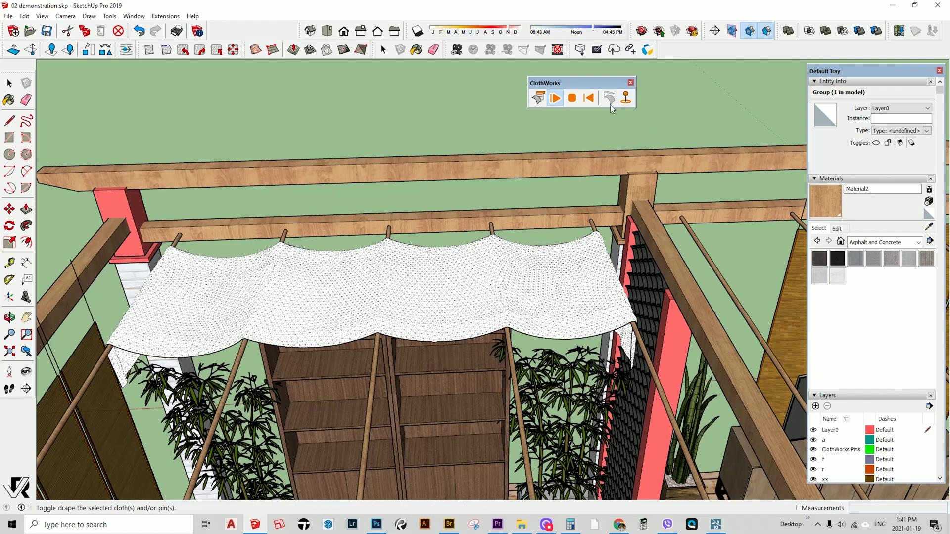
pyautogui.click(573, 99)
# Copy the draped canopy twice along the rods so three cloth strips cover the first bay.
pyautogui.moveTo(330, 366); pyautogui.dragTo(554, 405, button='middle')
pyautogui.moveTo(238, 218); pyautogui.dragTo(430, 274, button='middle')
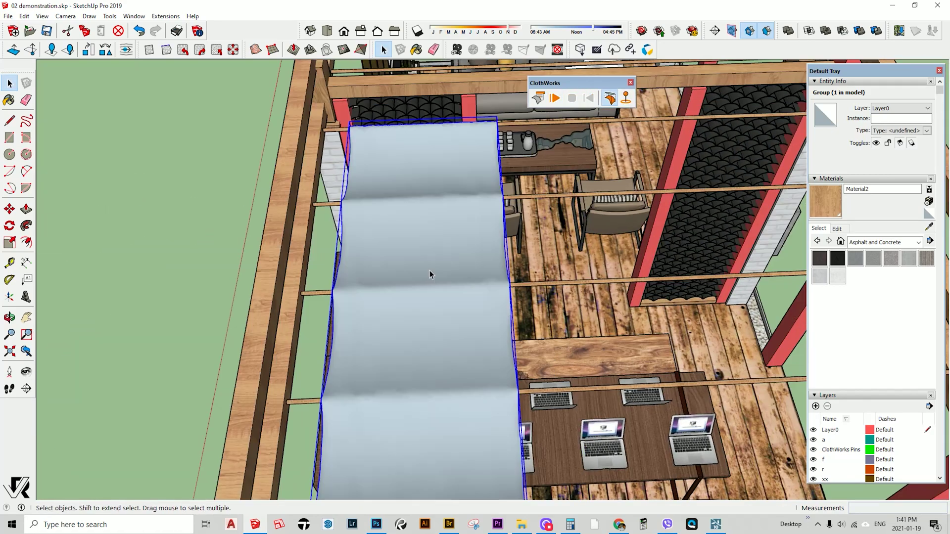
pyautogui.press('m')
pyautogui.click(403, 240)
pyautogui.press('ctrl')
pyautogui.click(592, 244)
pyautogui.keyDown('shift'); pyautogui.moveTo(611, 258); pyautogui.dragTo(399, 290, button='middle'); pyautogui.keyUp('shift')
pyautogui.click(367, 106)
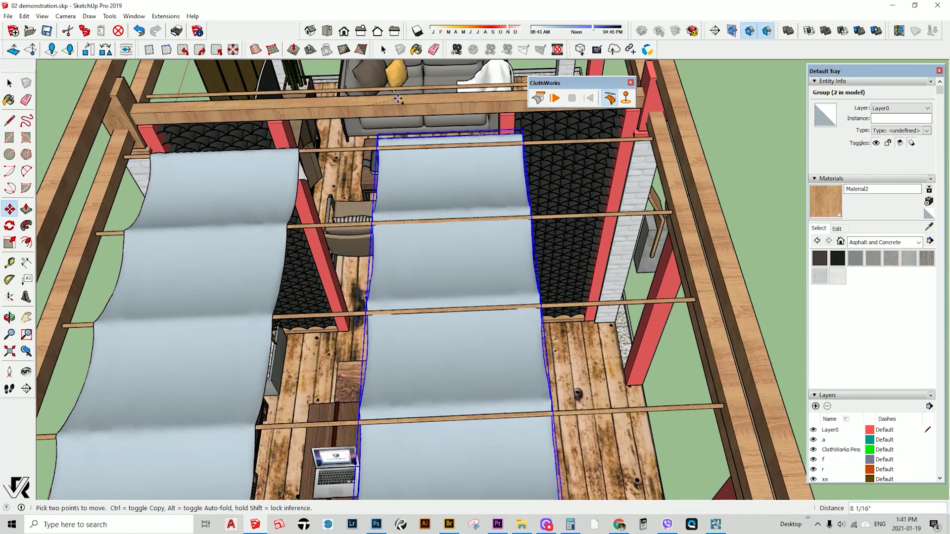
pyautogui.press('ctrl')
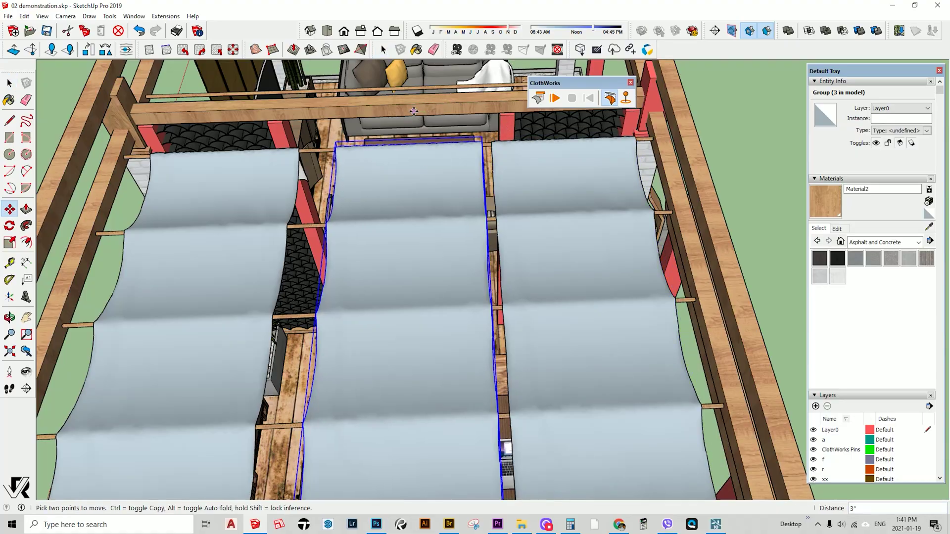
pyautogui.press('space')
# Draw a long rectangle on the ground in front of the living-room bay and make it a group.
pyautogui.scroll(-3, 742, 356)
pyautogui.moveTo(742, 356); pyautogui.dragTo(415, 406, button='middle')
pyautogui.click(616, 213)
pyautogui.press('r')
pyautogui.scroll(3, 415, 423)
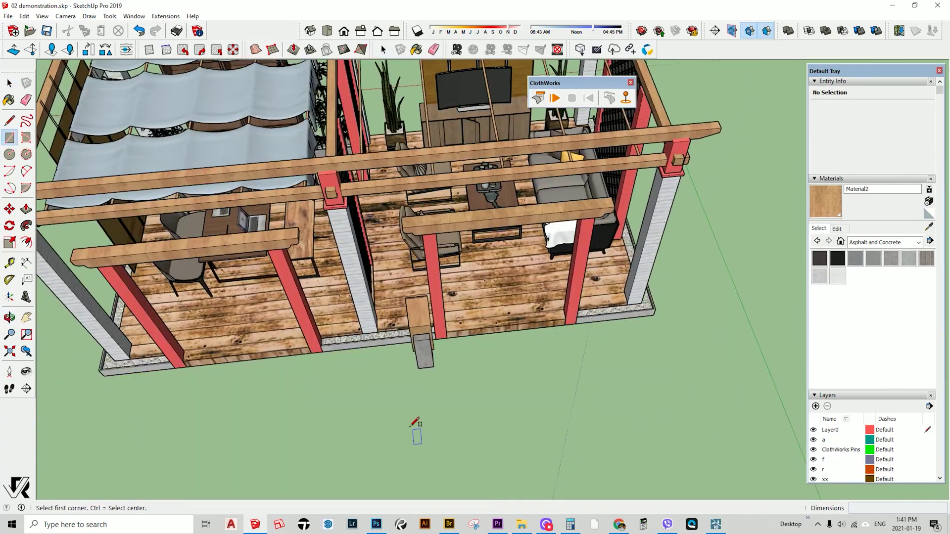
pyautogui.click(700, 437)
pyautogui.press('space')
pyautogui.doubleClick(414, 447)
pyautogui.rightClick(408, 434)
pyautogui.click(437, 385)
# Move the grouped rectangle by its corner up onto the rods at the edge of the living-room bay.
pyautogui.press('m')
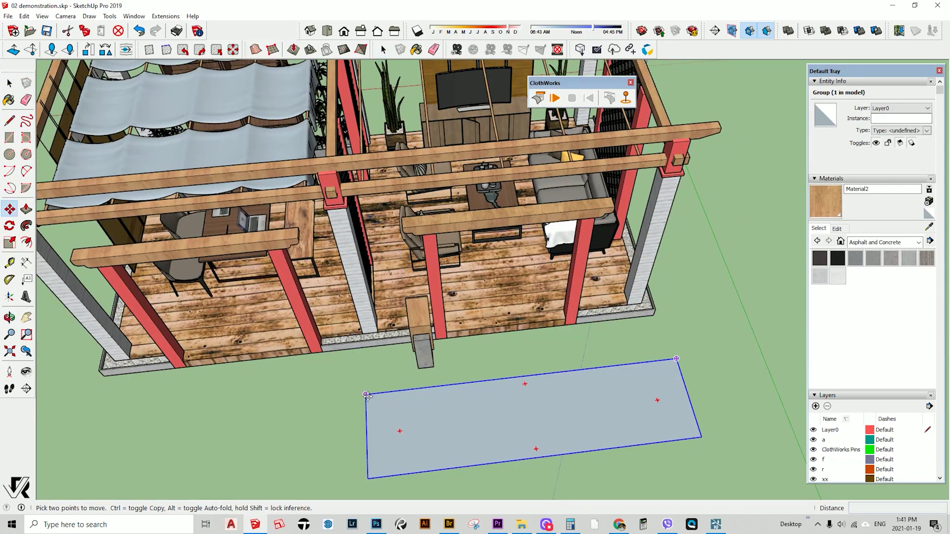
pyautogui.click(366, 395)
pyautogui.scroll(-3, 367, 394)
pyautogui.scroll(2, 369, 301)
pyautogui.moveTo(368, 301); pyautogui.dragTo(594, 336, button='middle')
pyautogui.scroll(2, 500, 277)
pyautogui.click(500, 278)
pyautogui.scroll(1, 426, 306)
pyautogui.moveTo(426, 306); pyautogui.dragTo(568, 297, button='middle')
pyautogui.click(447, 262)
pyautogui.press('space')
# Edit the new rectangle group and move its long edge inward to match the width of the neighbouring drape.
pyautogui.doubleClick(751, 340)
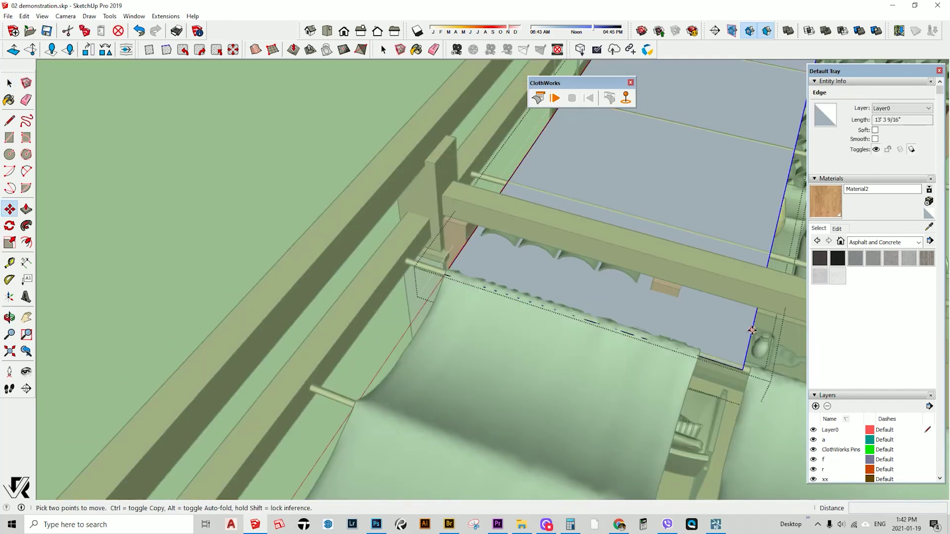
pyautogui.click(752, 330)
pyautogui.click(706, 317)
pyautogui.press('space')
pyautogui.press('Escape')
# Move the rectangle group along the red axis to clear the beam between the two bays.
pyautogui.moveTo(706, 318); pyautogui.dragTo(459, 293, button='middle')
pyautogui.press('m')
pyautogui.click(455, 272)
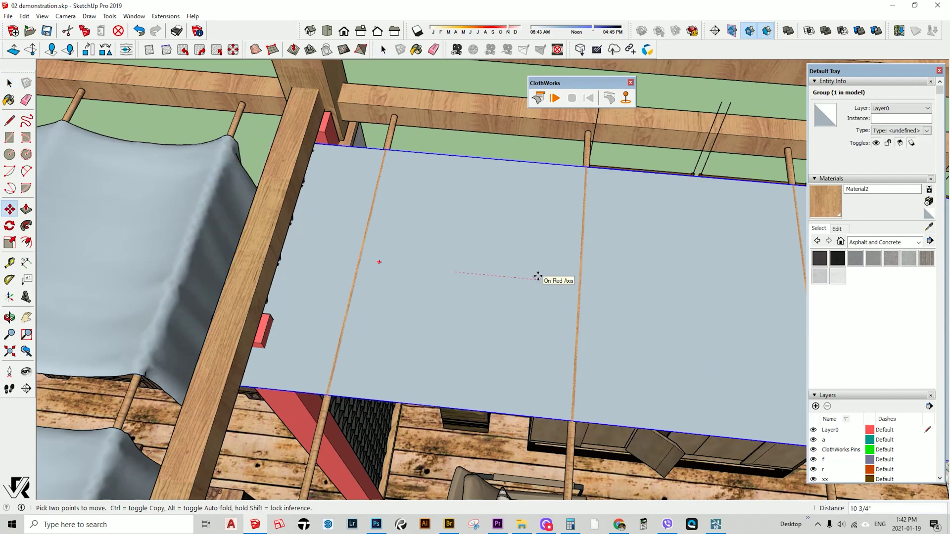
pyautogui.click(562, 275)
pyautogui.moveTo(562, 276); pyautogui.dragTo(238, 303, button='middle')
# Edit the rectangle group and pull its far short edge back to the outer beam of the living-room bay.
pyautogui.doubleClick(792, 302)
pyautogui.click(785, 249)
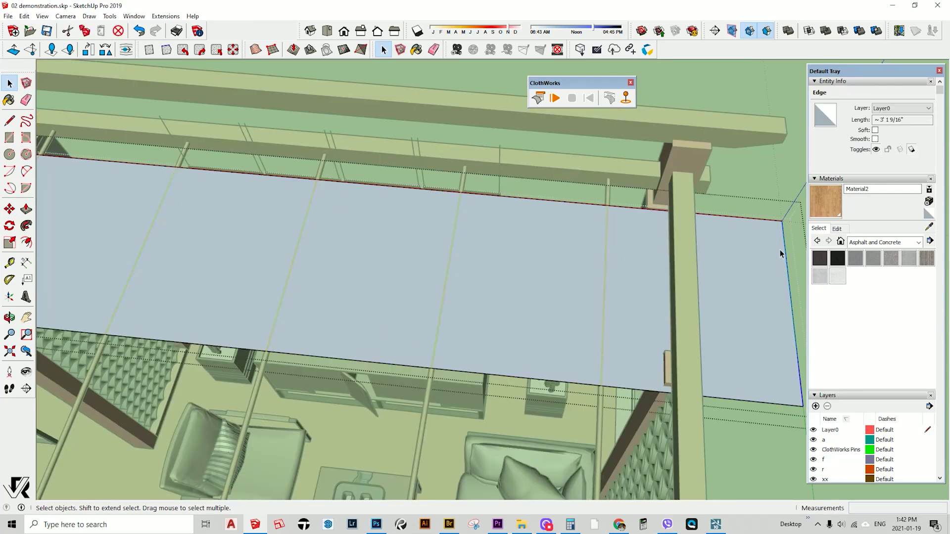
pyautogui.press('m')
pyautogui.click(782, 221)
pyautogui.click(679, 218)
pyautogui.press('space')
# Select the shortened rectangle group and adjust its position over the living-room rods.
pyautogui.scroll(-3, 608, 314)
pyautogui.scroll(4, 213, 282)
pyautogui.click(313, 247)
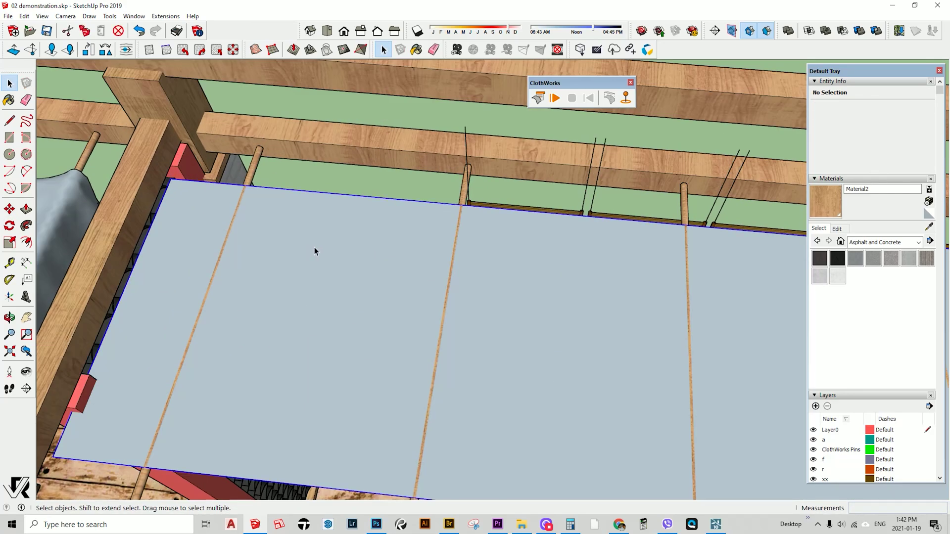
pyautogui.moveTo(313, 247); pyautogui.dragTo(213, 139, button='middle')
pyautogui.press('m')
pyautogui.click(307, 104)
pyautogui.scroll(-5, 309, 97)
pyautogui.moveTo(313, 93); pyautogui.dragTo(485, 201, button='middle')
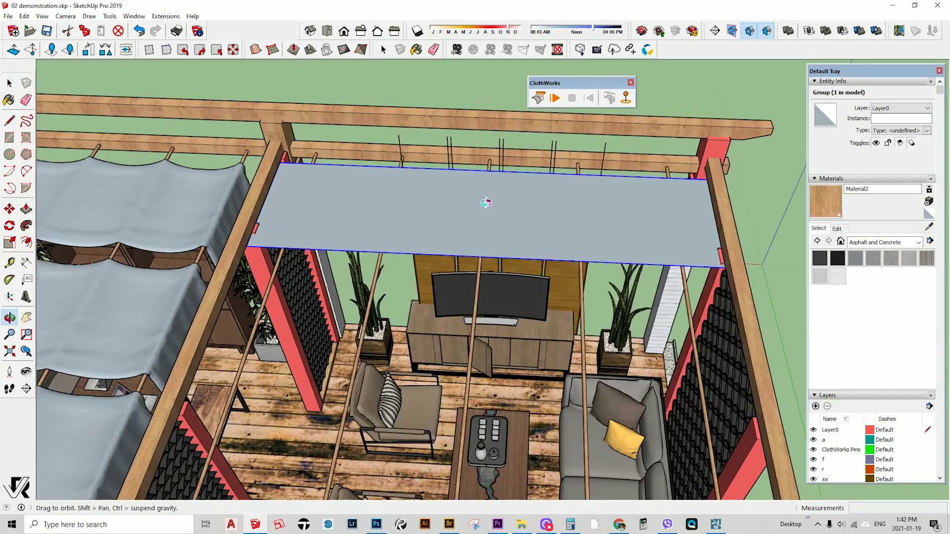
pyautogui.press('space')
# Make the living-room rectangle a ClothWorks cloth and apply an adaptive grid with the preset padding.
pyautogui.rightClick(508, 206)
pyautogui.moveTo(569, 365)
pyautogui.click(634, 360)
pyautogui.rightClick(529, 215)
pyautogui.moveTo(609, 368)
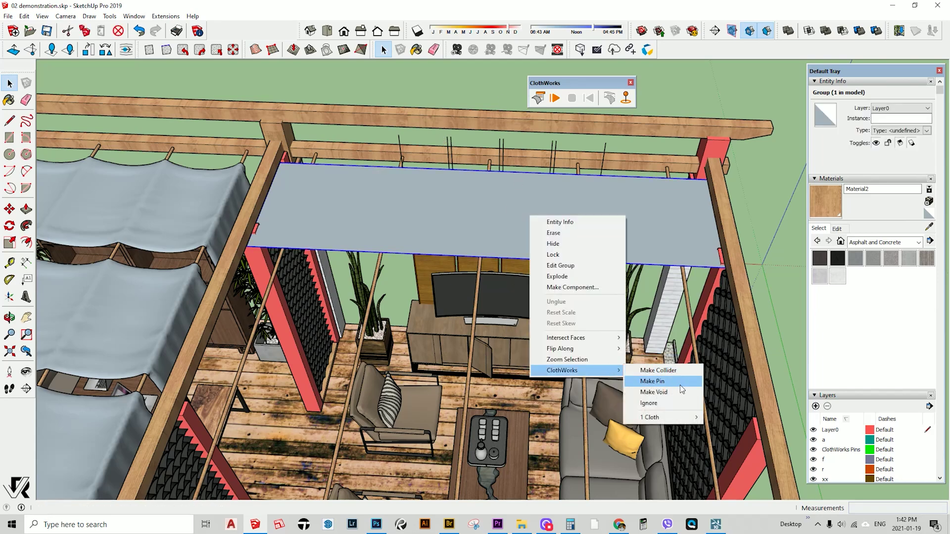
pyautogui.moveTo(673, 417)
pyautogui.click(765, 263)
pyautogui.click(457, 272)
# Select the five rods beneath the living-room cloth and make them ClothWorks colliders.
pyautogui.moveTo(309, 237); pyautogui.dragTo(274, 239, button='middle')
pyautogui.click(274, 239)
pyautogui.keyDown('shift'); pyautogui.click(365, 259); pyautogui.keyUp('shift')
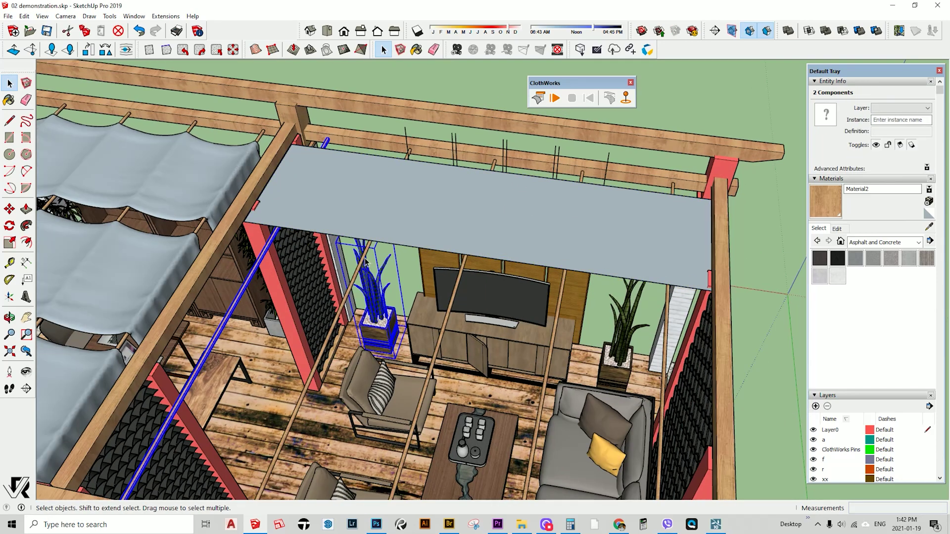
pyautogui.keyDown('ctrl'); pyautogui.click(562, 283); pyautogui.keyUp('ctrl')
pyautogui.keyDown('ctrl'); pyautogui.click(667, 303); pyautogui.keyUp('ctrl')
pyautogui.rightClick(668, 302)
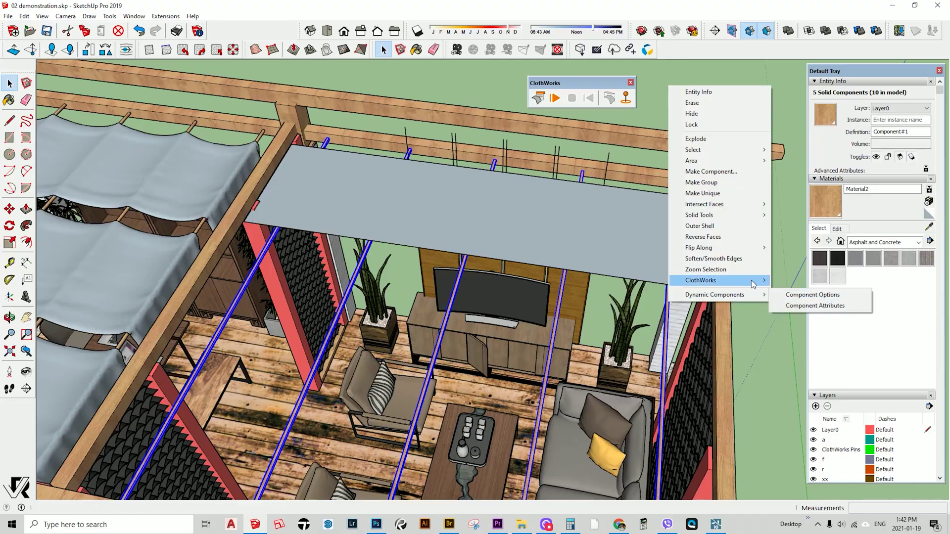
pyautogui.click(805, 292)
# Simulate the living-room cloth draping over its rods, then stop the simulation.
pyautogui.press('Return')
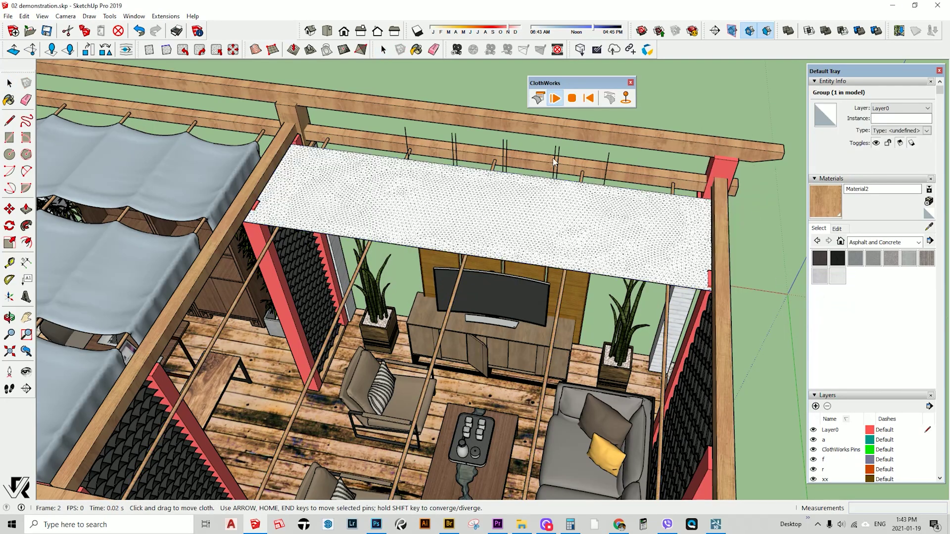
pyautogui.moveTo(328, 229); pyautogui.dragTo(694, 260, button='middle')
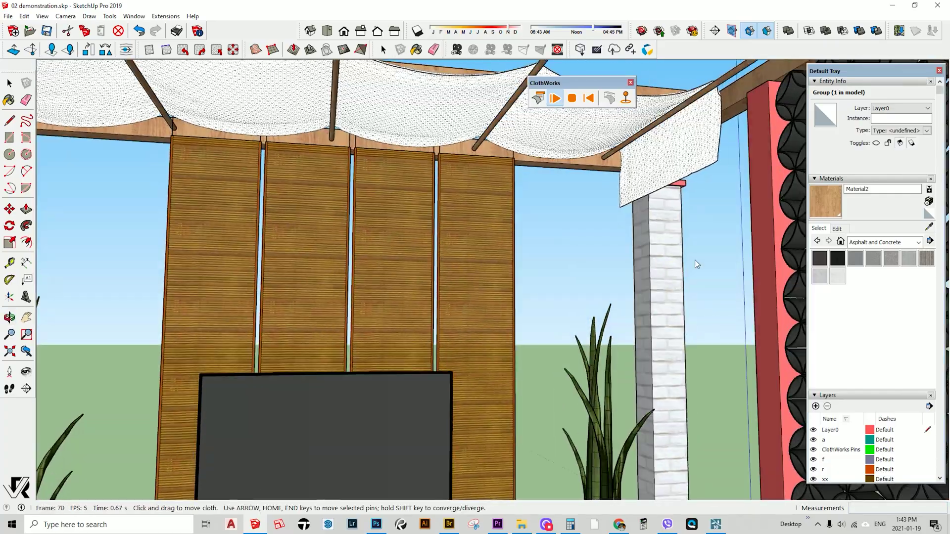
pyautogui.click(573, 99)
# Copy the living-room cloth strip twice across the rods to form three parallel canopies over the bay.
pyautogui.moveTo(572, 119); pyautogui.dragTo(526, 231, button='middle')
pyautogui.scroll(1, 525, 231)
pyautogui.press('m')
pyautogui.click(505, 173)
pyautogui.press('ctrl')
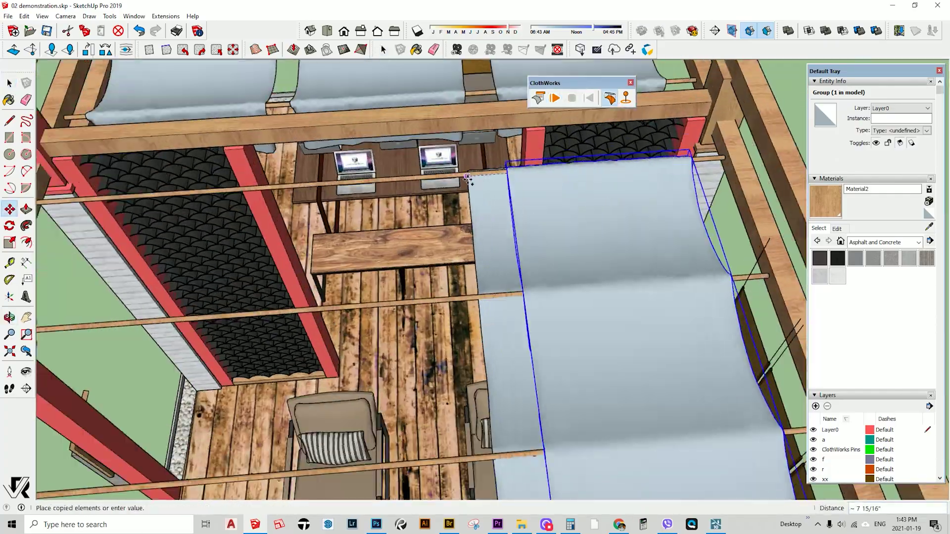
pyautogui.scroll(-2, 244, 190)
pyautogui.click(332, 225)
pyautogui.keyDown('shift'); pyautogui.moveTo(333, 224); pyautogui.dragTo(505, 236, button='middle'); pyautogui.keyUp('shift')
pyautogui.click(505, 235)
pyautogui.press('ctrl')
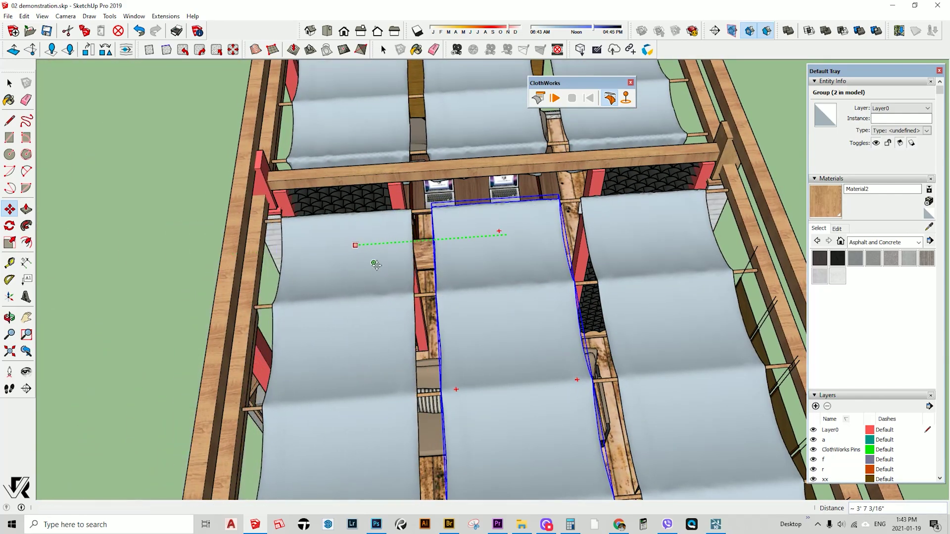
pyautogui.click(376, 262)
pyautogui.press('space')
# Paint the cloth canopies in both bays with dark red-brown Color B08 from the Colors material collection.
pyautogui.hotkey('ctrl', 't')
pyautogui.scroll(-2, 531, 376)
pyautogui.moveTo(497, 430); pyautogui.dragTo(614, 390, button='middle')
pyautogui.click(883, 242)
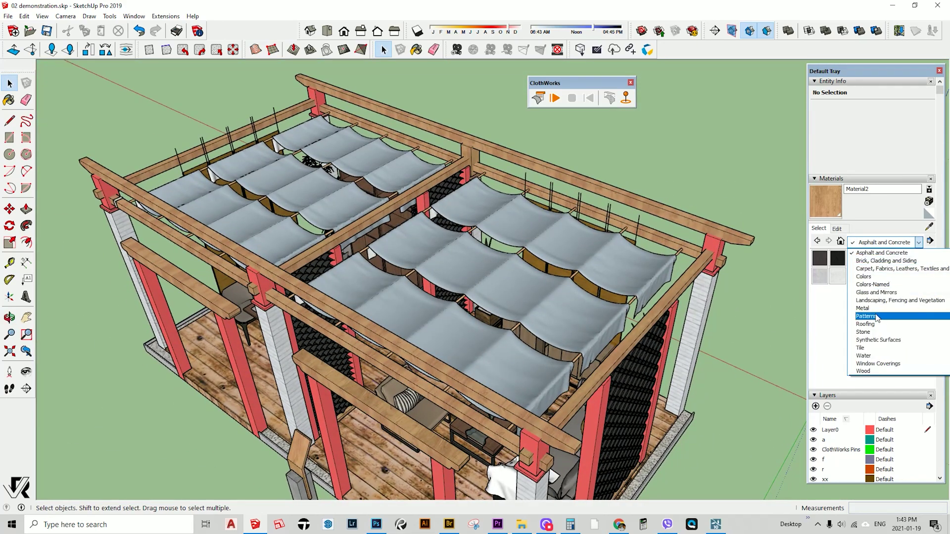
pyautogui.click(863, 277)
pyautogui.click(873, 294)
pyautogui.click(544, 237)
pyautogui.click(446, 322)
pyautogui.click(238, 223)
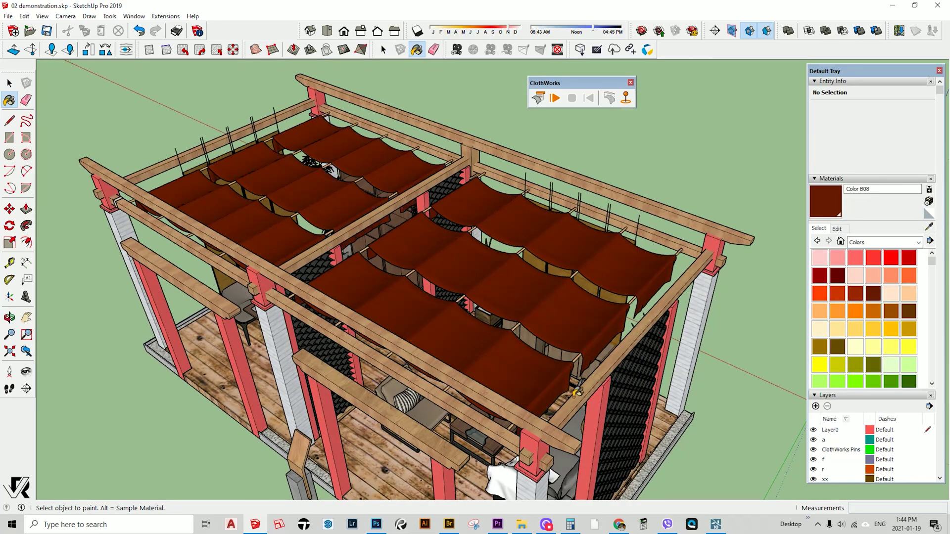
# Unhide the pergola's roof rafters above the painted canopies.
pyautogui.press('space')
pyautogui.scroll(2, 663, 292)
pyautogui.moveTo(663, 292)
pyautogui.keyDown('shift'); pyautogui.mouseDown(button='middle')
pyautogui.moveTo(623, 312)
pyautogui.moveTo(656, 344)
pyautogui.mouseUp(button='middle'); pyautogui.keyUp('shift')
pyautogui.scroll(-2, 656, 343)
pyautogui.moveTo(457, 448)
pyautogui.mouseDown(button='middle')
pyautogui.moveTo(473, 383)
pyautogui.moveTo(465, 259)
pyautogui.moveTo(463, 376)
pyautogui.mouseUp(button='middle')
pyautogui.click(24, 16)
pyautogui.moveTo(80, 160)
pyautogui.click(200, 180)
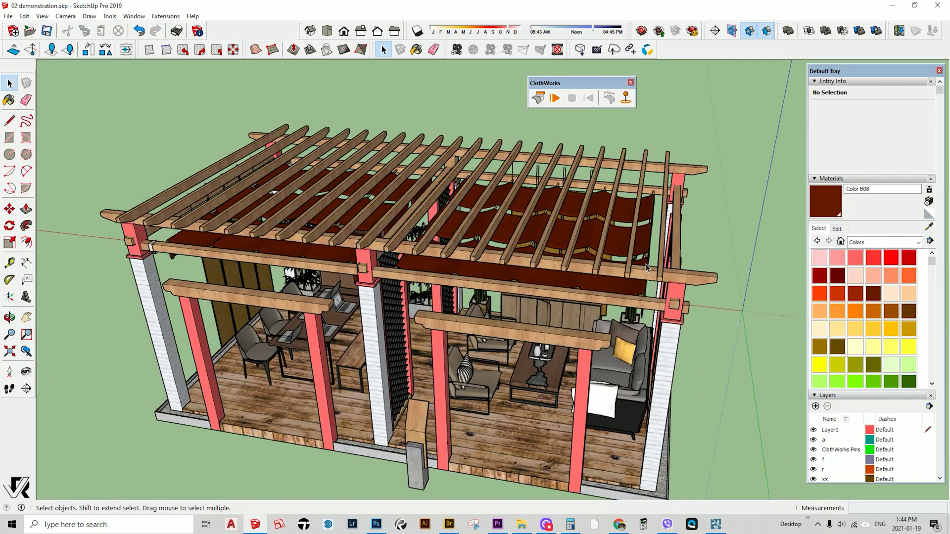
pyautogui.moveTo(646, 267); pyautogui.dragTo(597, 180, button='middle')
pyautogui.scroll(3, 445, 234)
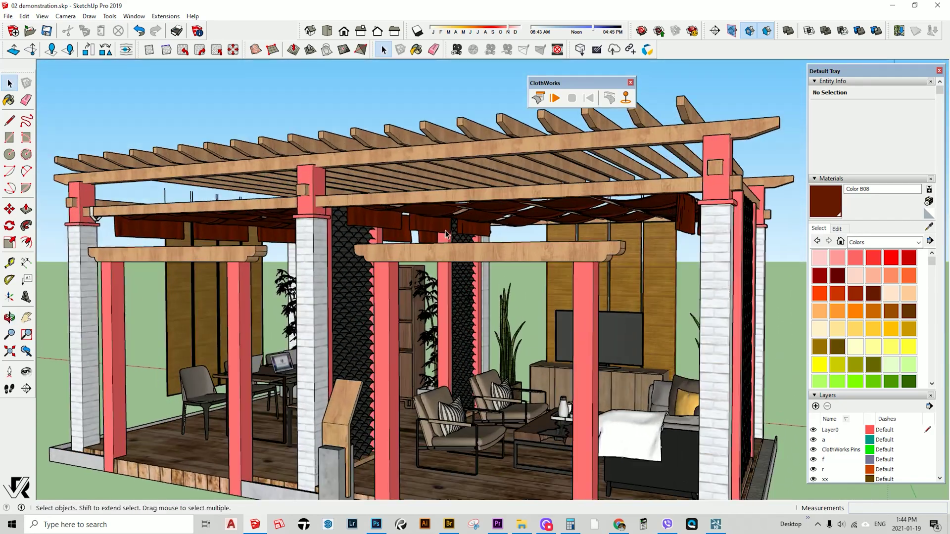
# Draw a vertical rectangle about 5' 8 3/8" by 6' 3/16" between the two red posts fronting the dining bay.
pyautogui.moveTo(445, 234); pyautogui.dragTo(353, 319, button='middle')
pyautogui.scroll(3, 387, 258)
pyautogui.scroll(-4, 388, 259)
pyautogui.press('r')
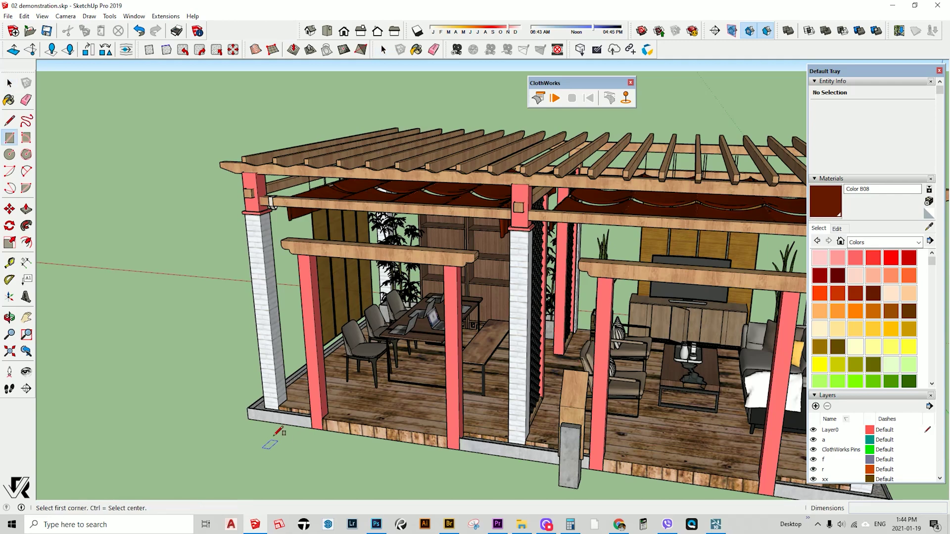
pyautogui.scroll(2, 272, 435)
pyautogui.click(277, 437)
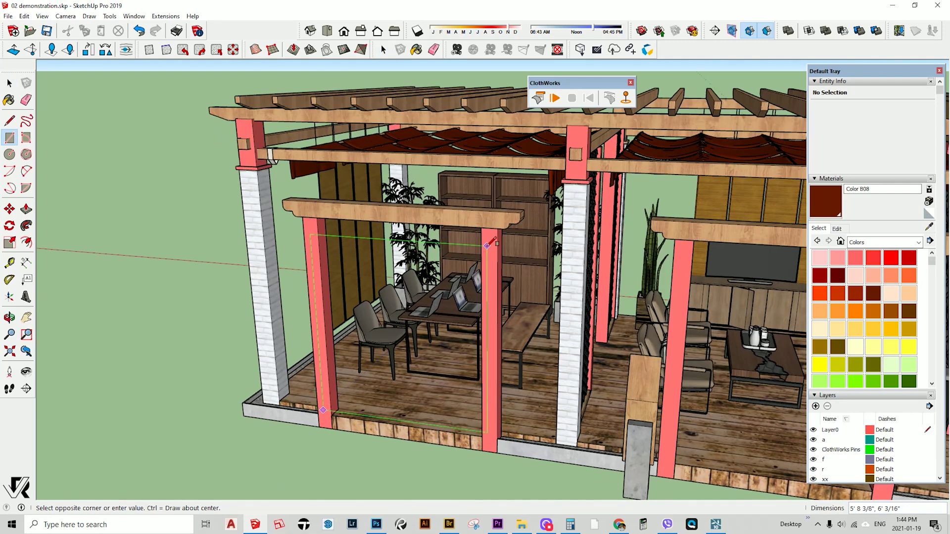
pyautogui.click(487, 246)
# Select the rectangle with its edges and move it by its upper corner to beneath the bracket on the dining-bay beam.
pyautogui.press('space')
pyautogui.scroll(2, 348, 245)
pyautogui.doubleClick(335, 249)
pyautogui.scroll(1, 298, 233)
pyautogui.press('m')
pyautogui.click(294, 226)
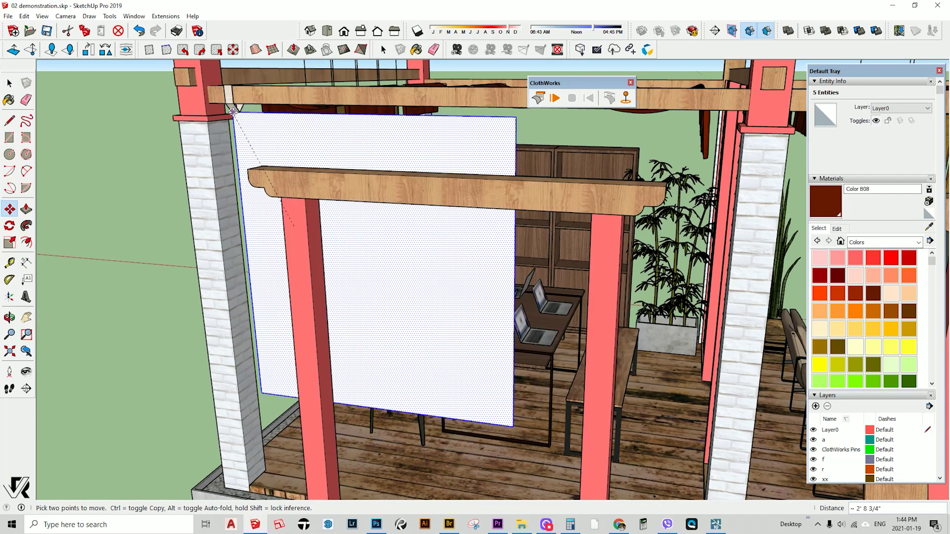
# Narrow the rectangle to about 3' wide by moving its far vertical edge toward the brick column.
pyautogui.press('space')
pyautogui.click(515, 131)
pyautogui.press('m')
pyautogui.click(516, 118)
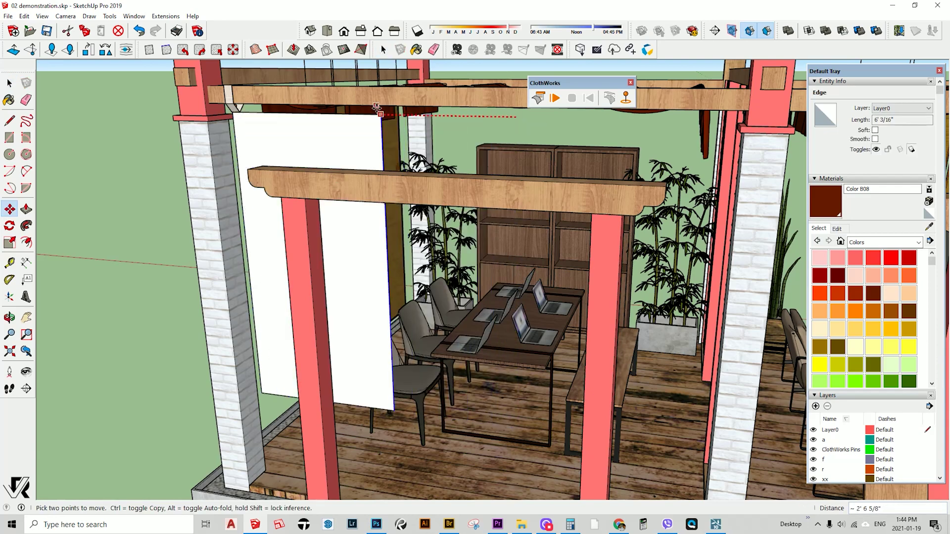
pyautogui.click(376, 107)
# Move the panel's bottom edge down so the panel extends close to the wooden deck.
pyautogui.moveTo(377, 107); pyautogui.dragTo(482, 148, button='middle')
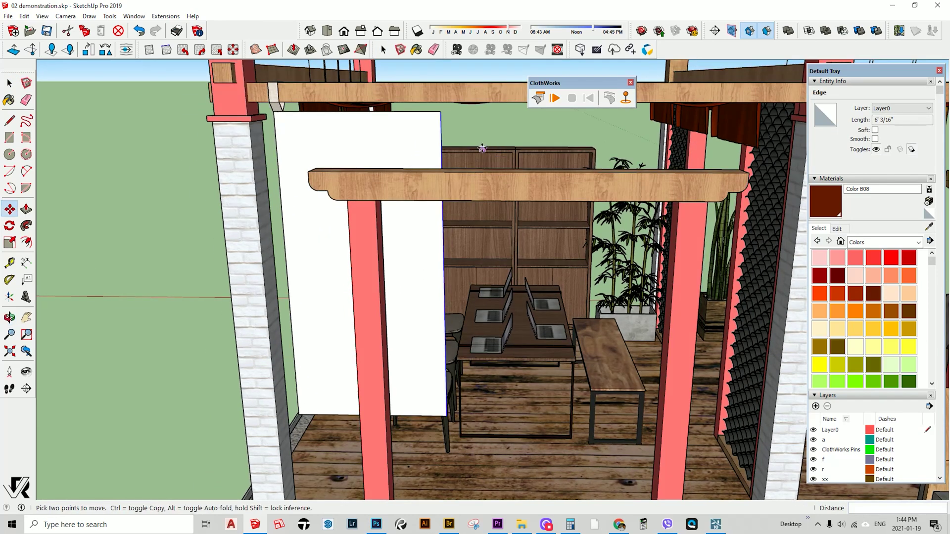
pyautogui.moveTo(337, 376); pyautogui.dragTo(321, 281, button='middle')
pyautogui.scroll(2, 321, 283)
pyautogui.press('space')
pyautogui.click(318, 286)
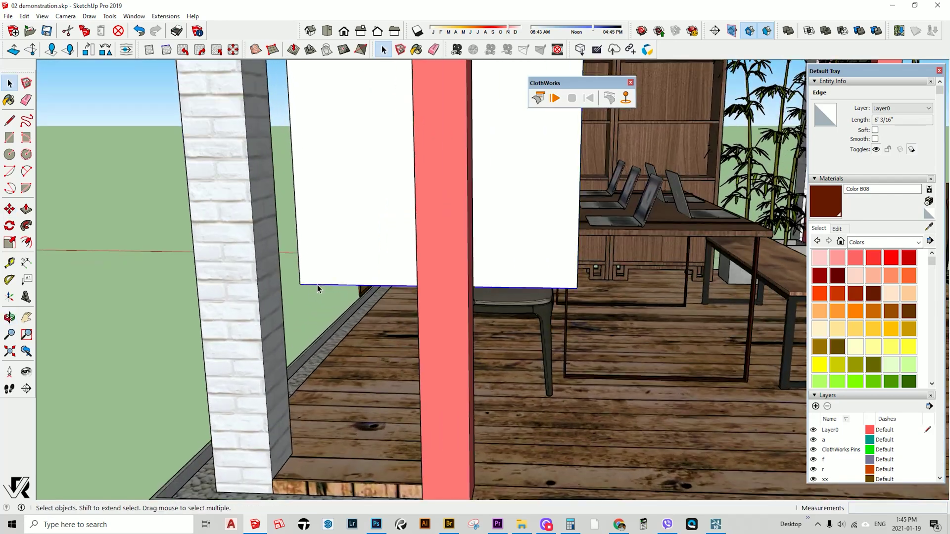
pyautogui.click(301, 284)
pyautogui.scroll(3, 299, 379)
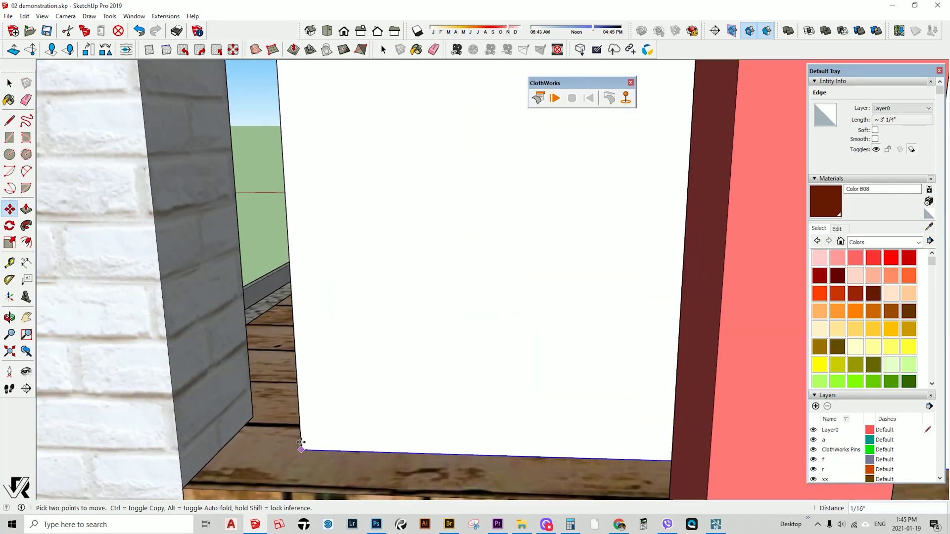
pyautogui.click(301, 431)
# Select the curtain panel's face and edges and make them a group.
pyautogui.press('space')
pyautogui.scroll(-2, 340, 434)
pyautogui.scroll(-4, 340, 433)
pyautogui.rightClick(339, 225)
pyautogui.press('Escape')
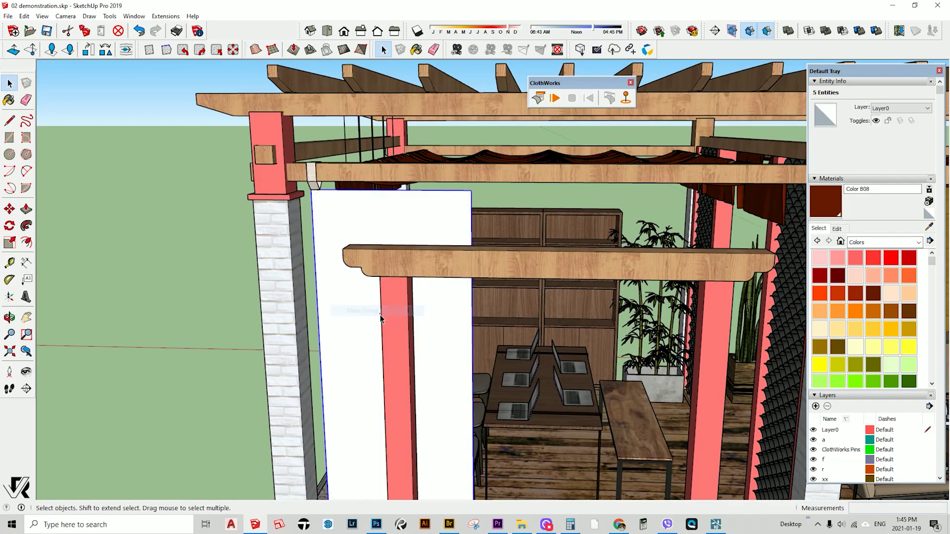
# Make the curtain group a ClothWorks cloth and apply an adaptive grid with the preset padding.
pyautogui.rightClick(367, 209)
pyautogui.rightClick(414, 203)
pyautogui.moveTo(495, 357)
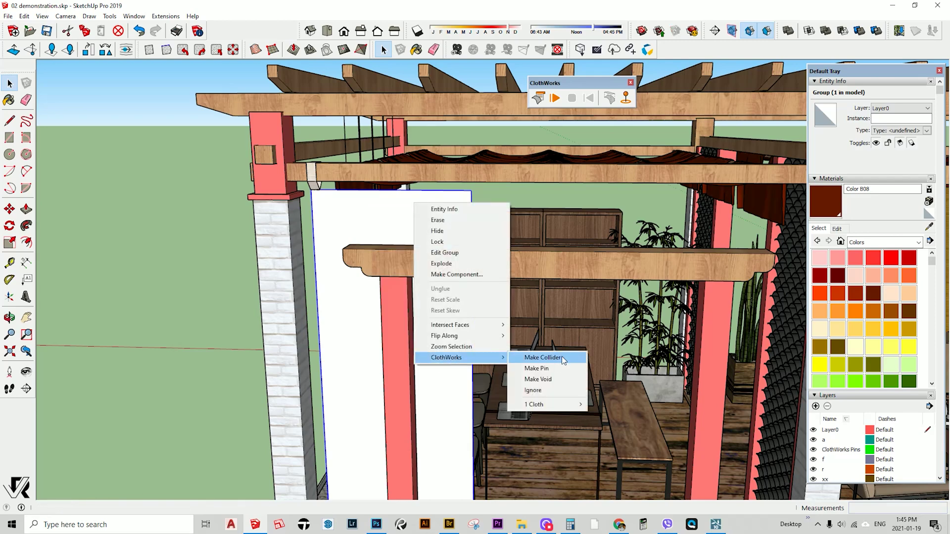
pyautogui.moveTo(556, 405)
pyautogui.click(640, 250)
pyautogui.press('Return')
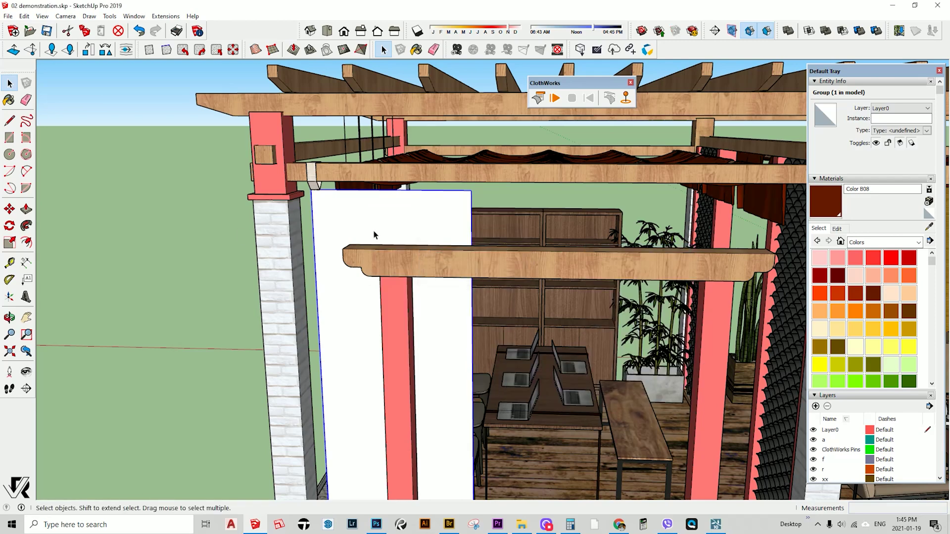
# Place ClothWorks pins at both ends of the curtain panel's top edge.
pyautogui.scroll(1, 373, 231)
pyautogui.keyDown('shift'); pyautogui.moveTo(414, 214); pyautogui.dragTo(386, 254, button='middle'); pyautogui.keyUp('shift')
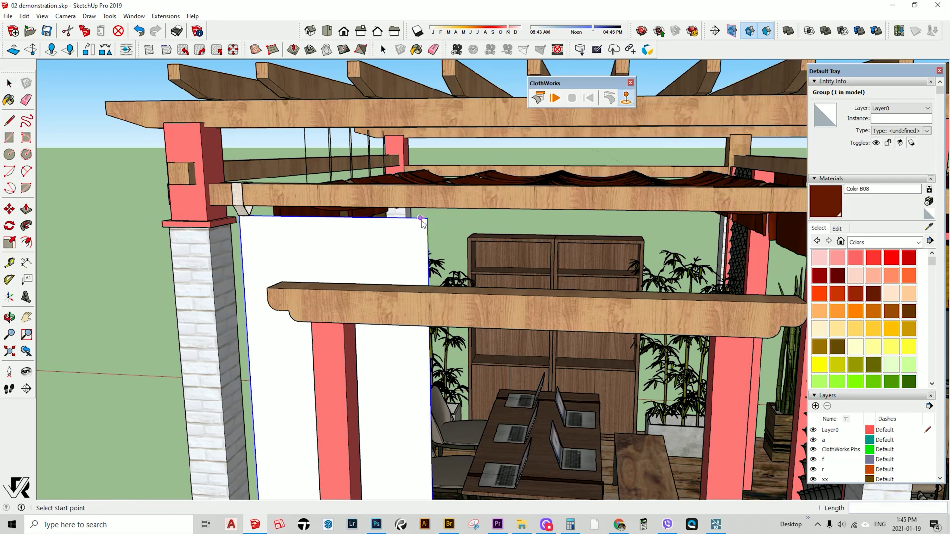
pyautogui.scroll(2, 422, 218)
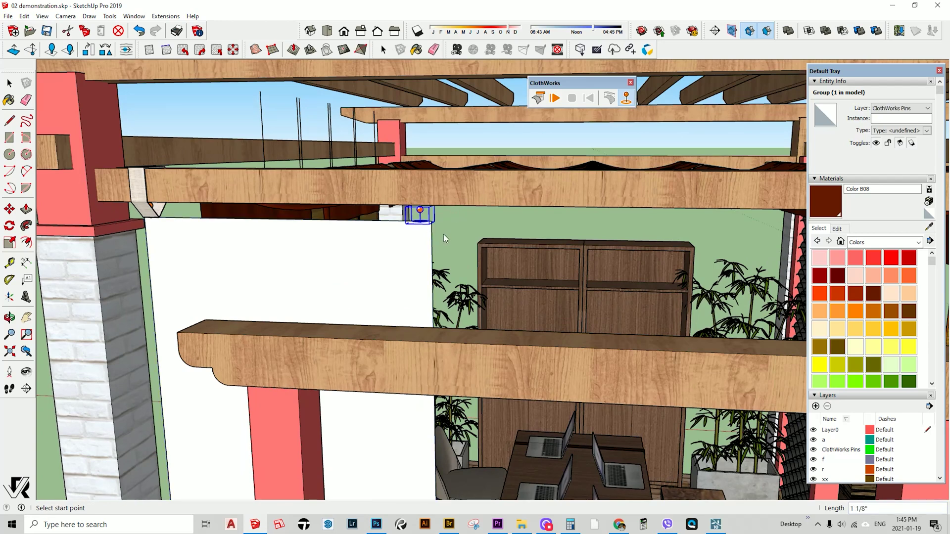
pyautogui.moveTo(424, 254); pyautogui.dragTo(432, 262, button='middle')
pyautogui.press('space')
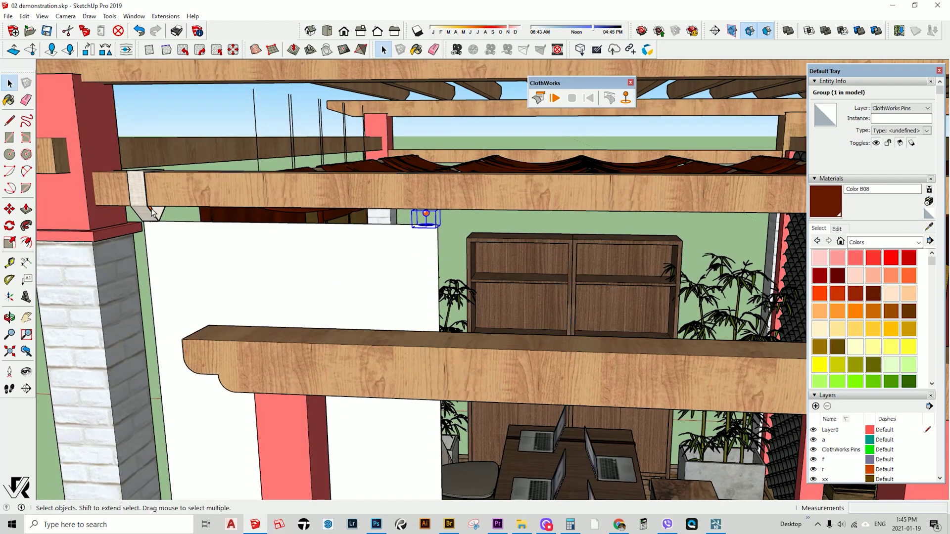
# Delete the pin behind the fabric bracket at the curtain's column-side corner.
pyautogui.moveTo(163, 250); pyautogui.dragTo(155, 222, button='middle')
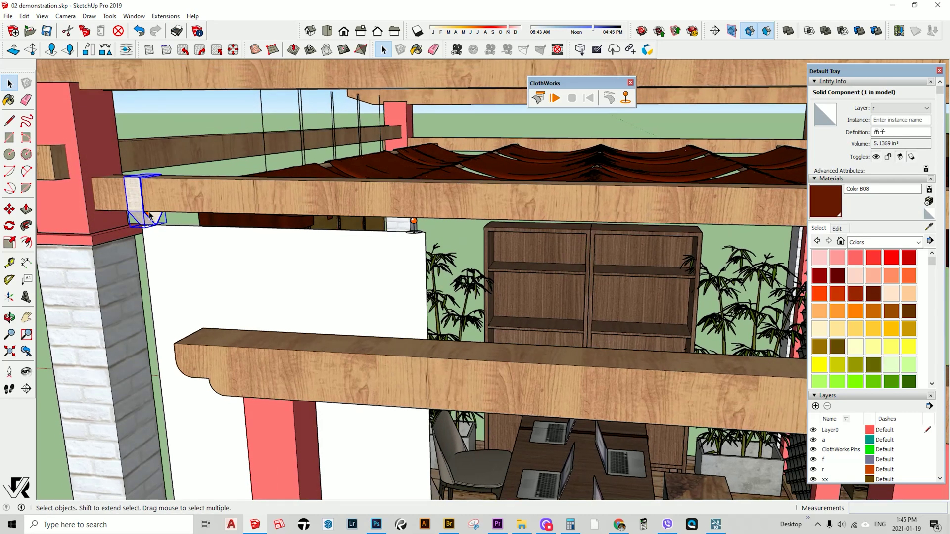
pyautogui.scroll(2, 149, 212)
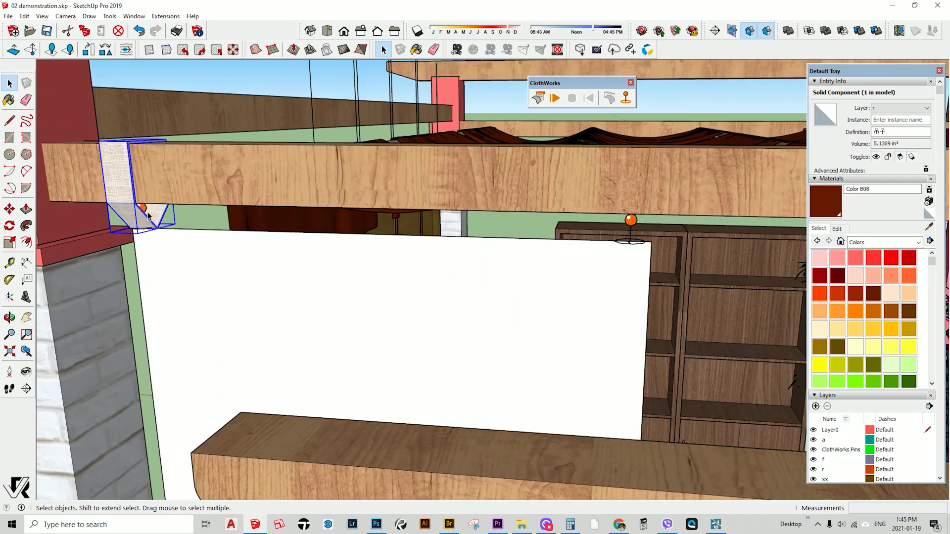
pyautogui.click(147, 209)
pyautogui.press('Delete')
pyautogui.scroll(-2, 485, 253)
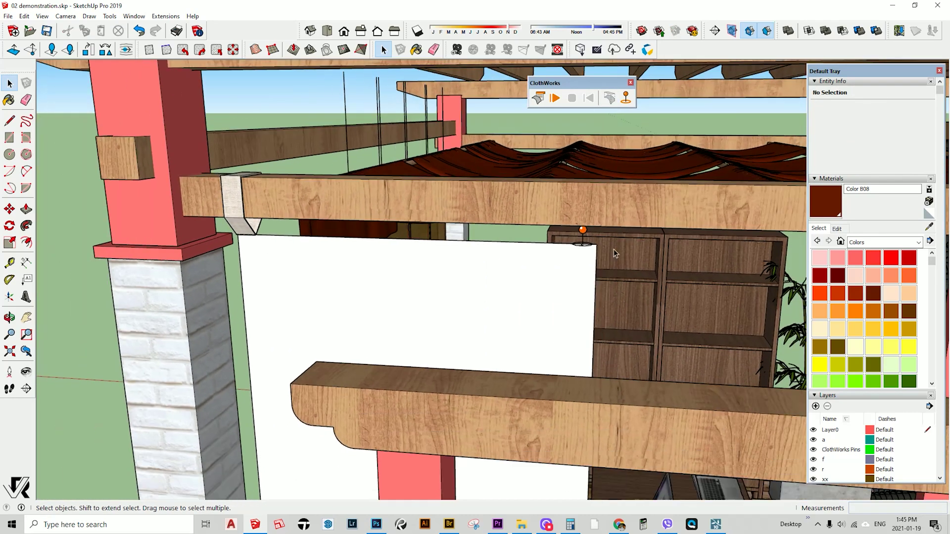
# Copy the remaining pin about 2' 9 11/16" to the column-side corner and divide the span by 5 with evenly spaced pins.
pyautogui.click(589, 305)
pyautogui.press('m')
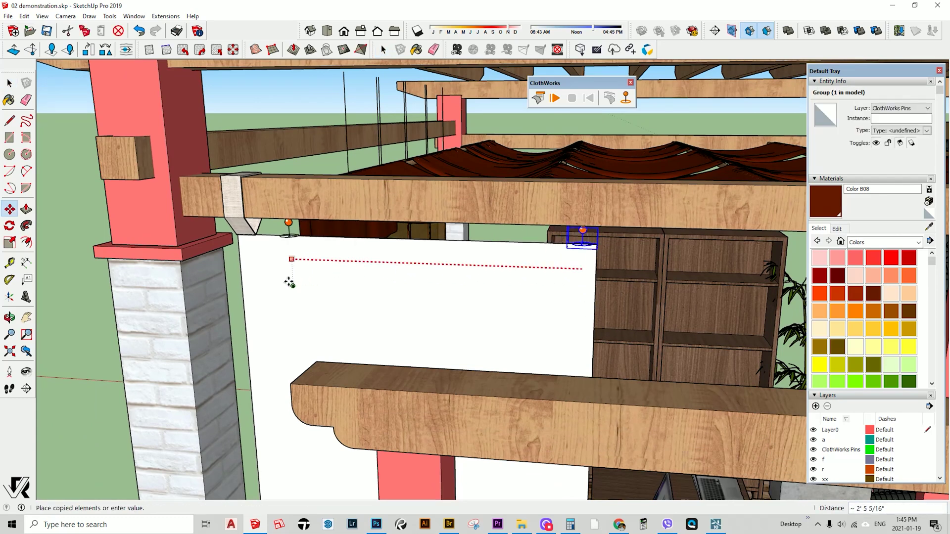
pyautogui.click(254, 269)
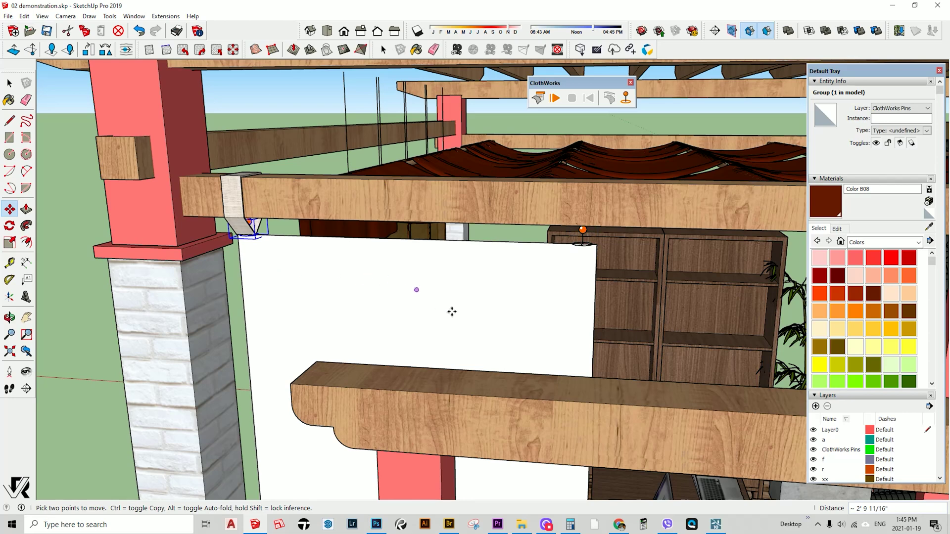
pyautogui.moveTo(451, 312); pyautogui.dragTo(439, 317, button='middle')
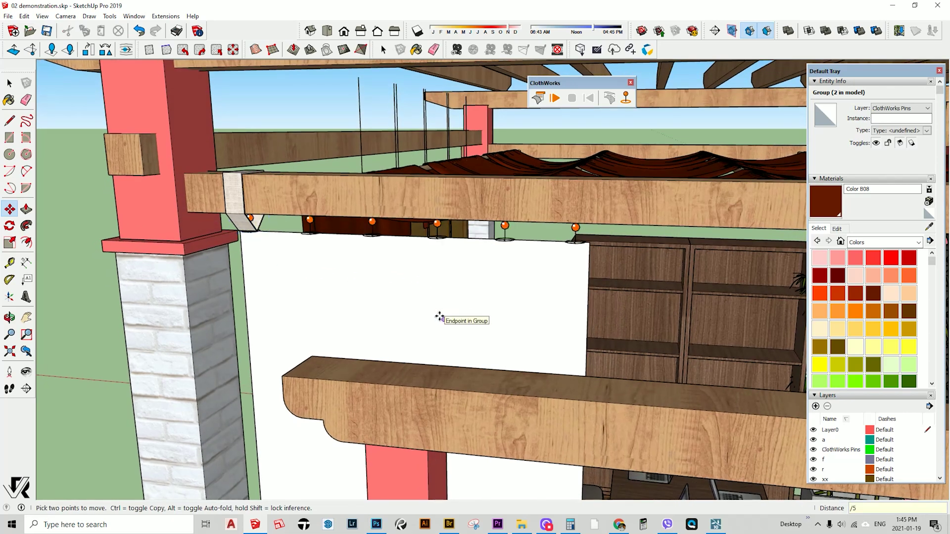
pyautogui.hotkey('ctrl', 't')
pyautogui.scroll(-3, 506, 239)
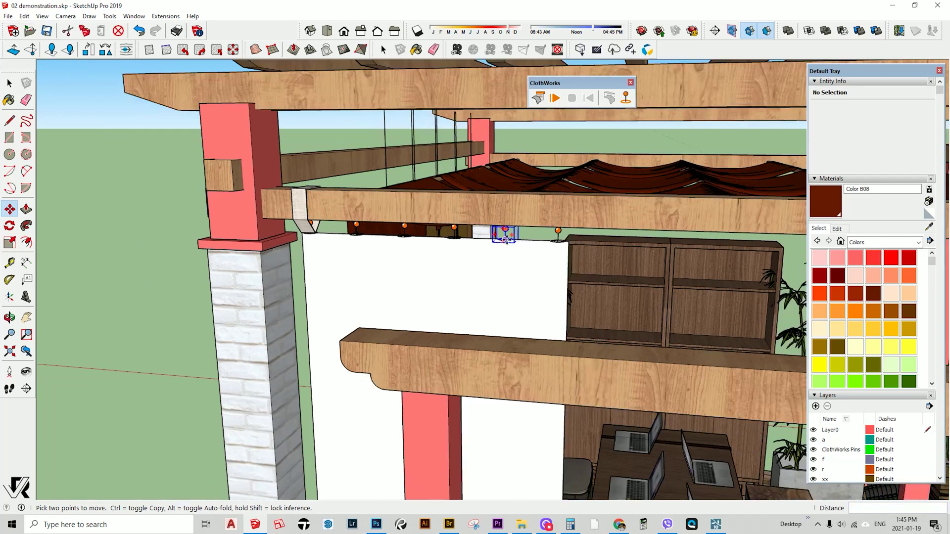
pyautogui.press('space')
pyautogui.scroll(3, 370, 236)
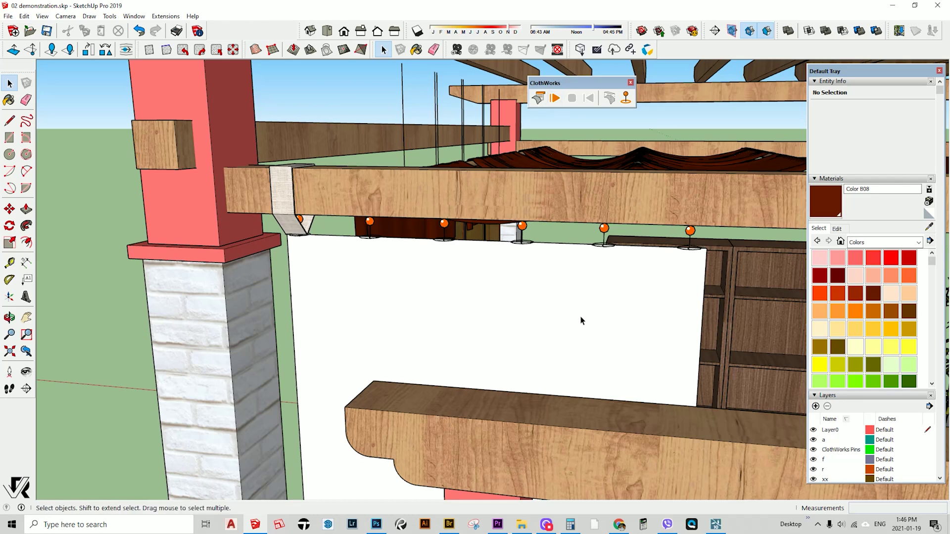
# Run the ClothWorks simulation of the curtain hanging from its pins and tug its lower part.
pyautogui.click(581, 76)
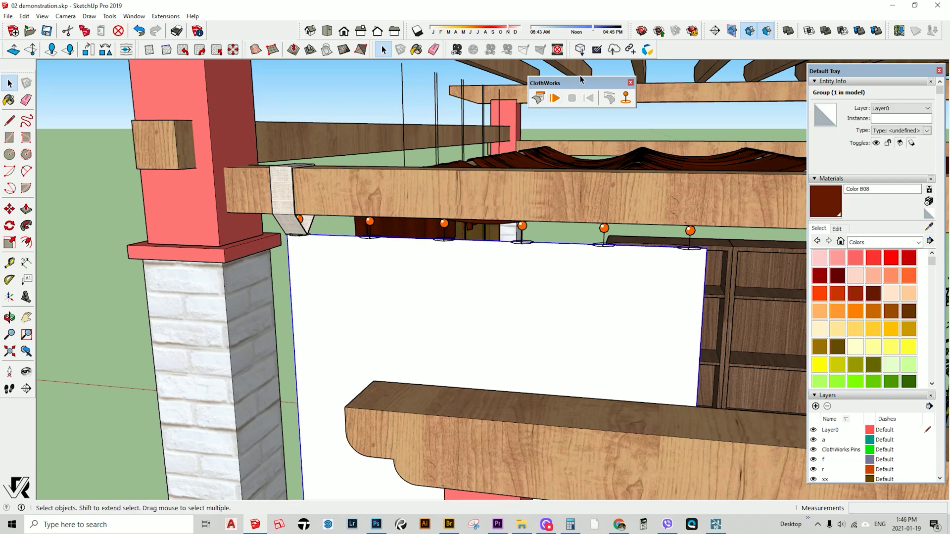
pyautogui.click(555, 98)
pyautogui.click(500, 284)
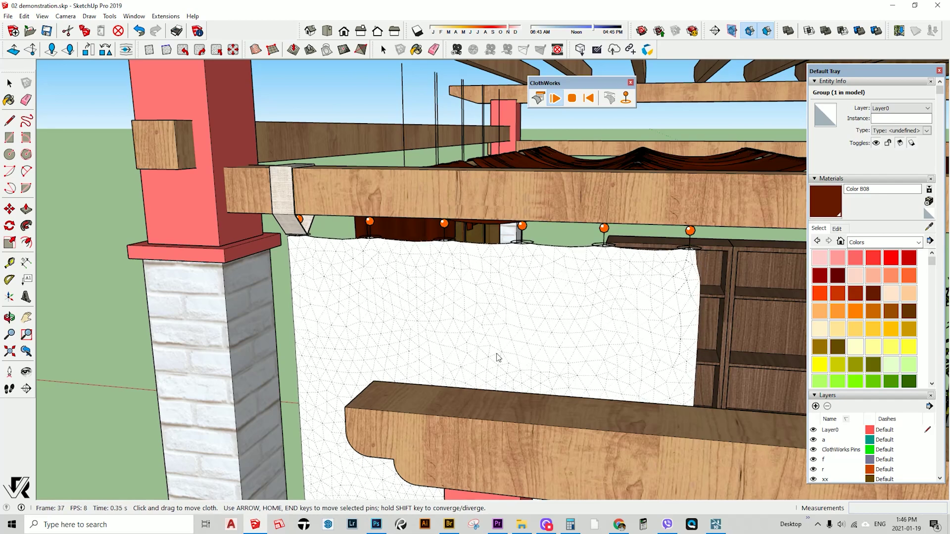
pyautogui.middleClick(494, 354)
pyautogui.scroll(-2, 515, 339)
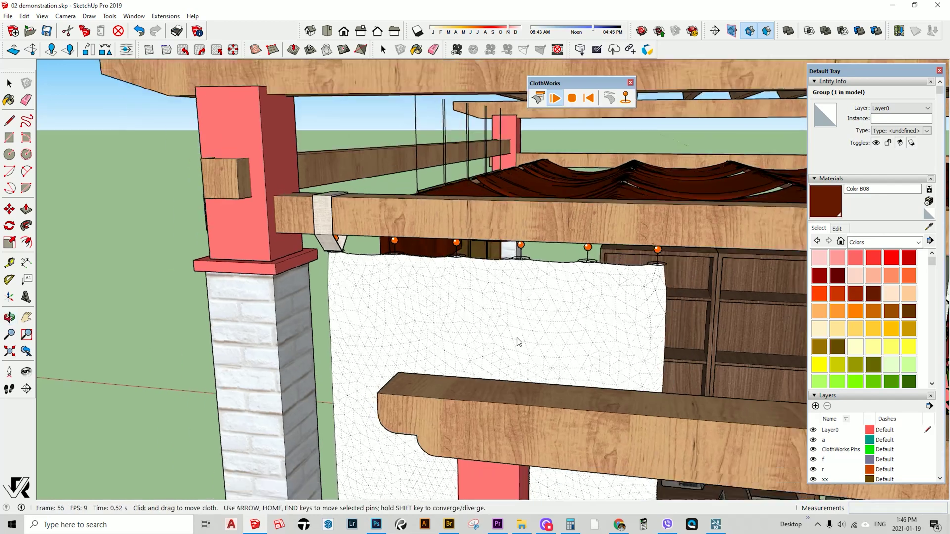
pyautogui.keyDown('shift'); pyautogui.moveTo(582, 432); pyautogui.dragTo(539, 197, button='middle'); pyautogui.keyUp('shift')
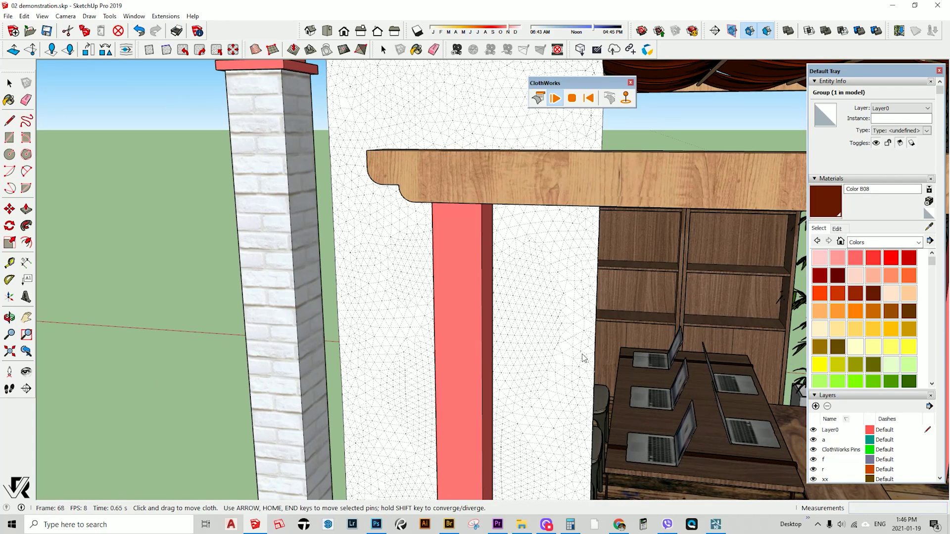
pyautogui.moveTo(576, 353); pyautogui.dragTo(562, 362)
pyautogui.scroll(-1, 604, 375)
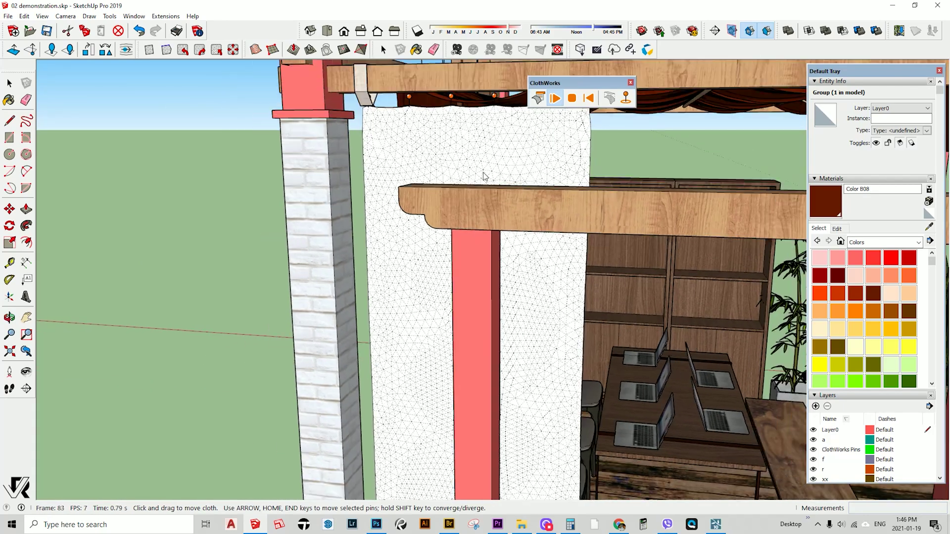
# Select all six curtain pins in the running simulation and shift them along the beam toward the brick column.
pyautogui.keyDown('shift'); pyautogui.moveTo(483, 177); pyautogui.dragTo(351, 180, button='middle'); pyautogui.keyUp('shift')
pyautogui.moveTo(386, 221); pyautogui.dragTo(311, 221, button='middle')
pyautogui.click(346, 165)
pyautogui.keyDown('ctrl'); pyautogui.click(407, 167); pyautogui.keyUp('ctrl')
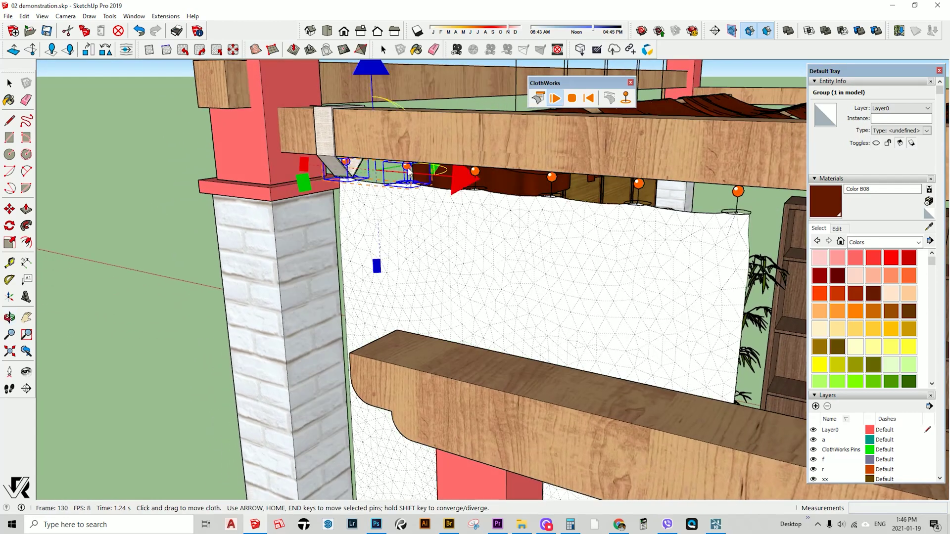
pyautogui.keyDown('shift'); pyautogui.click(471, 172); pyautogui.keyUp('shift')
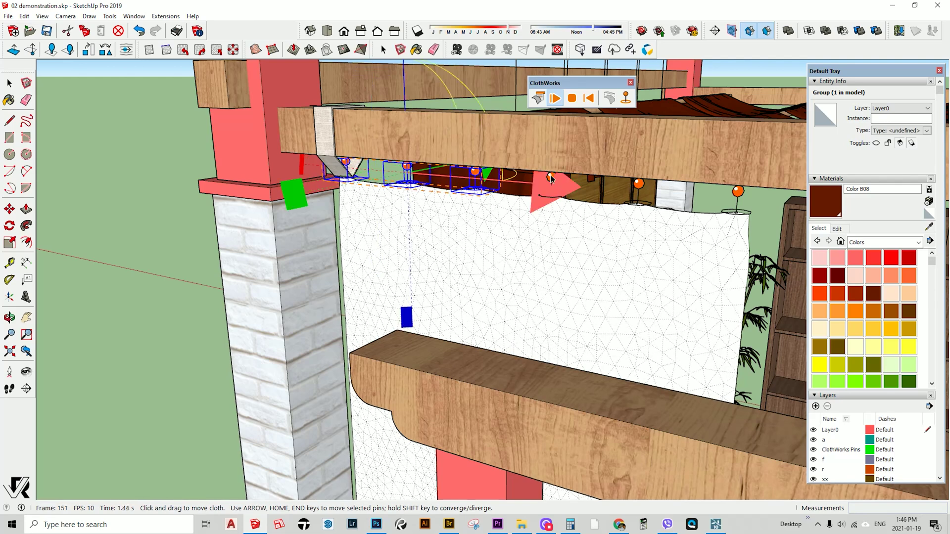
pyautogui.keyDown('shift'); pyautogui.click(639, 184); pyautogui.keyUp('shift')
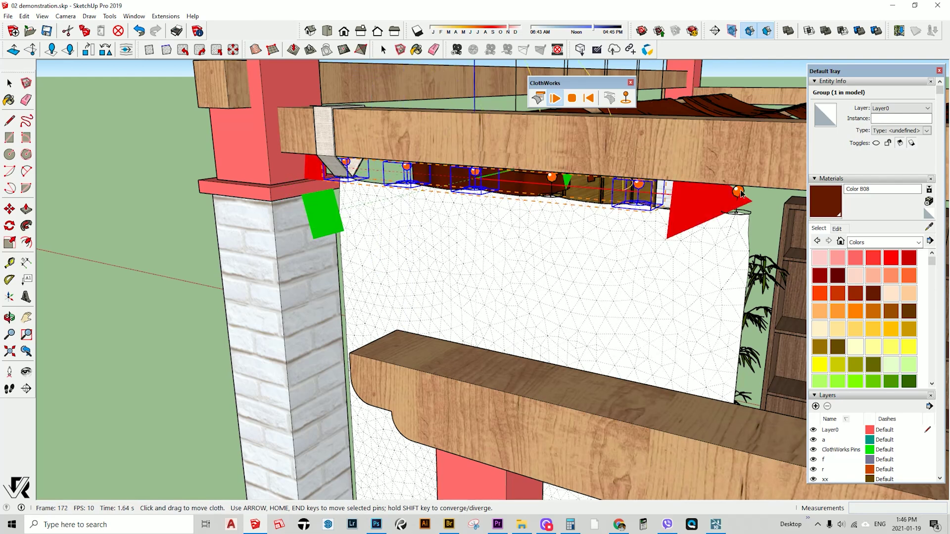
pyautogui.keyDown('shift'); pyautogui.click(737, 192); pyautogui.keyUp('shift')
pyautogui.keyDown('shift'); pyautogui.click(556, 182); pyautogui.keyUp('shift')
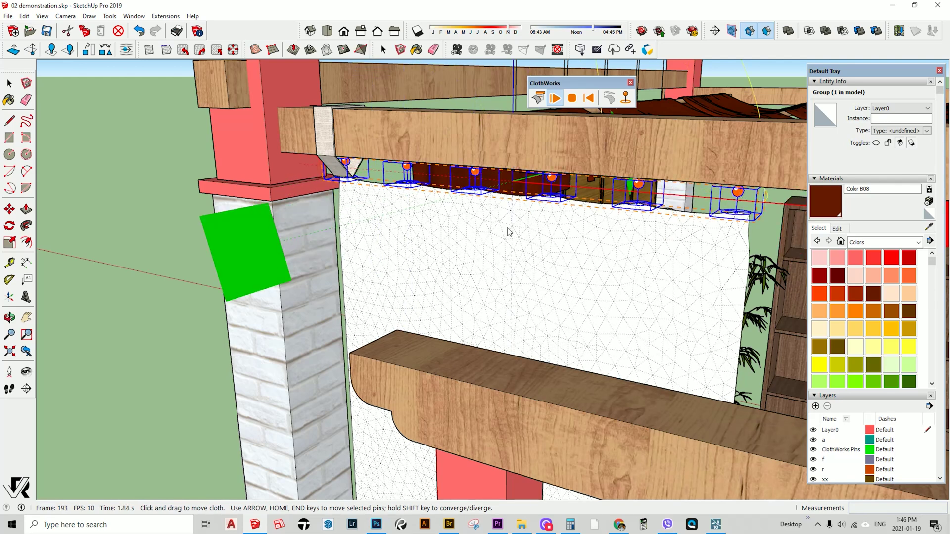
pyautogui.scroll(-3, 436, 245)
pyautogui.moveTo(449, 258); pyautogui.dragTo(596, 253, button='middle')
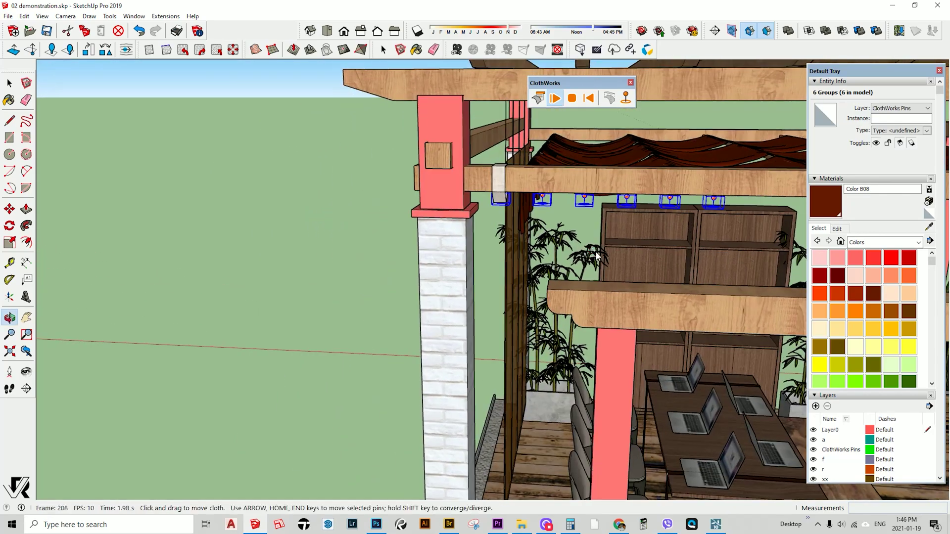
pyautogui.moveTo(430, 199); pyautogui.dragTo(475, 167, button='middle')
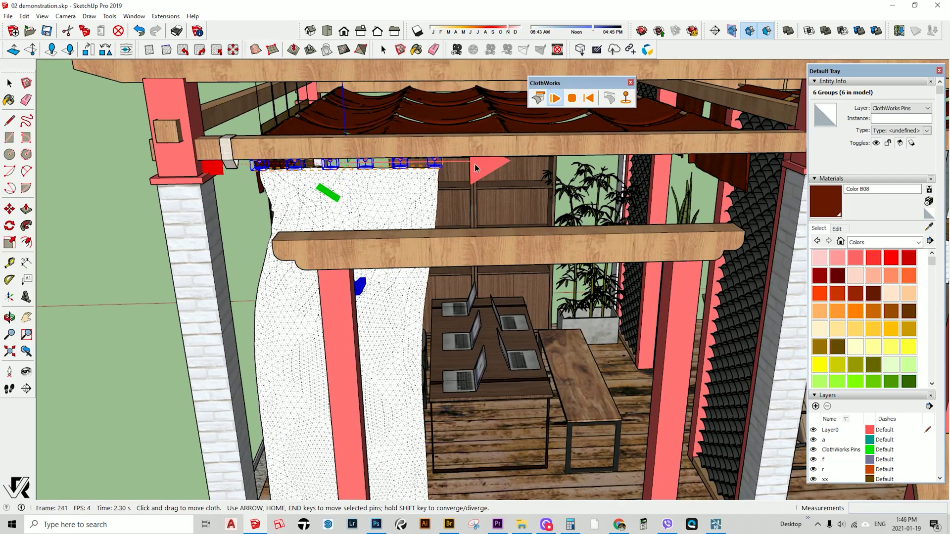
pyautogui.moveTo(475, 168); pyautogui.dragTo(462, 168)
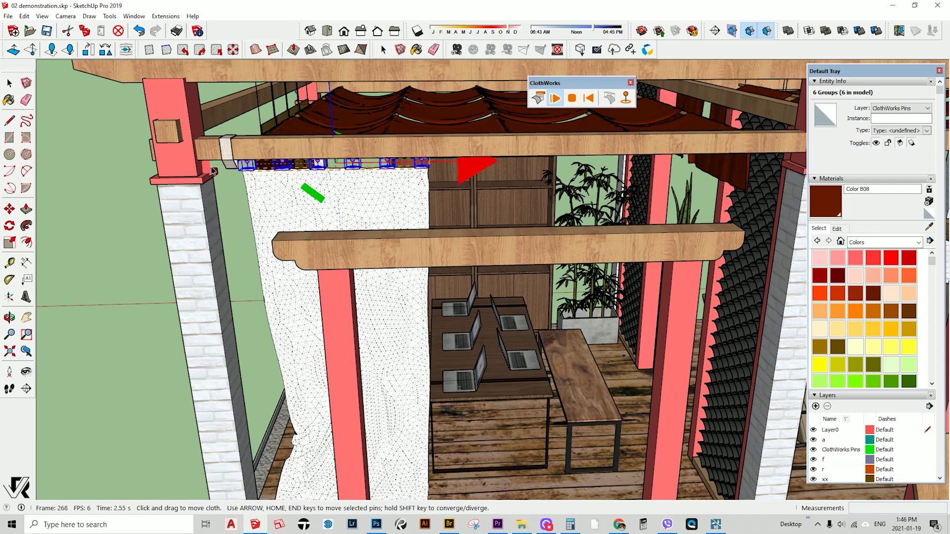
# Converge the six selected pins so the top edge of the curtain gathers into folds.
pyautogui.hotkey('shift', 'Left')
pyautogui.hotkey('shift', 'Left')
pyautogui.hotkey('shift', 'Left')
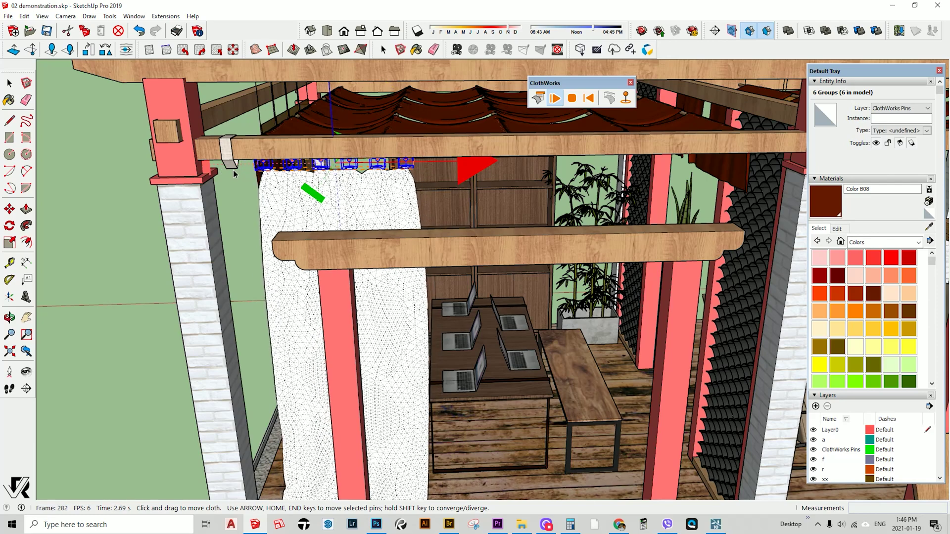
pyautogui.keyDown('shift'); pyautogui.moveTo(243, 173); pyautogui.dragTo(253, 173); pyautogui.keyUp('shift')
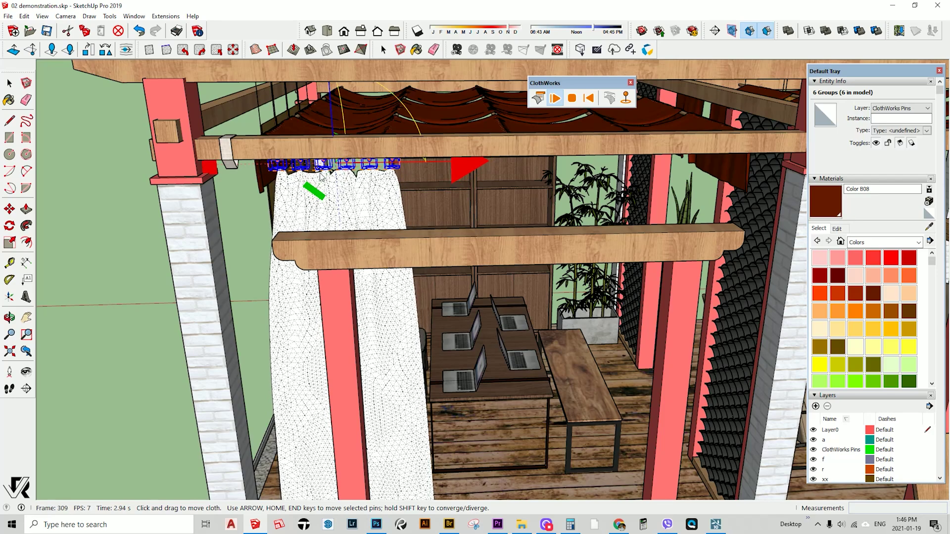
# Let the gathered curtain settle into full-length folds and stop the ClothWorks simulation.
pyautogui.scroll(5, 324, 179)
pyautogui.moveTo(356, 242); pyautogui.dragTo(348, 263, button='middle')
pyautogui.scroll(-2, 334, 239)
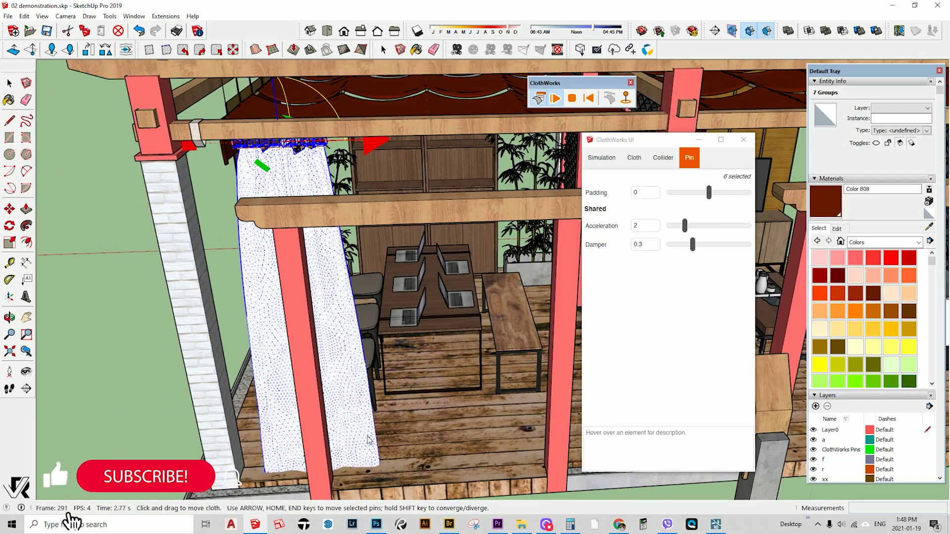
pyautogui.moveTo(440, 453); pyautogui.dragTo(422, 437, button='middle')
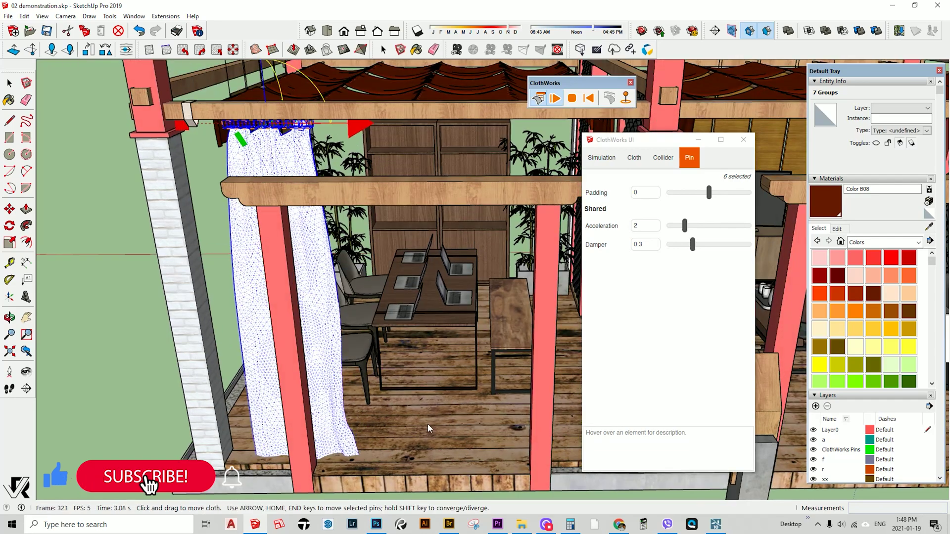
pyautogui.scroll(1, 314, 265)
pyautogui.moveTo(313, 265); pyautogui.dragTo(303, 205, button='middle')
pyautogui.click(572, 98)
# Move the gathered curtain about 8 13/16" along the beam toward the brick column, under the fabric bracket.
pyautogui.click(130, 289)
pyautogui.click(302, 206)
pyautogui.press('m')
pyautogui.click(325, 146)
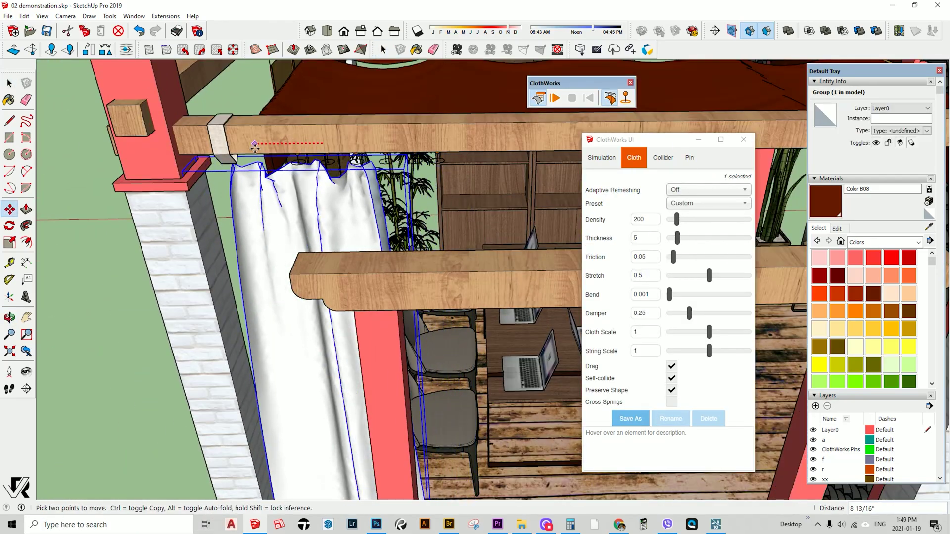
pyautogui.click(260, 144)
# Copy the fabric bracket about 1' 6 1/2" along the beam and divide the span by 5 with evenly spaced brackets.
pyautogui.press('space')
pyautogui.click(223, 136)
pyautogui.press('m')
pyautogui.click(237, 127)
pyautogui.press('ctrl')
pyautogui.click(377, 129)
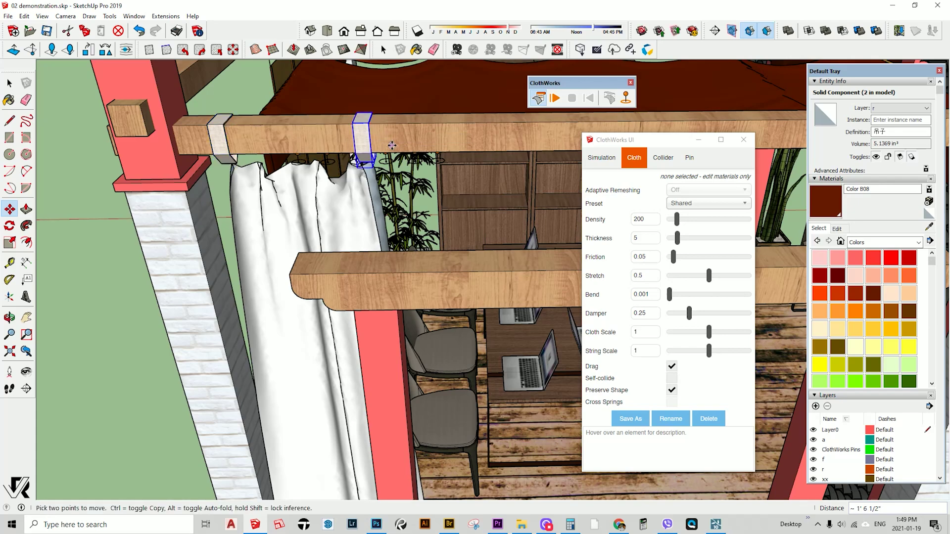
pyautogui.write('/5')
pyautogui.press('Return')
pyautogui.moveTo(392, 146); pyautogui.dragTo(366, 112, button='middle')
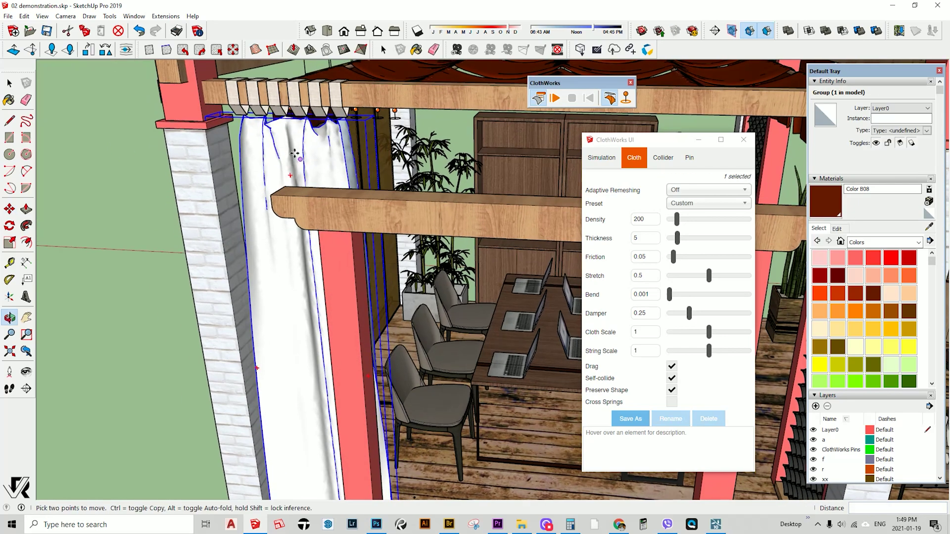
# Combine the gathered curtain and its six fabric brackets into one component.
pyautogui.press('space')
pyautogui.click(236, 94)
pyautogui.keyDown('shift'); pyautogui.click(256, 94); pyautogui.keyUp('shift')
pyautogui.keyDown('shift'); pyautogui.click(297, 94); pyautogui.keyUp('shift')
pyautogui.keyDown('shift'); pyautogui.click(282, 120); pyautogui.keyUp('shift')
pyautogui.keyDown('shift'); pyautogui.click(276, 97); pyautogui.keyUp('shift')
pyautogui.keyDown('shift'); pyautogui.click(317, 97); pyautogui.keyUp('shift')
pyautogui.keyDown('shift'); pyautogui.click(338, 97); pyautogui.keyUp('shift')
pyautogui.rightClick(341, 111)
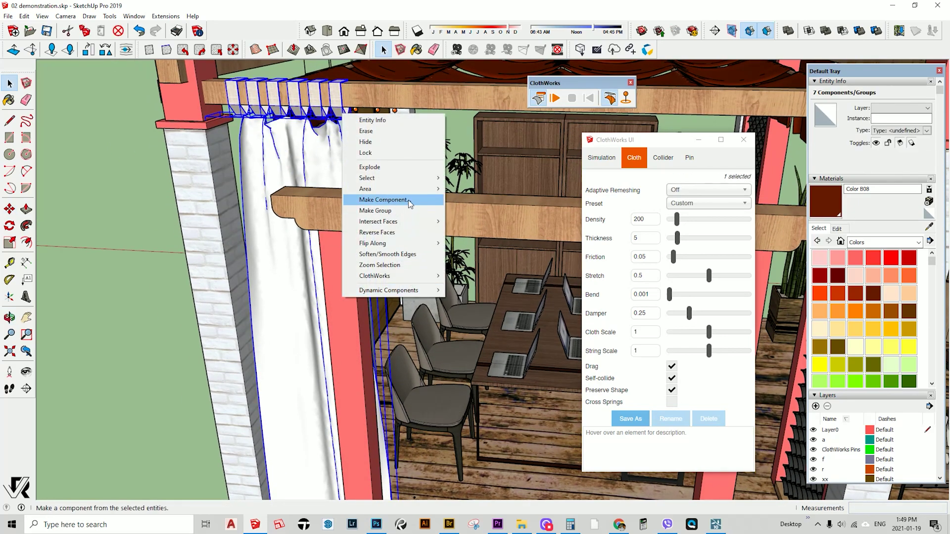
pyautogui.click(409, 203)
pyautogui.press('Return')
# Move the curtain component along the beam to the middle-column end of the dining bay.
pyautogui.scroll(4, 356, 106)
pyautogui.moveTo(356, 106); pyautogui.dragTo(376, 191, button='middle')
pyautogui.press('m')
pyautogui.click(341, 203)
pyautogui.scroll(-3, 445, 198)
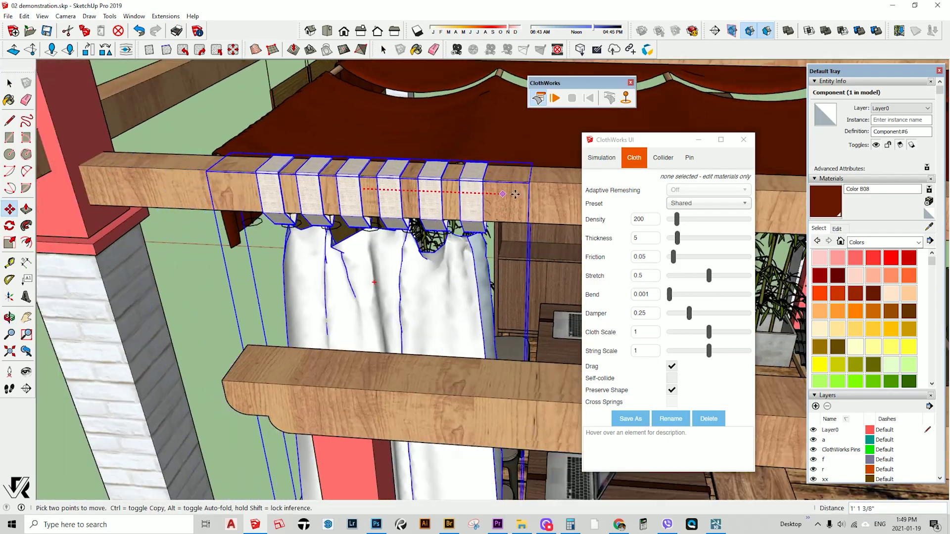
pyautogui.keyDown('shift'); pyautogui.moveTo(475, 208); pyautogui.dragTo(517, 186, button='middle'); pyautogui.keyUp('shift')
pyautogui.click(323, 217)
# Delete the leftover ClothWorks pins at the beam's corner-column end.
pyautogui.scroll(-3, 336, 214)
pyautogui.press('space')
pyautogui.moveTo(133, 150); pyautogui.dragTo(254, 224)
pyautogui.press('Delete')
# Copy the curtain component from the middle column to the corner-column end of the dining bay's beam.
pyautogui.click(456, 188)
pyautogui.press('m')
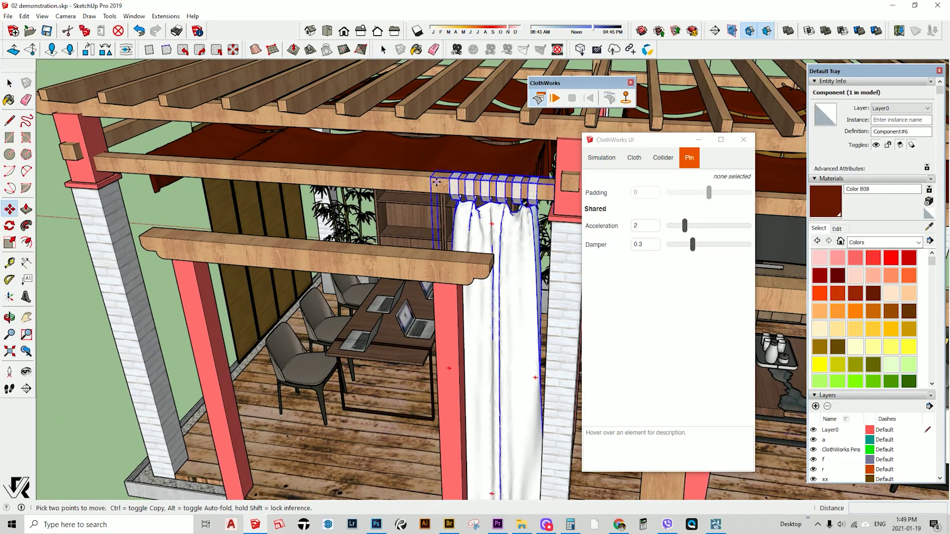
pyautogui.click(447, 186)
pyautogui.press('ctrl')
pyautogui.click(115, 167)
pyautogui.scroll(-3, 277, 232)
pyautogui.moveTo(322, 322)
pyautogui.mouseDown(button='middle')
pyautogui.moveTo(568, 283)
pyautogui.moveTo(496, 289)
pyautogui.mouseUp(button='middle')
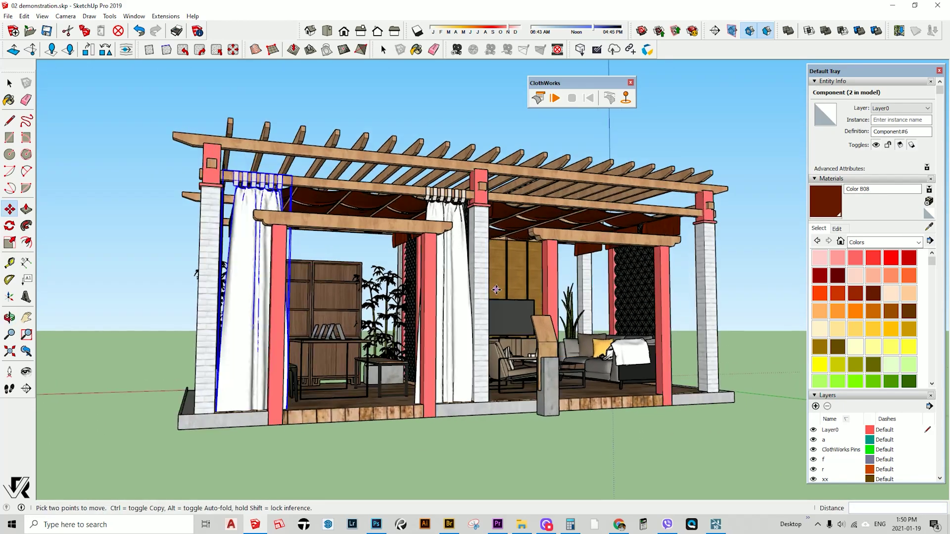
# Copy both dining bay curtains together about 10' 5 3/8" along the beam into the living bay.
pyautogui.click(666, 135)
pyautogui.scroll(4, 473, 248)
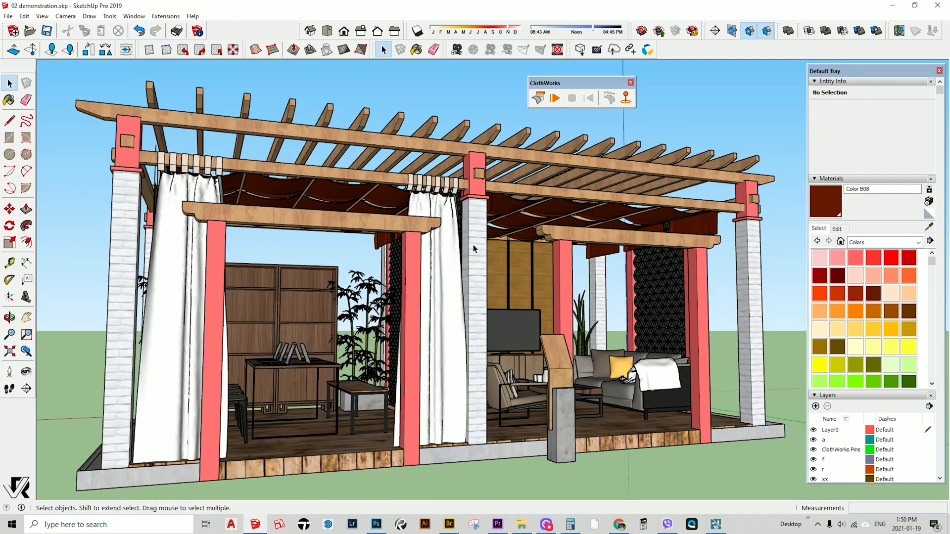
pyautogui.click(450, 244)
pyautogui.click(142, 154)
pyautogui.press('ctrl')
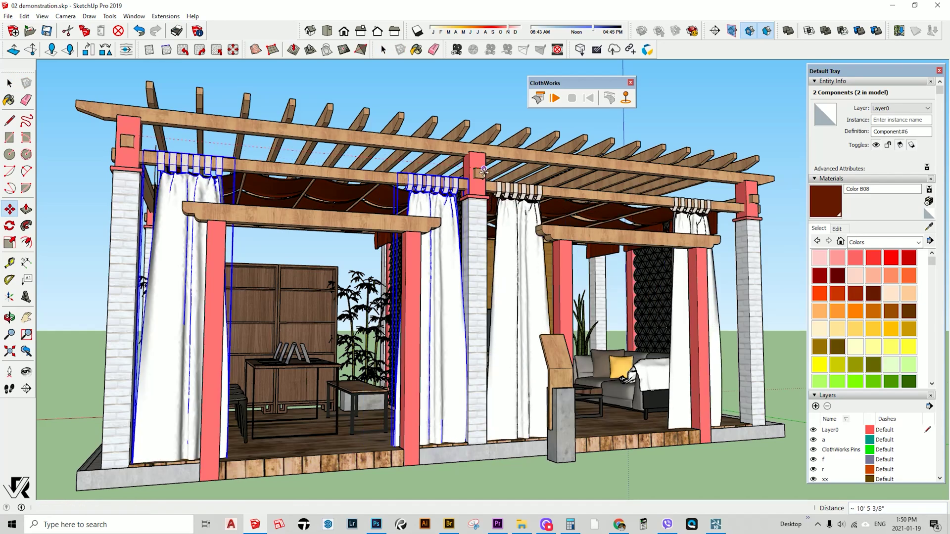
pyautogui.click(487, 184)
pyautogui.press('space')
# Adjust the position of one copied curtain along the front beam and clear the selection.
pyautogui.moveTo(619, 222); pyautogui.dragTo(712, 193, button='middle')
pyautogui.scroll(2, 510, 232)
pyautogui.click(505, 222)
pyautogui.press('m')
pyautogui.click(505, 223)
pyautogui.click(555, 222)
pyautogui.press('space')
pyautogui.scroll(-4, 555, 222)
pyautogui.click(549, 391)
pyautogui.moveTo(550, 391); pyautogui.dragTo(638, 392, button='middle')
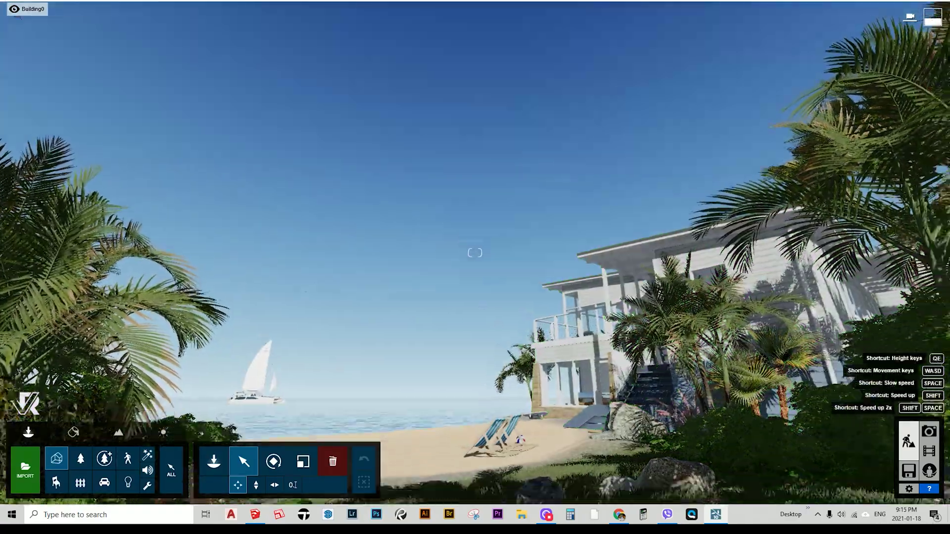
# Switch to Lumion and delete the beach house from the example scene.
pyautogui.moveTo(469, 208); pyautogui.dragTo(460, 277, button='right')
pyautogui.press('q')
pyautogui.click(395, 229)
pyautogui.click(335, 460)
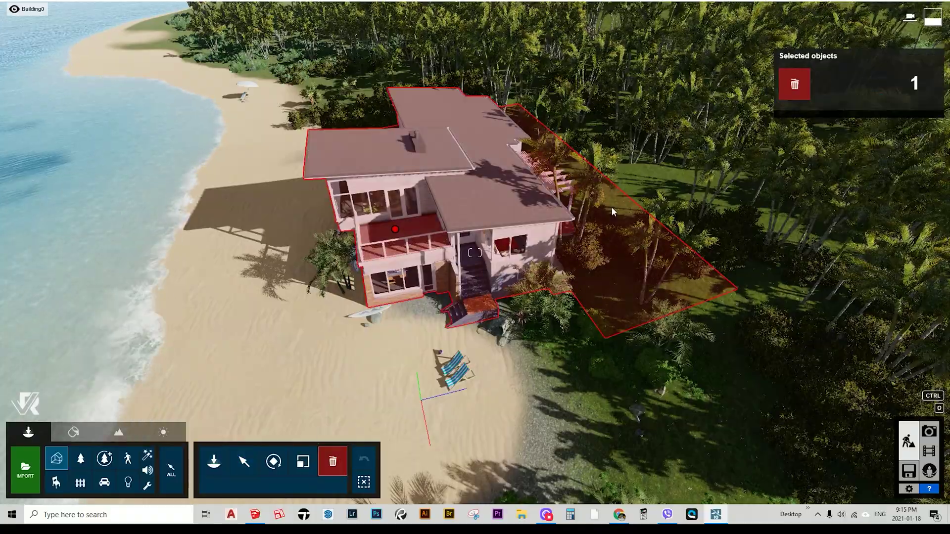
pyautogui.click(614, 214)
pyautogui.press('o')
# Box-select the beach house's leftover furniture, decor and palms across all object categories and delete them, keeping the car.
pyautogui.moveTo(617, 233); pyautogui.dragTo(436, 303, button='right')
pyautogui.scroll(-3, 542, 251)
pyautogui.scroll(6, 331, 356)
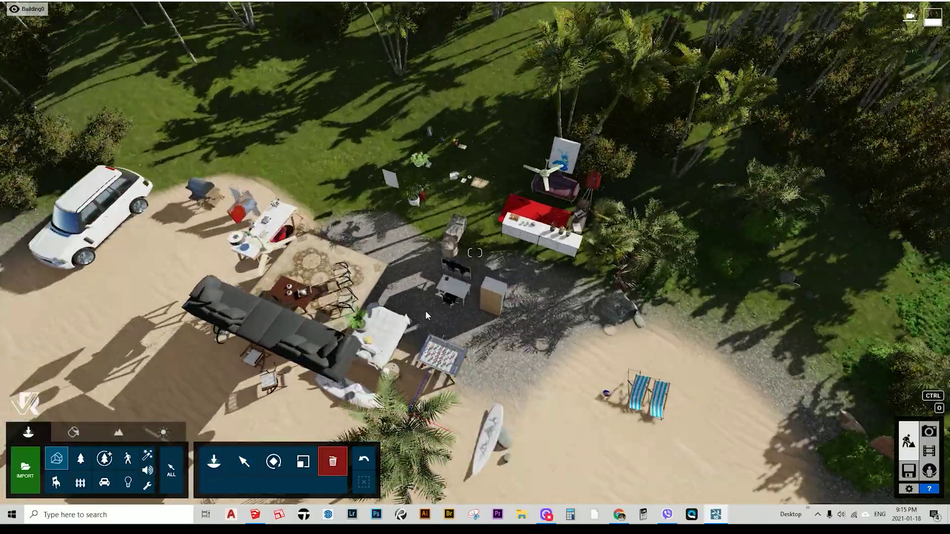
pyautogui.scroll(-3, 426, 311)
pyautogui.click(171, 470)
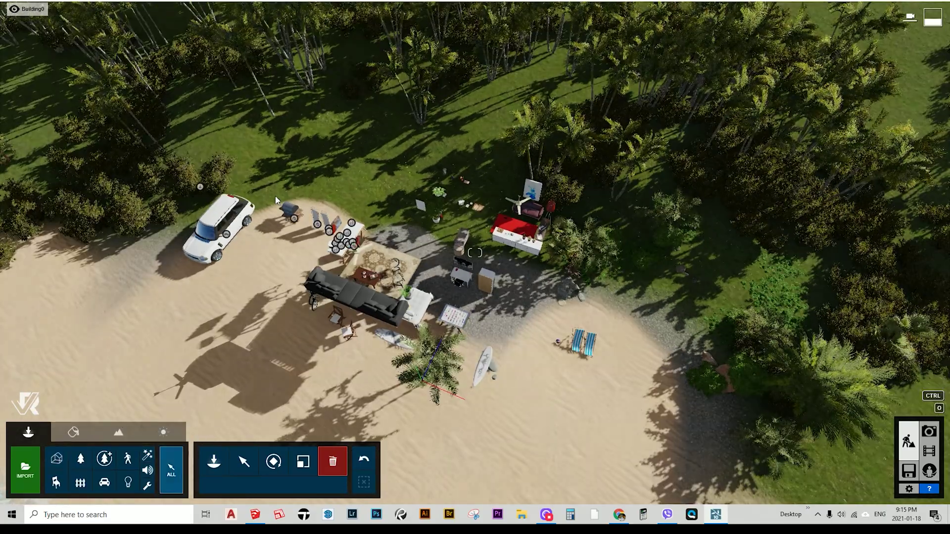
pyautogui.keyDown('ctrl'); pyautogui.moveTo(267, 172); pyautogui.dragTo(542, 389); pyautogui.keyUp('ctrl')
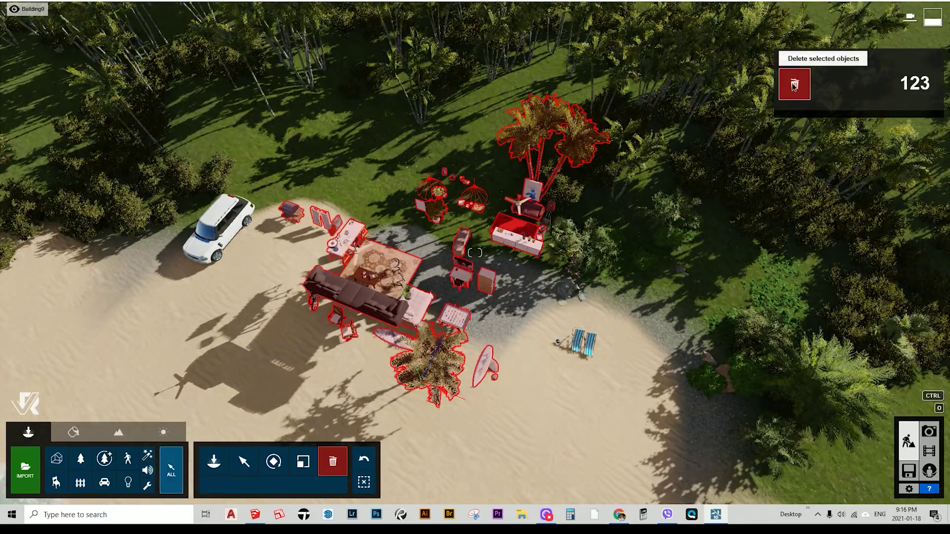
pyautogui.press('Delete')
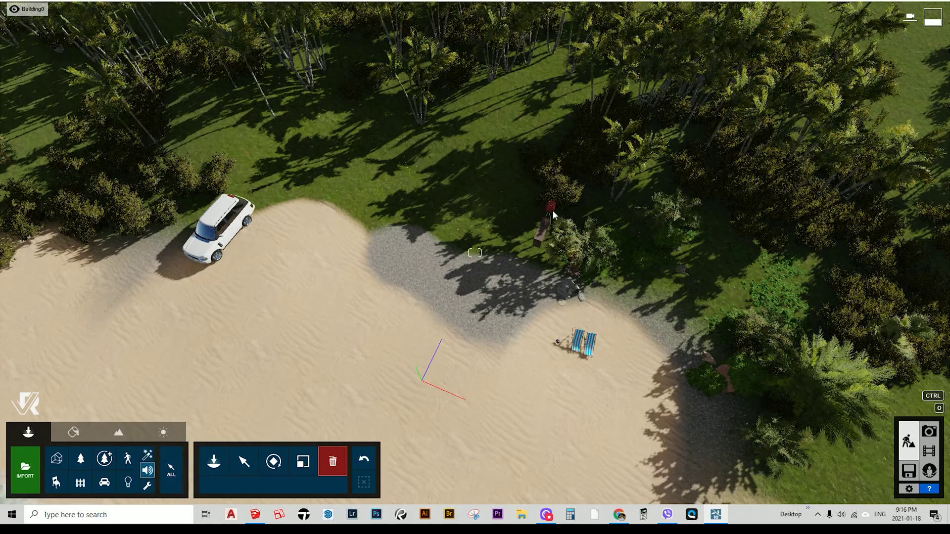
# Delete the lights in the cleared area and the remaining red object and brown panel beside the gravel path.
pyautogui.click(127, 483)
pyautogui.keyDown('ctrl'); pyautogui.moveTo(415, 173); pyautogui.dragTo(634, 402); pyautogui.keyUp('ctrl')
pyautogui.press('Delete')
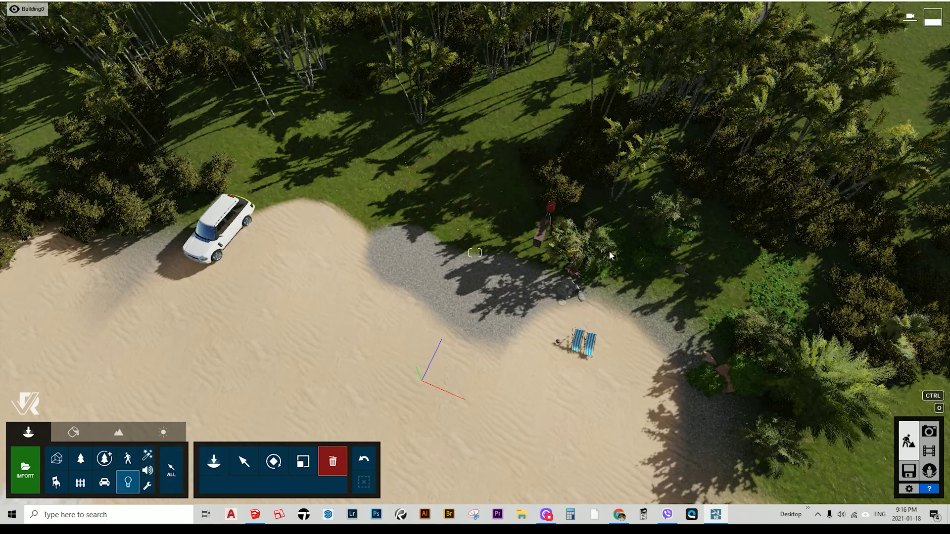
pyautogui.scroll(3, 430, 367)
pyautogui.click(172, 470)
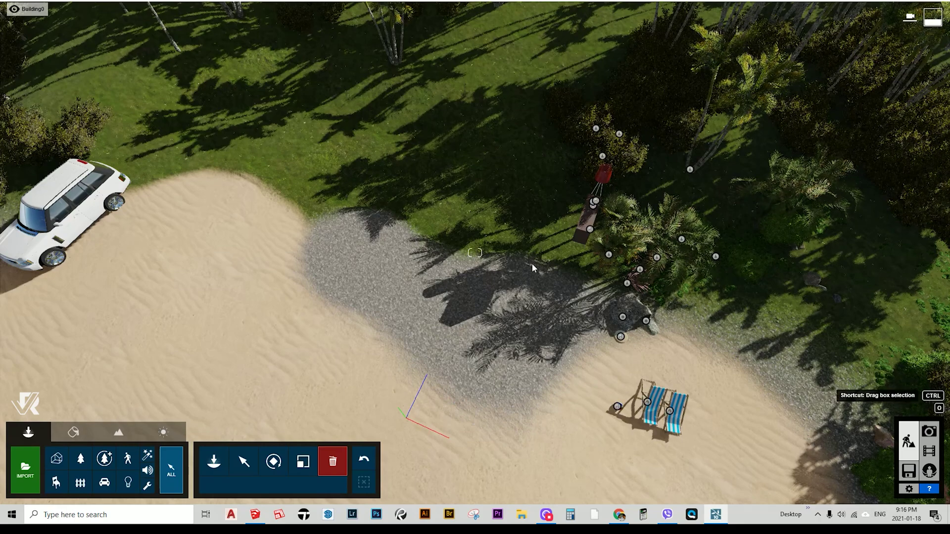
pyautogui.keyDown('ctrl'); pyautogui.moveTo(532, 264); pyautogui.dragTo(619, 154); pyautogui.keyUp('ctrl')
pyautogui.press('Delete')
pyautogui.scroll(-2, 619, 153)
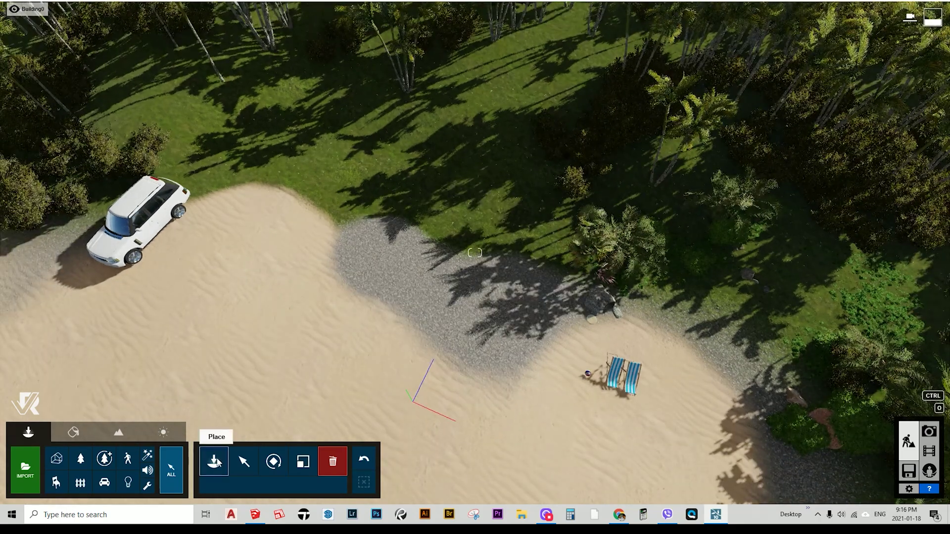
# Import the pergola model and place it in the cleared beach area.
pyautogui.click(25, 470)
pyautogui.click(753, 399)
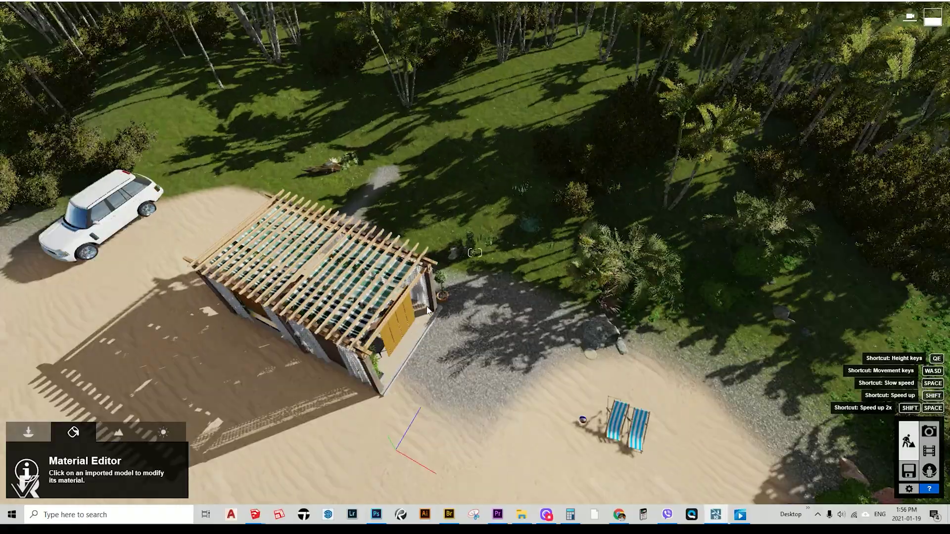
# Select the front curtains' material on the pergola model and open the indoor curtain materials for it.
pyautogui.moveTo(426, 310); pyautogui.dragTo(316, 208, button='right')
pyautogui.press('w')
pyautogui.press('w')
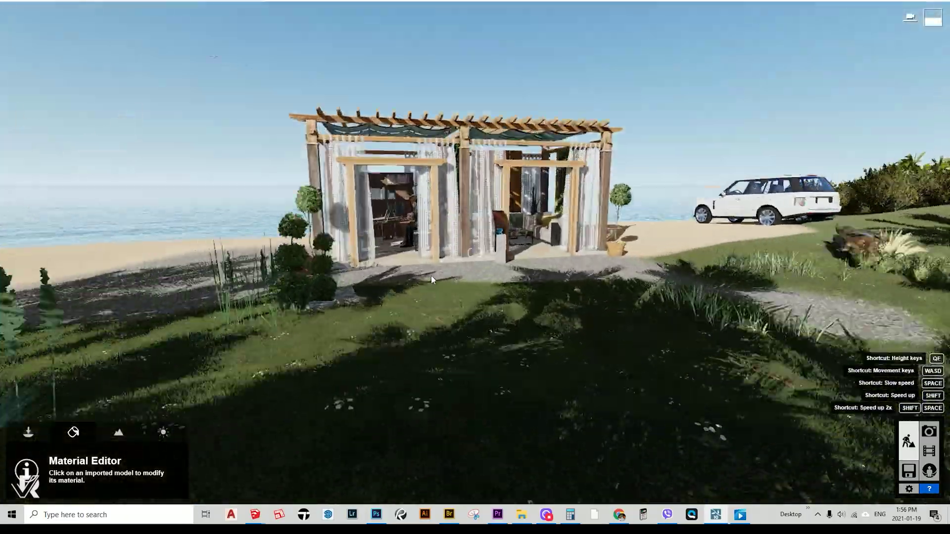
pyautogui.moveTo(432, 275); pyautogui.dragTo(525, 267, button='right')
pyautogui.click(266, 172)
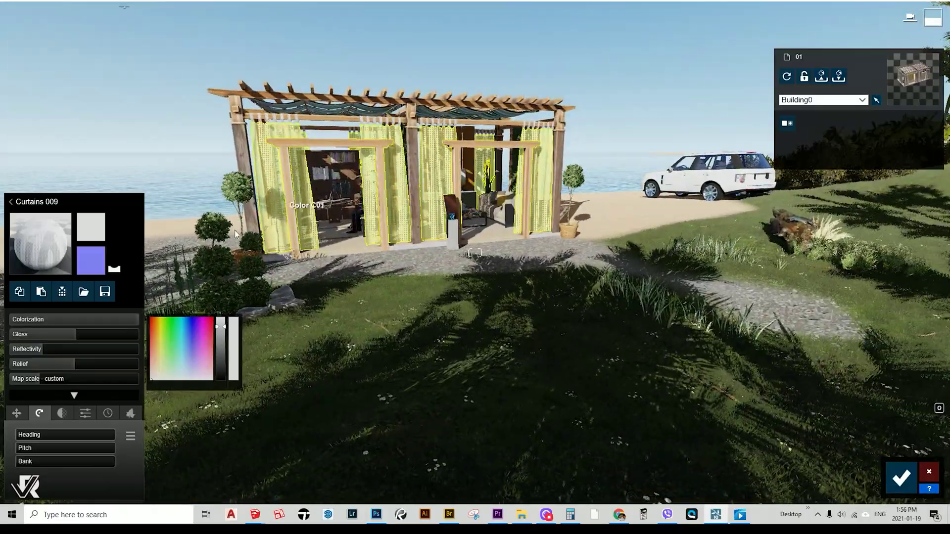
pyautogui.click(54, 222)
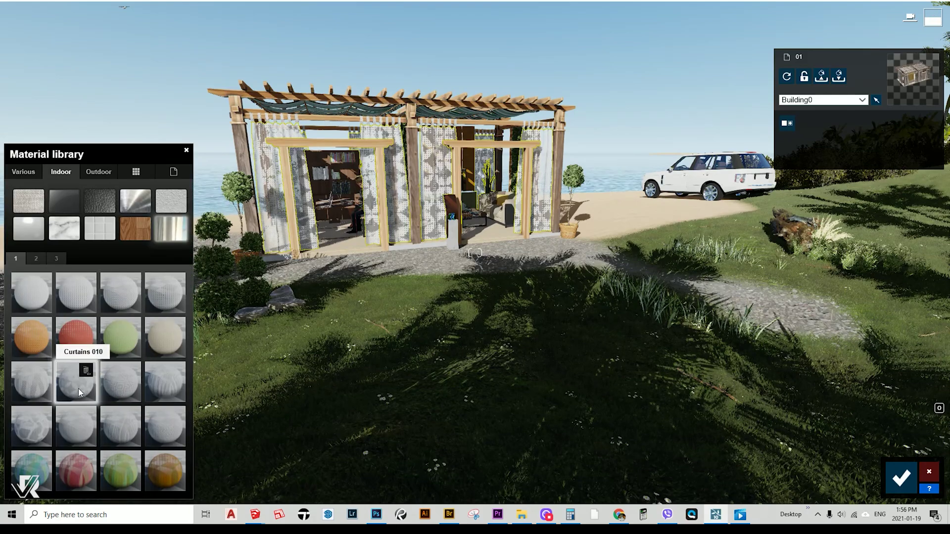
# Try several indoor fabric presets on the pergola's front curtains, apply Curtains 012 and save the material changes.
pyautogui.click(30, 421)
pyautogui.click(26, 389)
pyautogui.press('w')
pyautogui.moveTo(331, 324); pyautogui.dragTo(277, 292, button='right')
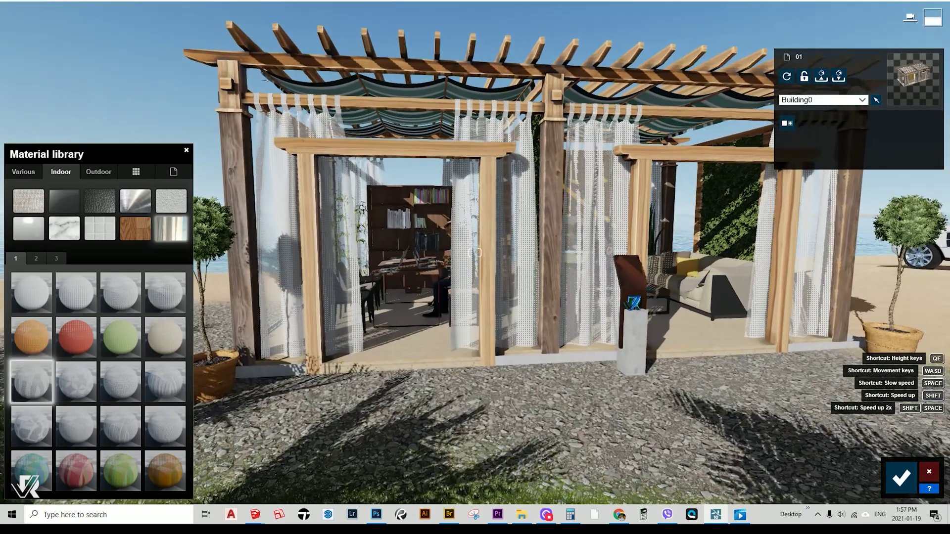
pyautogui.press('s')
pyautogui.click(78, 473)
pyautogui.click(123, 427)
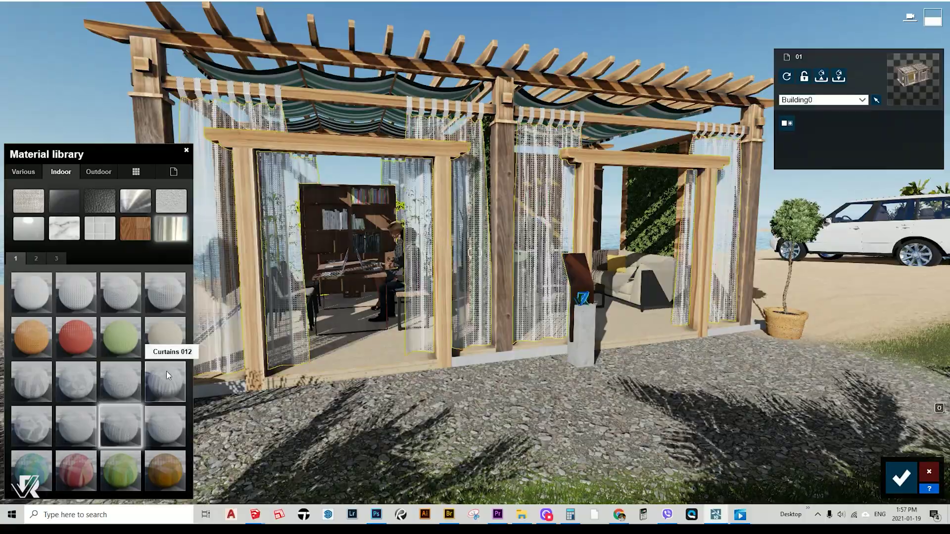
pyautogui.click(159, 384)
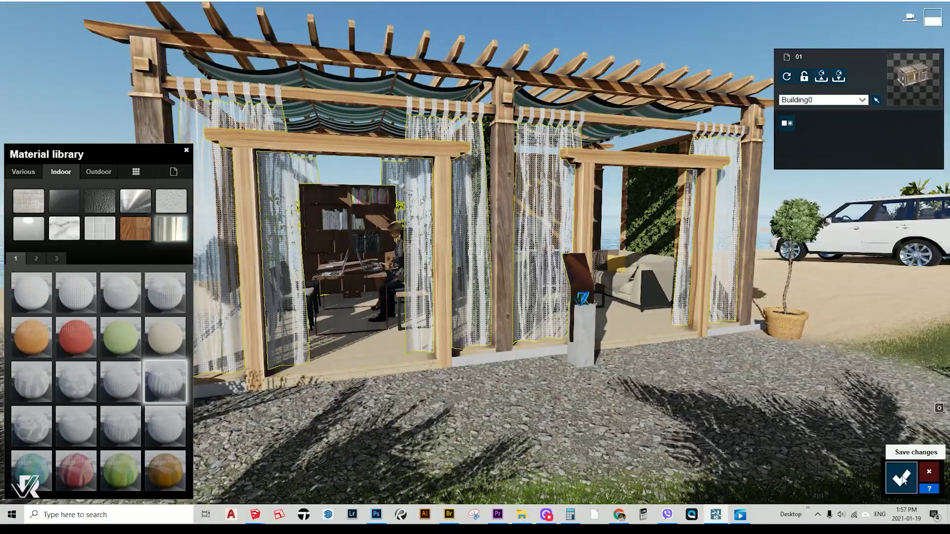
pyautogui.click(901, 477)
# Weather the pergola posts' Wood PlanksWorn 023 material to about 0.9 with the wood weathering type and save the material changes.
pyautogui.press('d')
pyautogui.moveTo(652, 232); pyautogui.dragTo(548, 269, button='right')
pyautogui.press('a')
pyautogui.press('s')
pyautogui.scroll(-6, 549, 272)
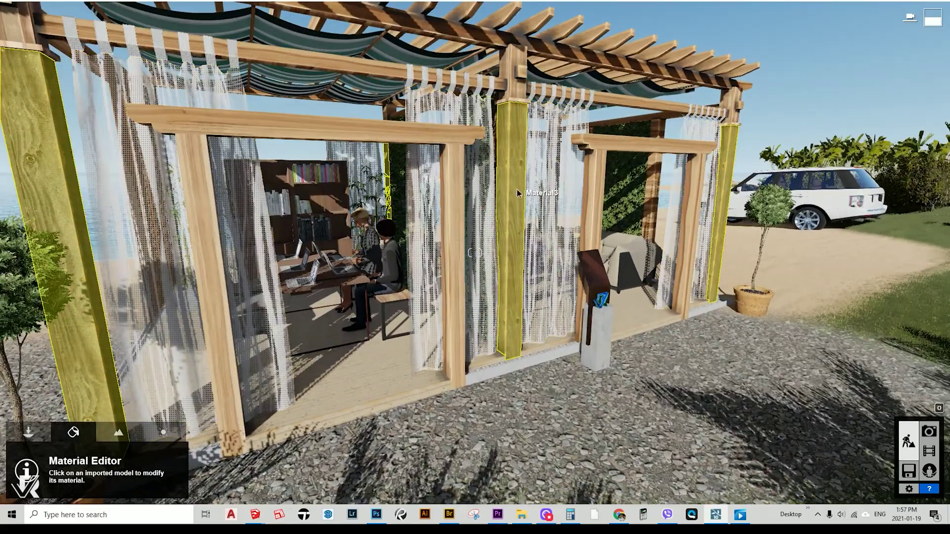
pyautogui.click(517, 189)
pyautogui.click(108, 413)
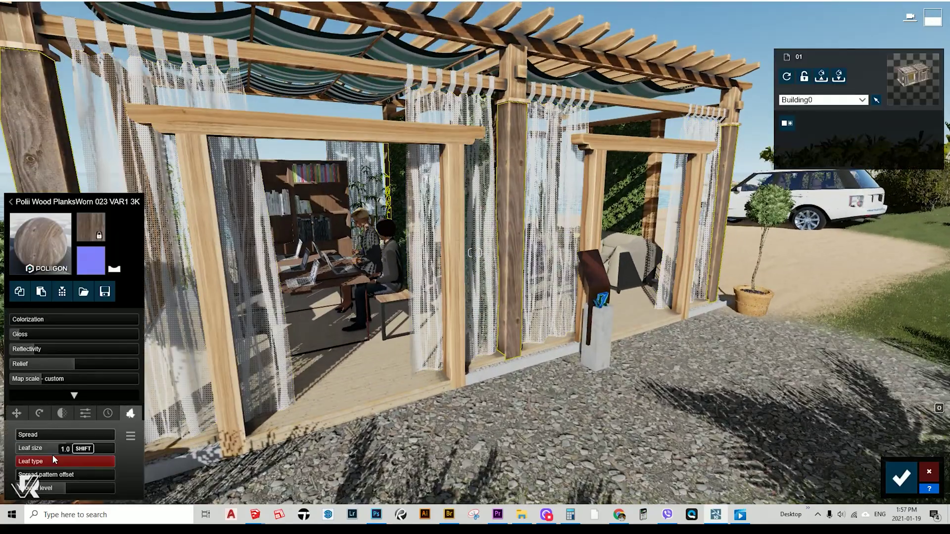
pyautogui.moveTo(101, 437); pyautogui.dragTo(110, 439)
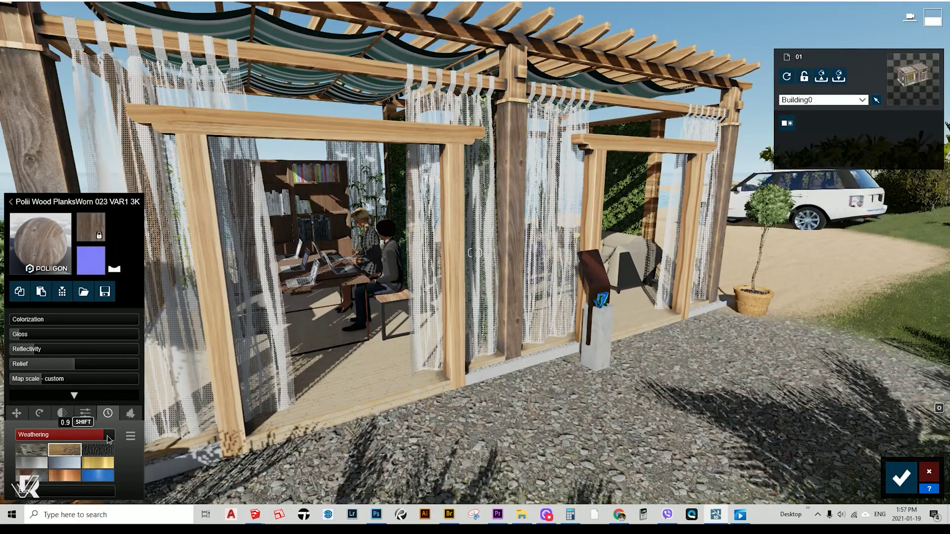
pyautogui.moveTo(454, 362); pyautogui.dragTo(563, 263, button='right')
pyautogui.scroll(5, 563, 264)
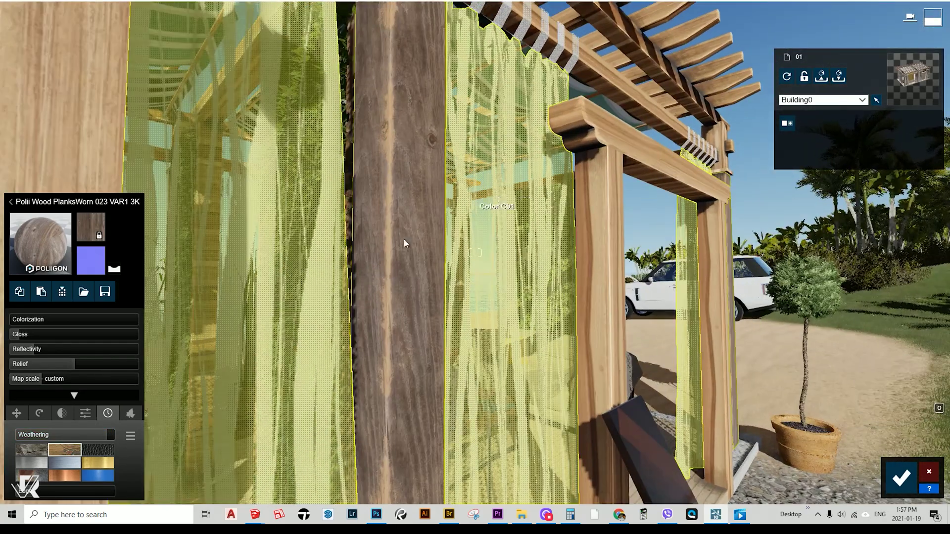
pyautogui.click(21, 495)
pyautogui.moveTo(109, 437)
pyautogui.mouseDown()
pyautogui.moveTo(90, 437)
pyautogui.moveTo(111, 439)
pyautogui.mouseUp()
pyautogui.click(901, 478)
# Switch to Photo mode and show the Interior Style 1 photo of the pergola.
pyautogui.press('s')
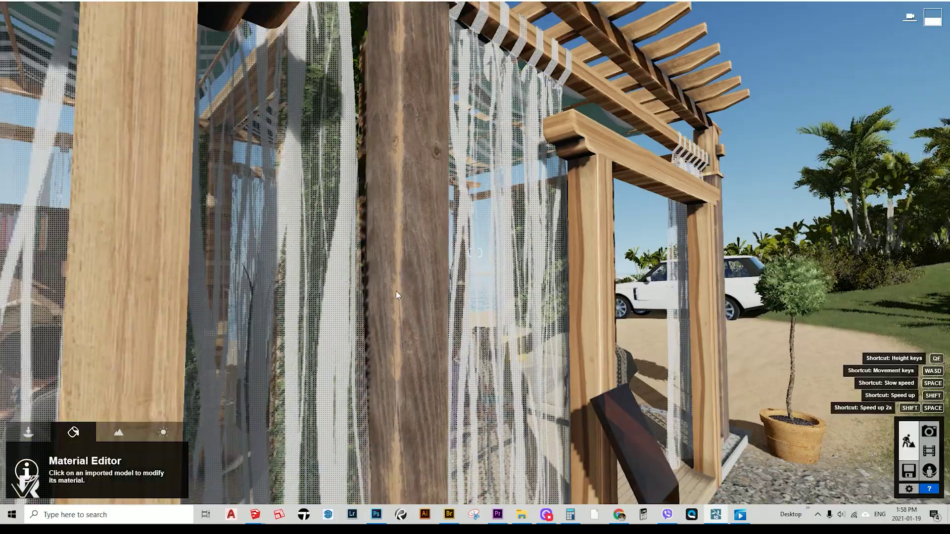
pyautogui.moveTo(395, 291); pyautogui.dragTo(168, 343, button='right')
pyautogui.press('w')
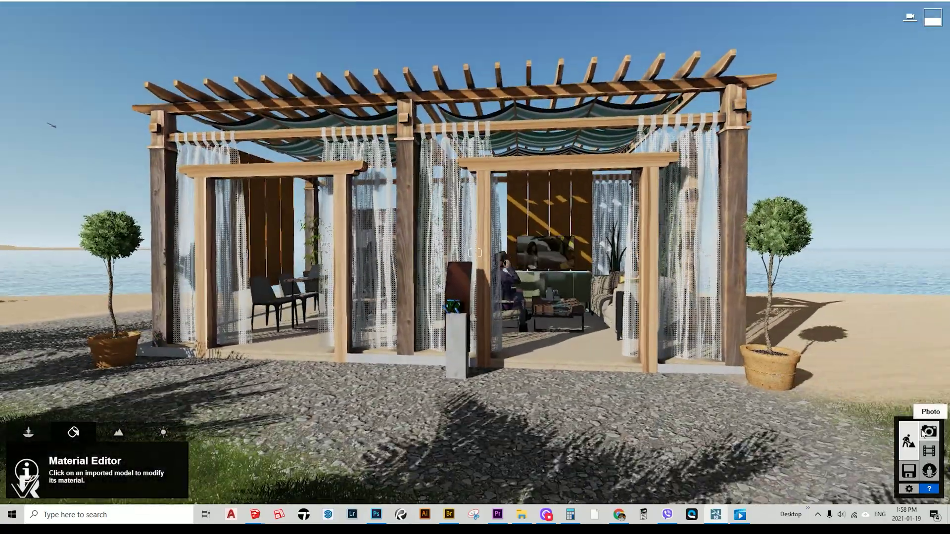
pyautogui.click(929, 431)
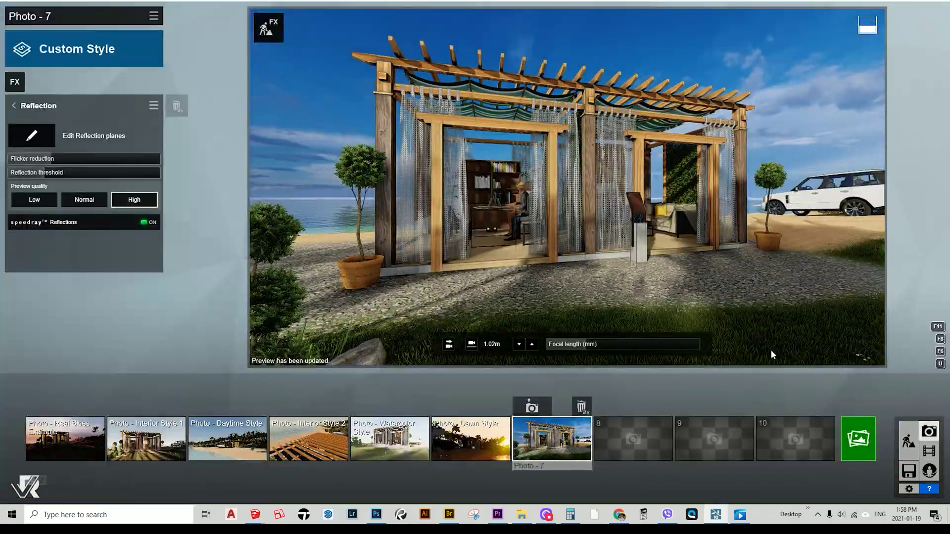
pyautogui.click(146, 440)
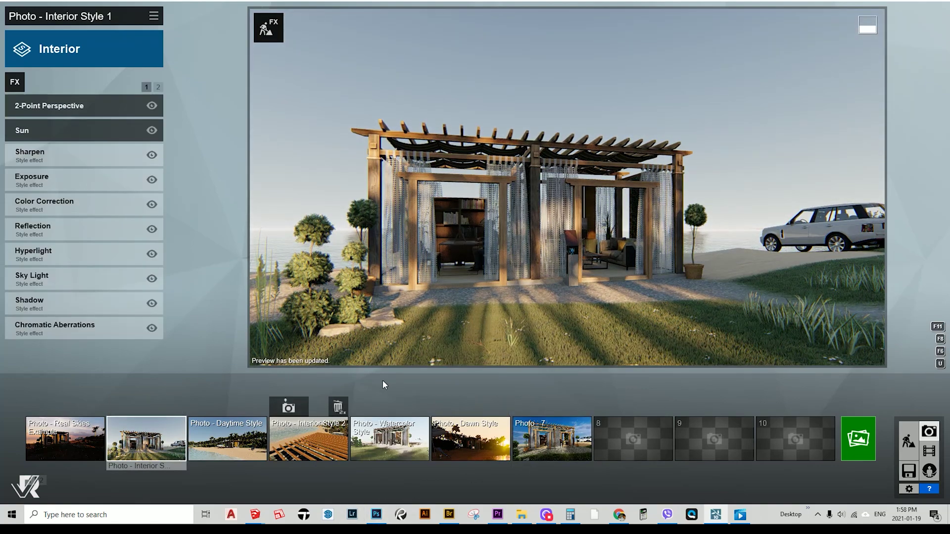
# Choose the pergola photos for the photo set and render them at Print size, 3840x2160, with the file name 02.
pyautogui.click(857, 438)
pyautogui.click(354, 242)
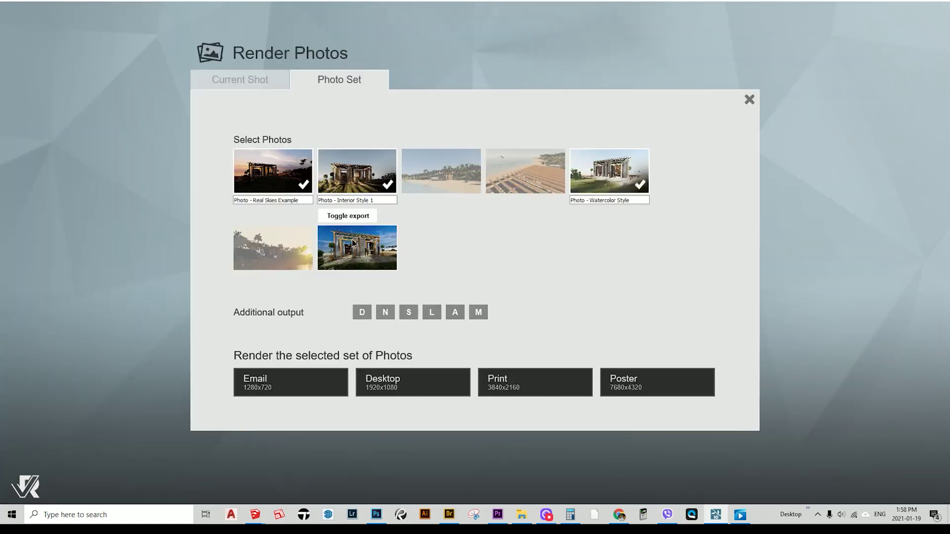
pyautogui.click(354, 242)
pyautogui.click(356, 171)
pyautogui.click(273, 171)
pyautogui.click(632, 183)
pyautogui.click(554, 382)
pyautogui.moveTo(301, 365); pyautogui.dragTo(117, 382)
pyautogui.write('01')
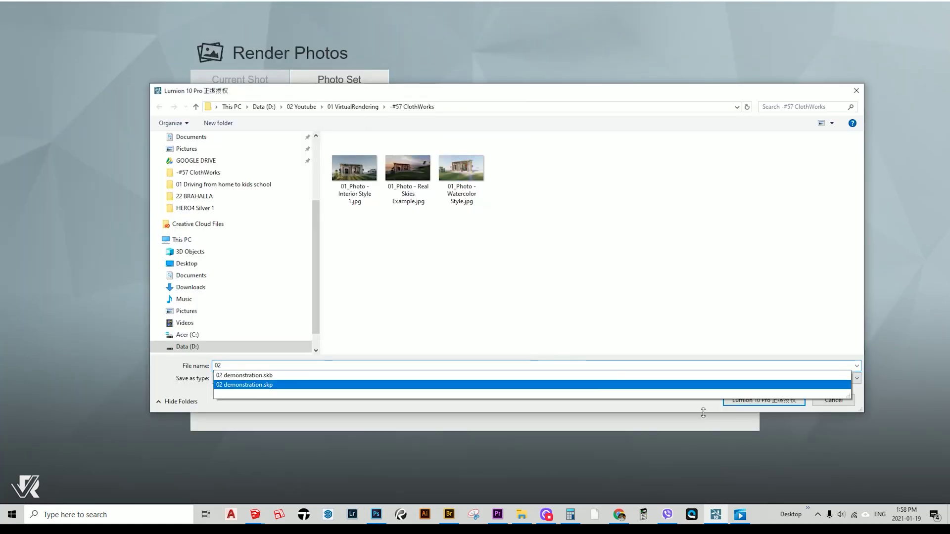
pyautogui.click(759, 396)
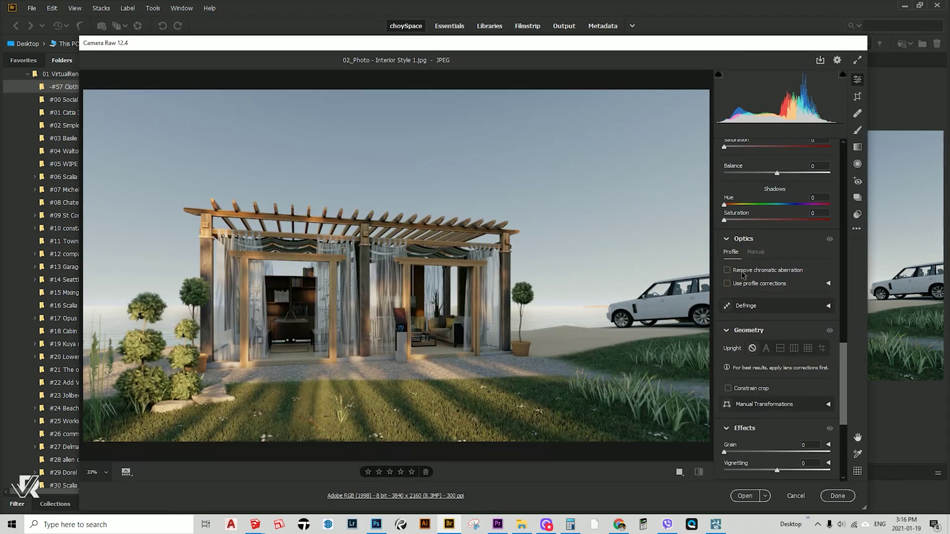
# Set the Interior Style 1 render's temperature to +8, exposure +0.15, contrast +27, highlights +22 and blacks -18 in Camera Raw.
pyautogui.moveTo(841, 360); pyautogui.dragTo(847, 152)
pyautogui.moveTo(778, 225); pyautogui.dragTo(782, 225)
pyautogui.click(777, 267)
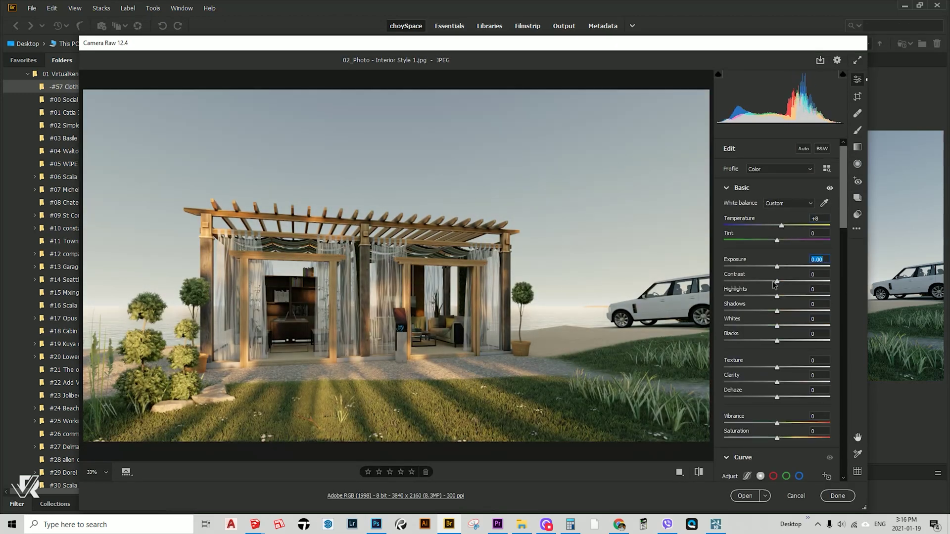
pyautogui.moveTo(775, 281); pyautogui.dragTo(797, 296)
pyautogui.moveTo(782, 340); pyautogui.dragTo(772, 341)
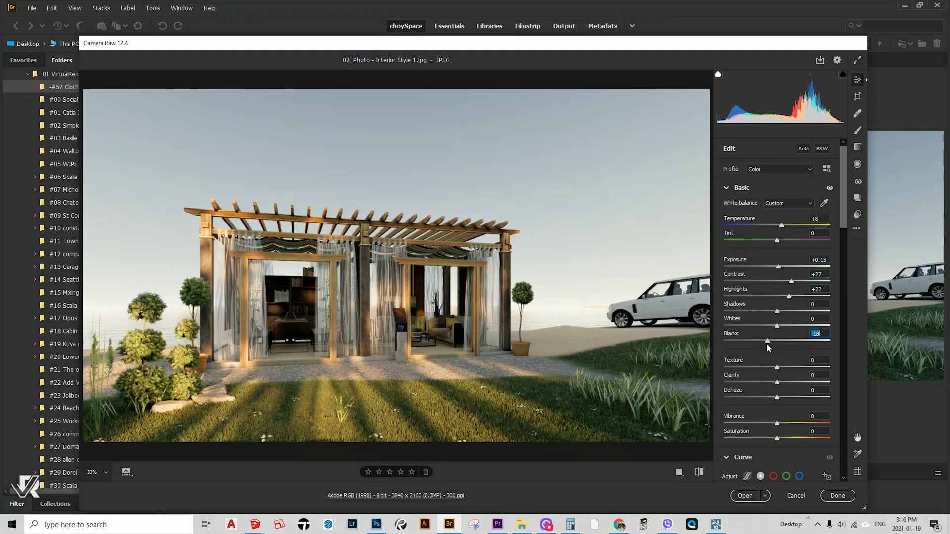
# Set the Interior Style 1 render's clarity to -20, vibrance +1 and texture +31, darken its vignette and finish the Camera Raw edit.
pyautogui.scroll(-3, 755, 275)
pyautogui.moveTo(802, 225); pyautogui.dragTo(767, 241)
pyautogui.moveTo(777, 281); pyautogui.dragTo(779, 279)
pyautogui.scroll(-8, 723, 334)
pyautogui.scroll(-10, 723, 334)
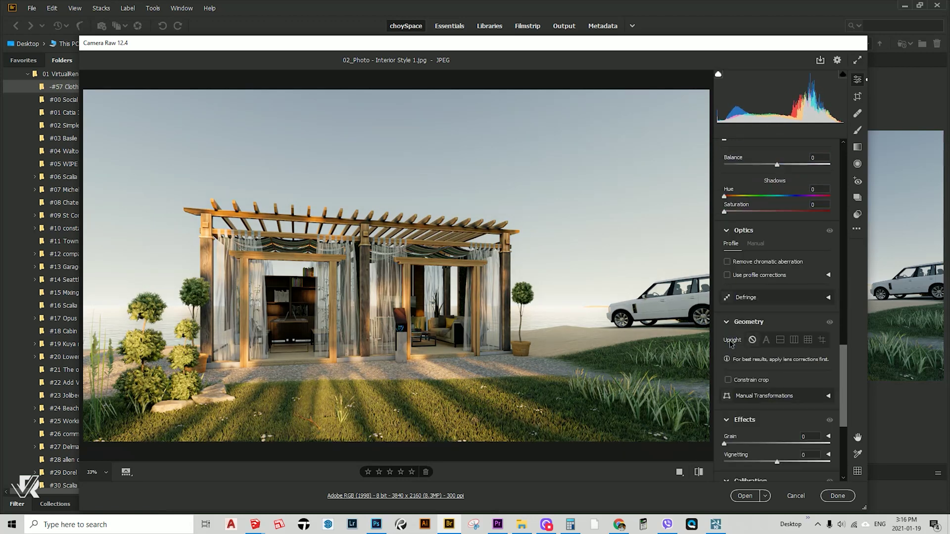
pyautogui.moveTo(773, 319); pyautogui.dragTo(763, 322)
pyautogui.scroll(8, 737, 227)
pyautogui.scroll(5, 738, 226)
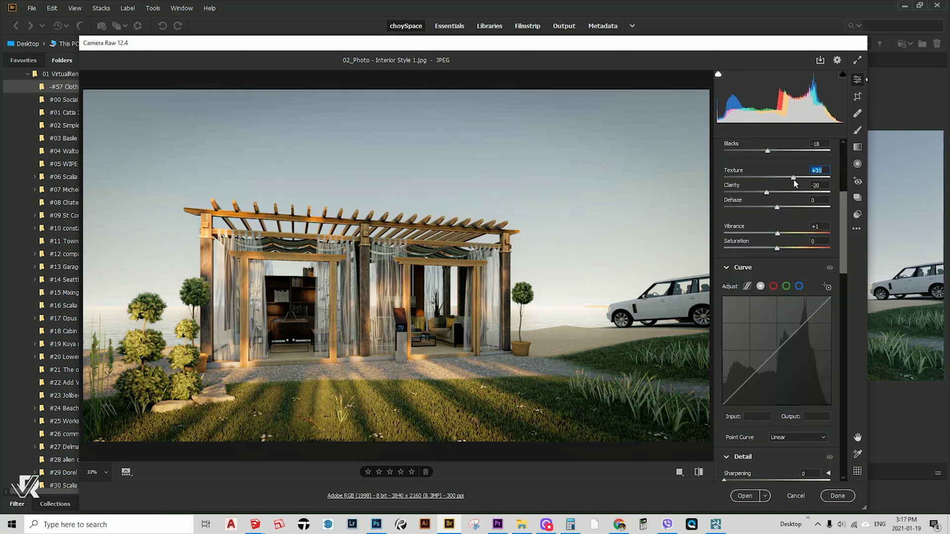
pyautogui.click(838, 496)
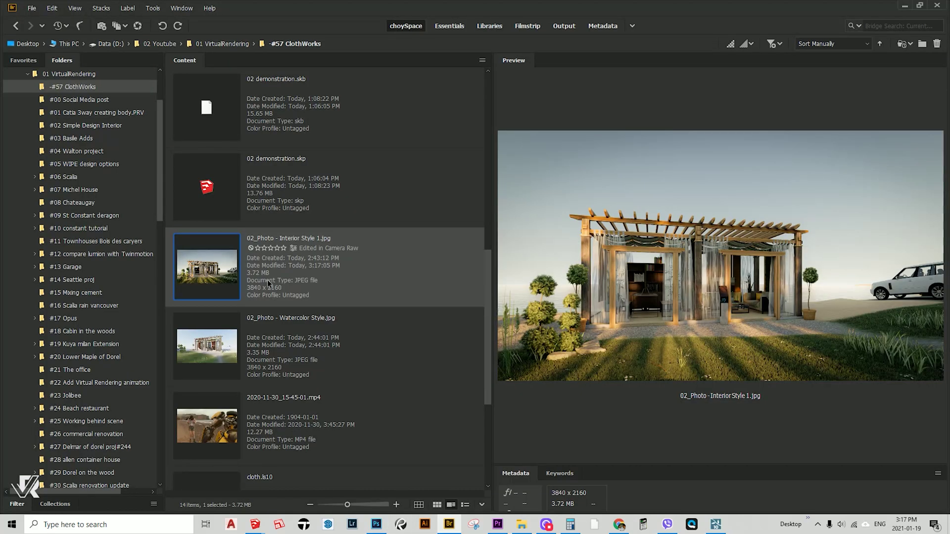
# Open the Watercolor Style render in Camera Raw, adjust its tones and set temperature +11, texture +92, clarity +31 and dehaze -10.
pyautogui.click(269, 323)
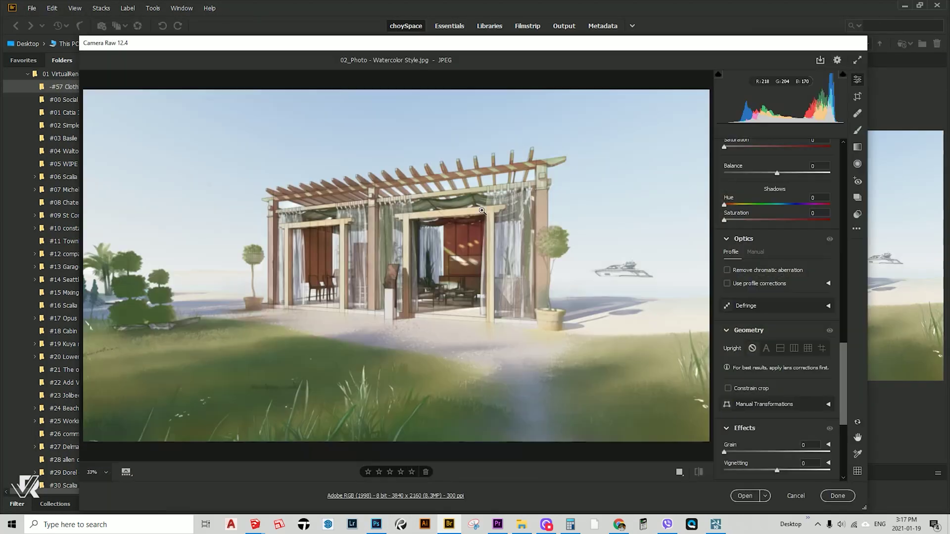
pyautogui.moveTo(843, 353); pyautogui.dragTo(843, 149)
pyautogui.moveTo(777, 226); pyautogui.dragTo(784, 229)
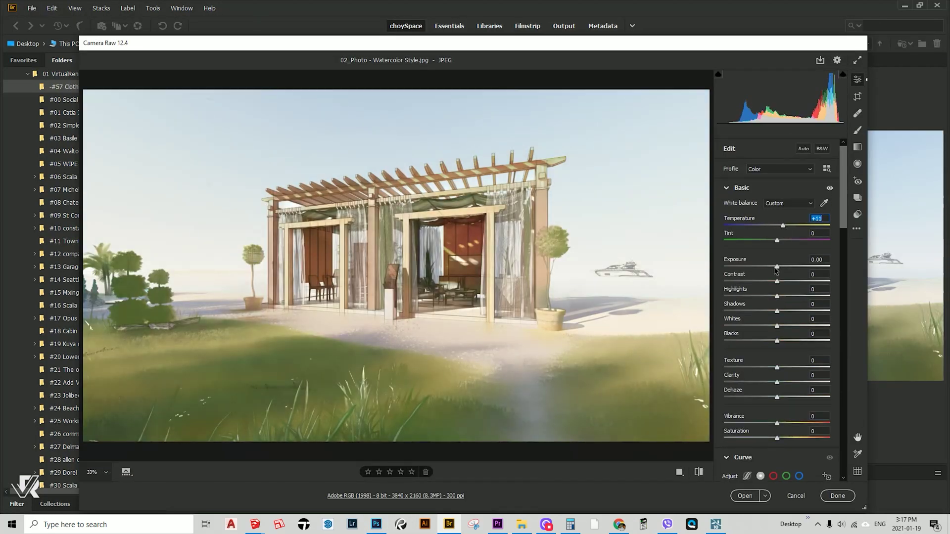
pyautogui.moveTo(775, 267); pyautogui.dragTo(756, 341)
pyautogui.scroll(-5, 724, 338)
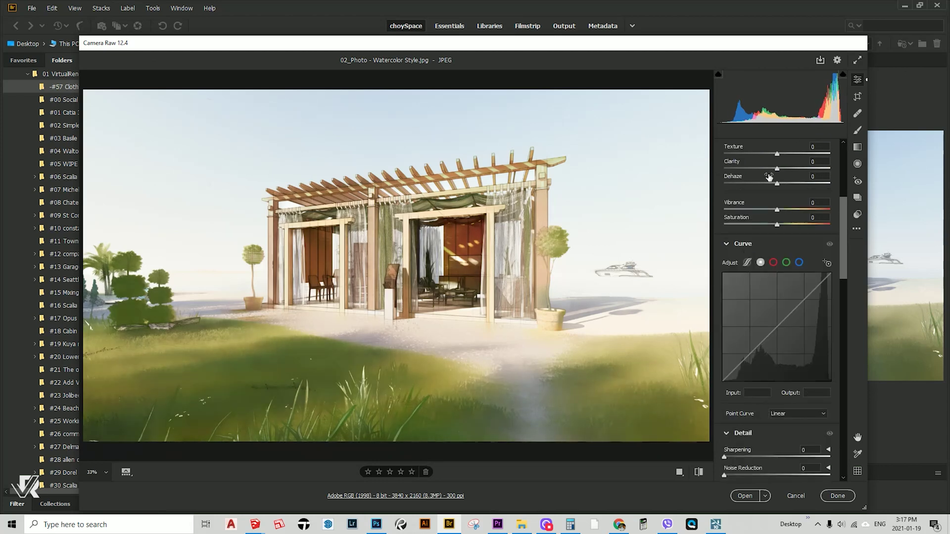
pyautogui.moveTo(777, 154); pyautogui.dragTo(834, 163)
pyautogui.moveTo(778, 171)
pyautogui.mouseDown()
pyautogui.moveTo(794, 172)
pyautogui.moveTo(770, 185)
pyautogui.mouseUp()
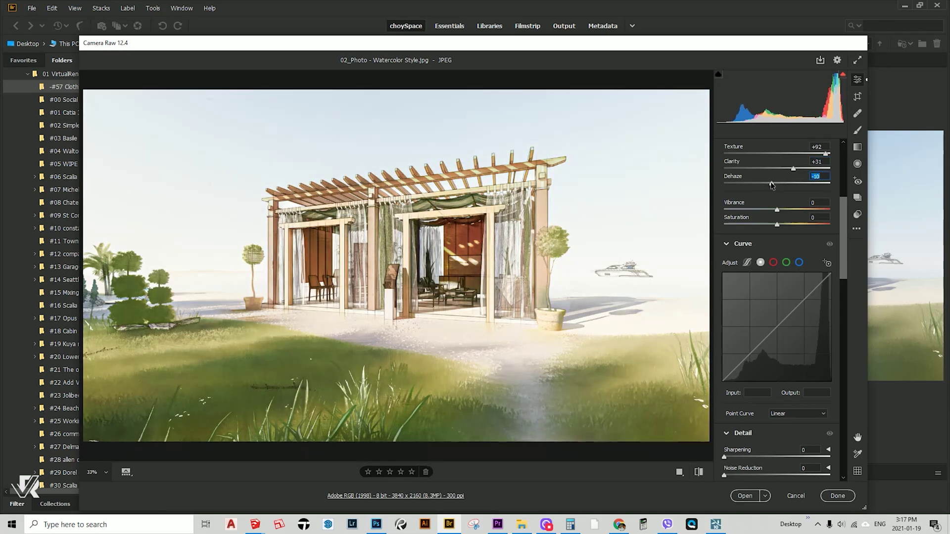
# Set the Watercolor Style render's sharpening to 48 and noise reduction to 34, checking the pergola details up close.
pyautogui.scroll(-3, 772, 257)
pyautogui.click(393, 220)
pyautogui.moveTo(395, 351); pyautogui.dragTo(356, 303)
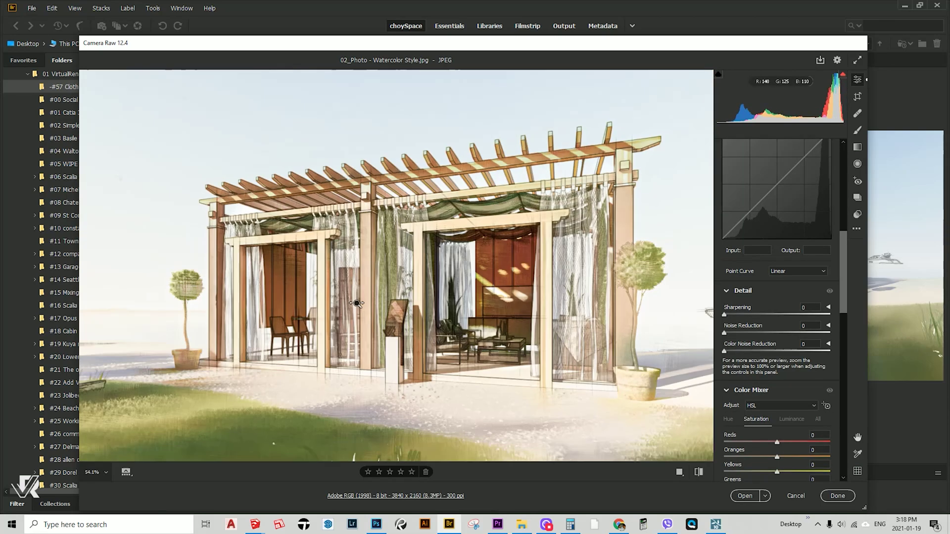
pyautogui.scroll(1, 356, 304)
pyautogui.scroll(-2, 498, 383)
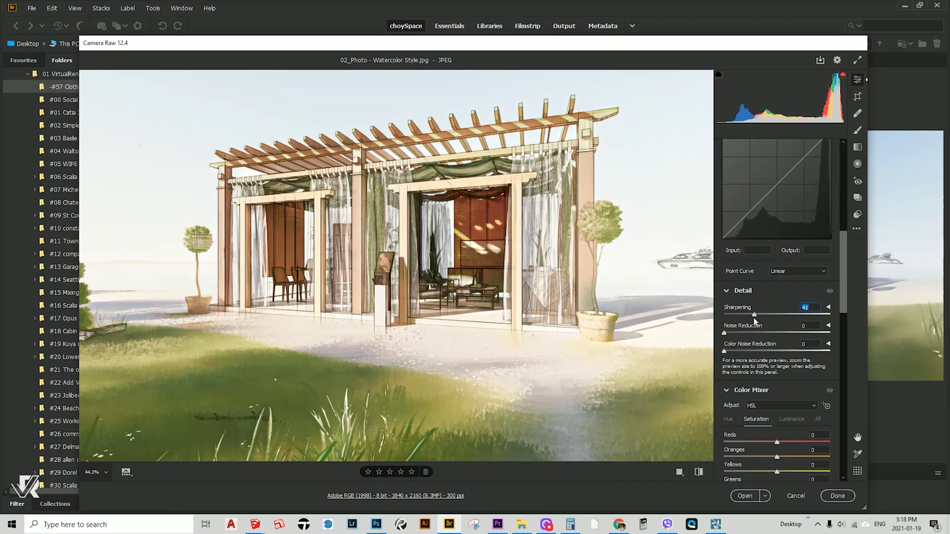
pyautogui.moveTo(757, 334); pyautogui.dragTo(760, 334)
pyautogui.scroll(2, 488, 268)
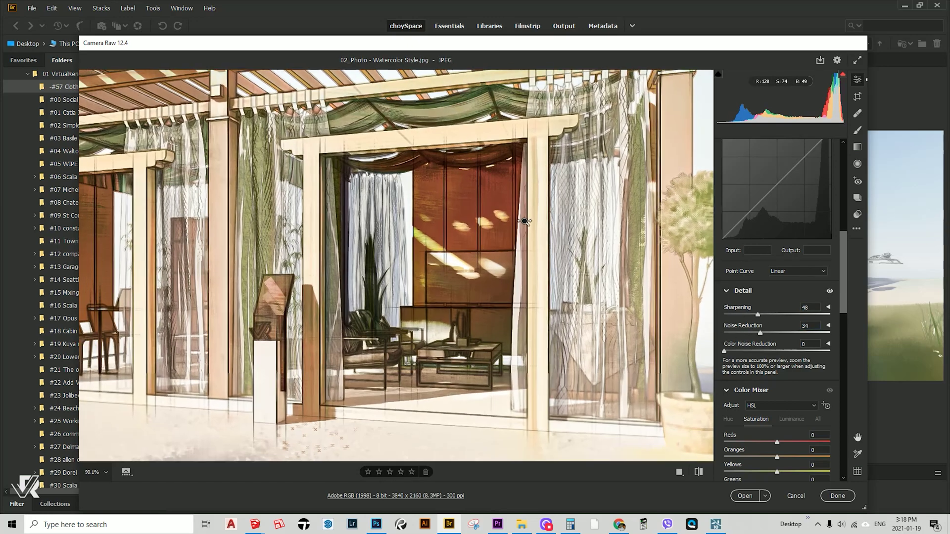
pyautogui.scroll(-2, 487, 267)
# Finish the Camera Raw adjustments and open the Watercolor Style render in Photoshop.
pyautogui.scroll(-10, 723, 385)
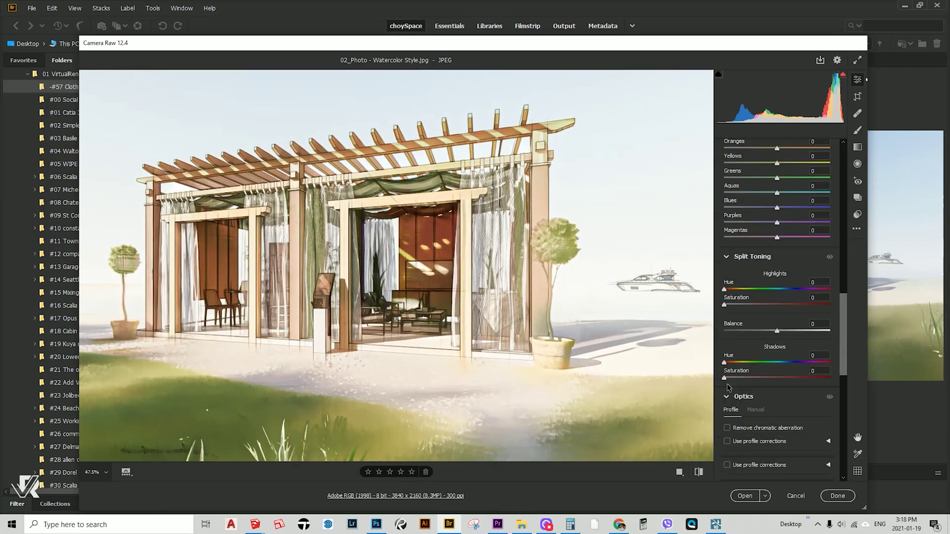
pyautogui.scroll(3, 566, 212)
pyautogui.moveTo(754, 420); pyautogui.dragTo(765, 439)
pyautogui.scroll(-3, 528, 317)
pyautogui.click(745, 496)
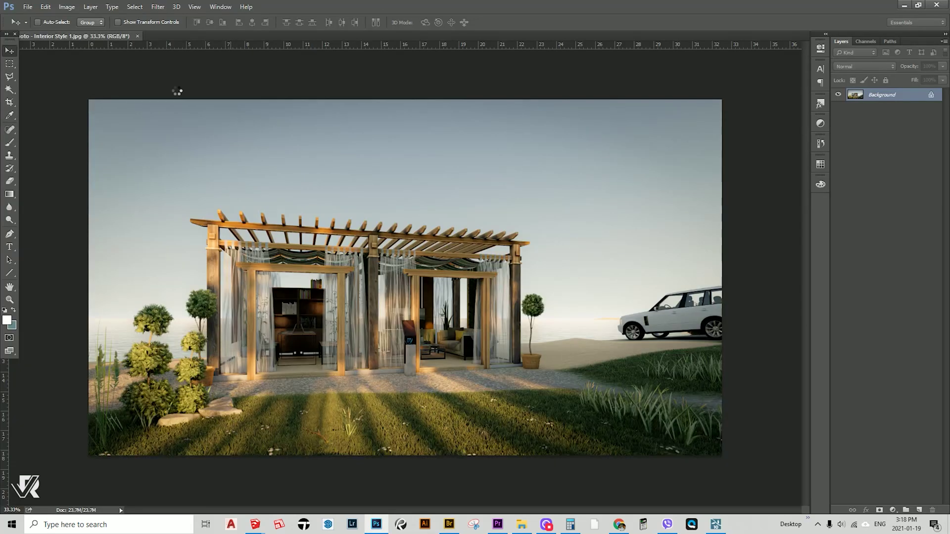
# Save the Watercolor Style image over its existing JPEG file at quality 11.
pyautogui.click(20, 7)
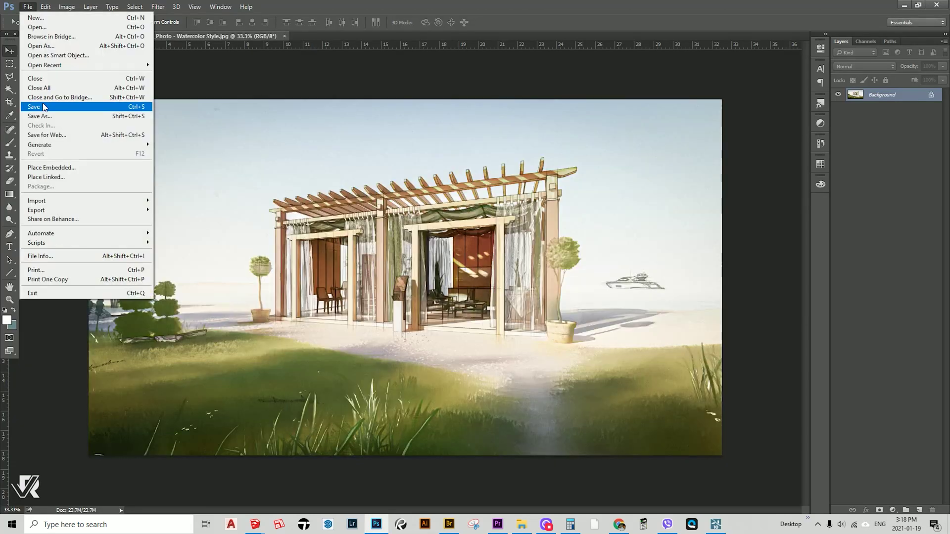
pyautogui.click(49, 102)
pyautogui.click(500, 334)
pyautogui.click(497, 263)
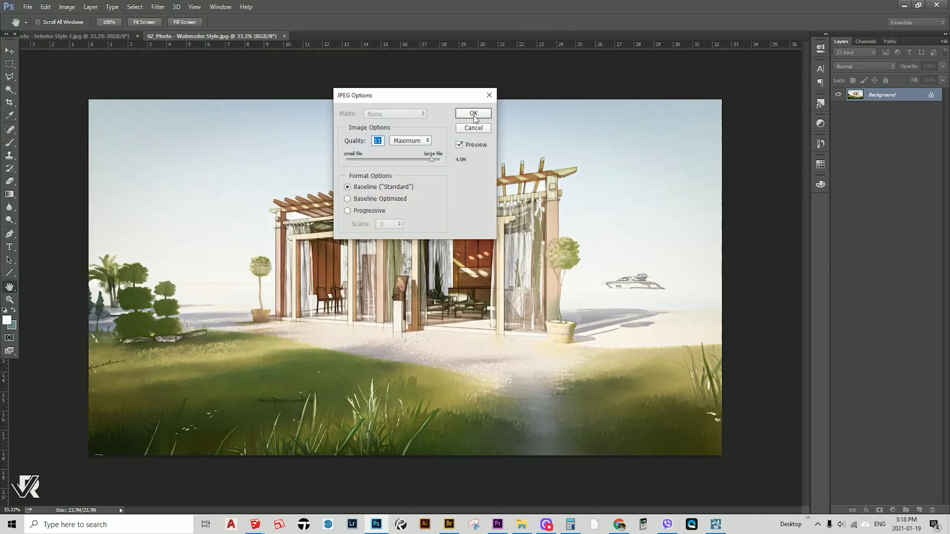
pyautogui.click(474, 113)
# Save the Interior Style 1 image as a JPEG over its existing file and inspect the pergola up close.
pyautogui.click(123, 35)
pyautogui.hotkey('ctrl', 'shift', 's')
pyautogui.click(142, 259)
pyautogui.click(123, 208)
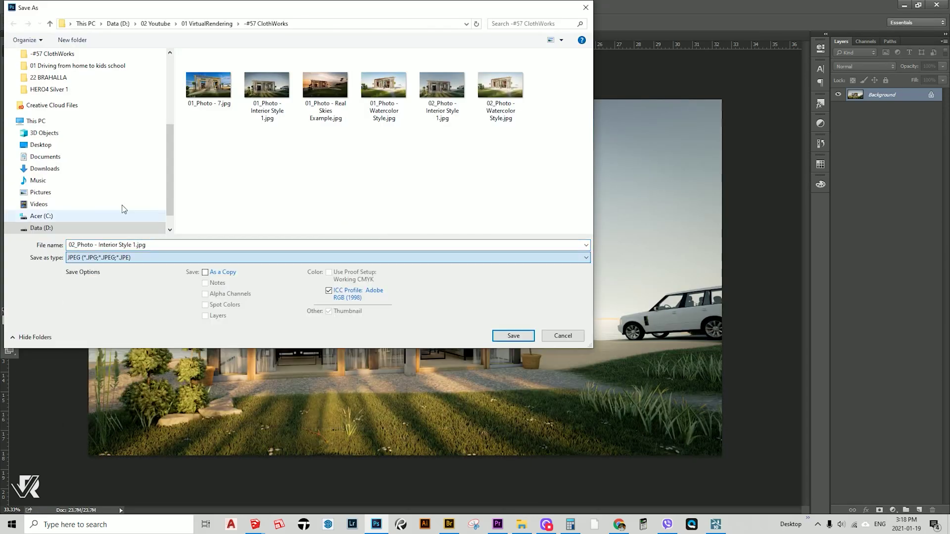
pyautogui.press('Return')
pyautogui.click(498, 262)
pyautogui.click(473, 113)
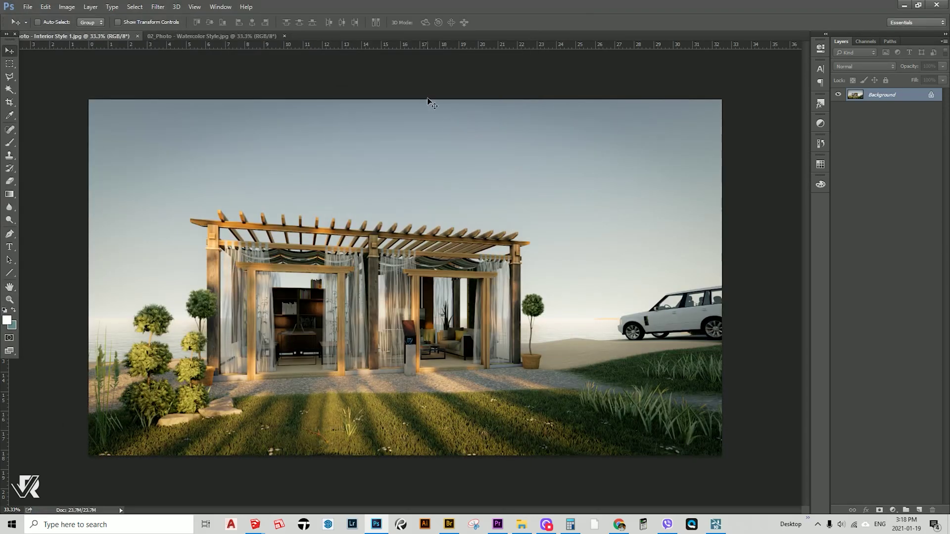
pyautogui.press('z')
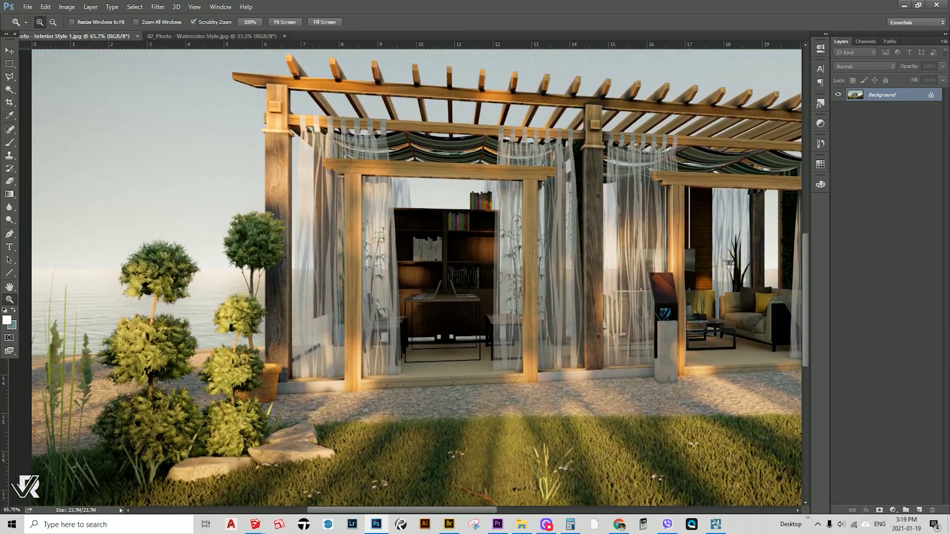